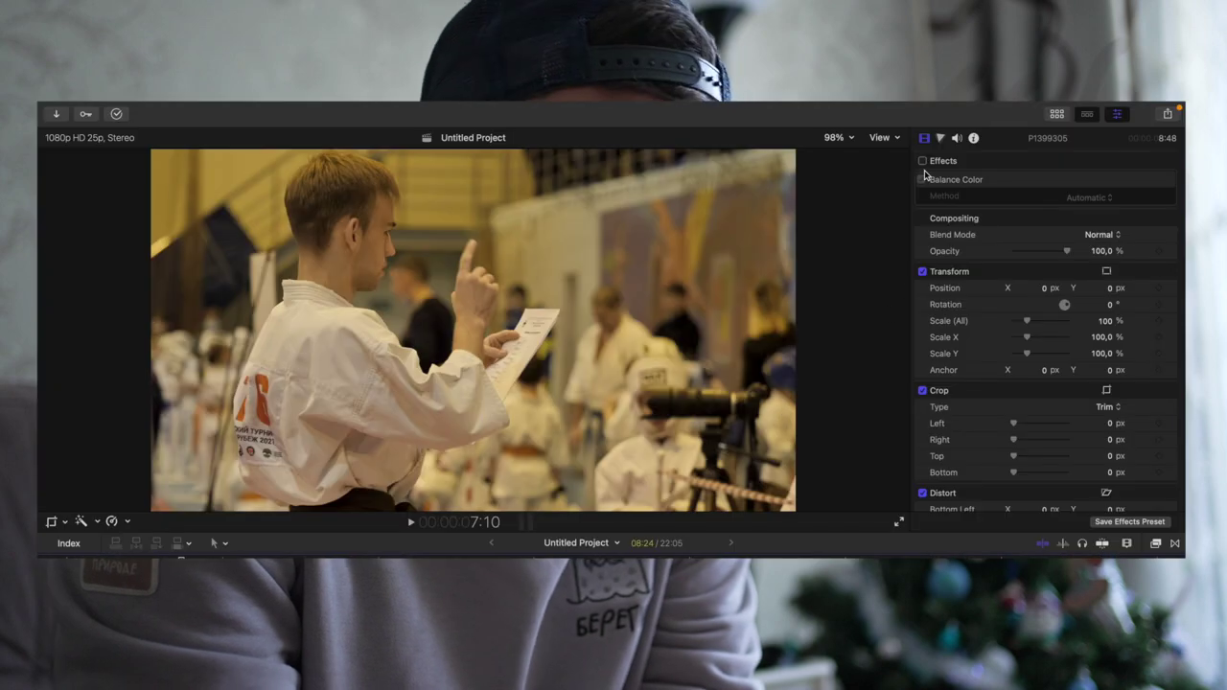
Turn on the aerial clip's effects in the Untitled Project to compare
left_click(922, 161)
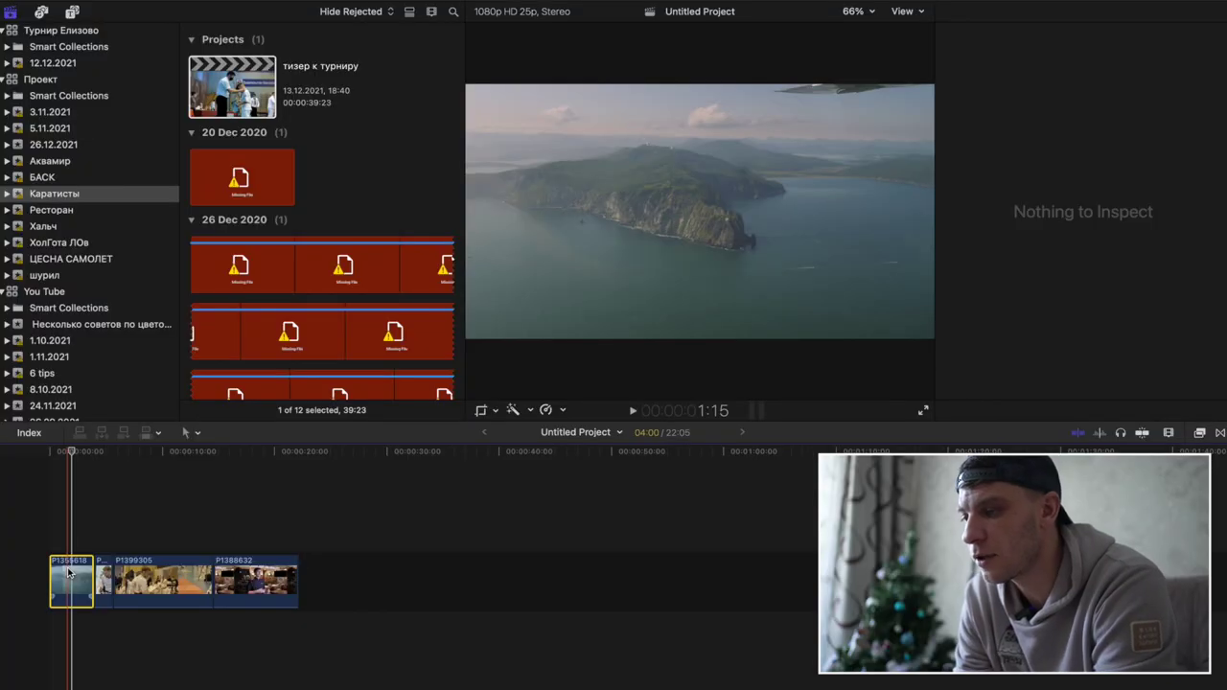
Zoom into the timeline and inspect the first aerial clip's video properties
key("super+equal")
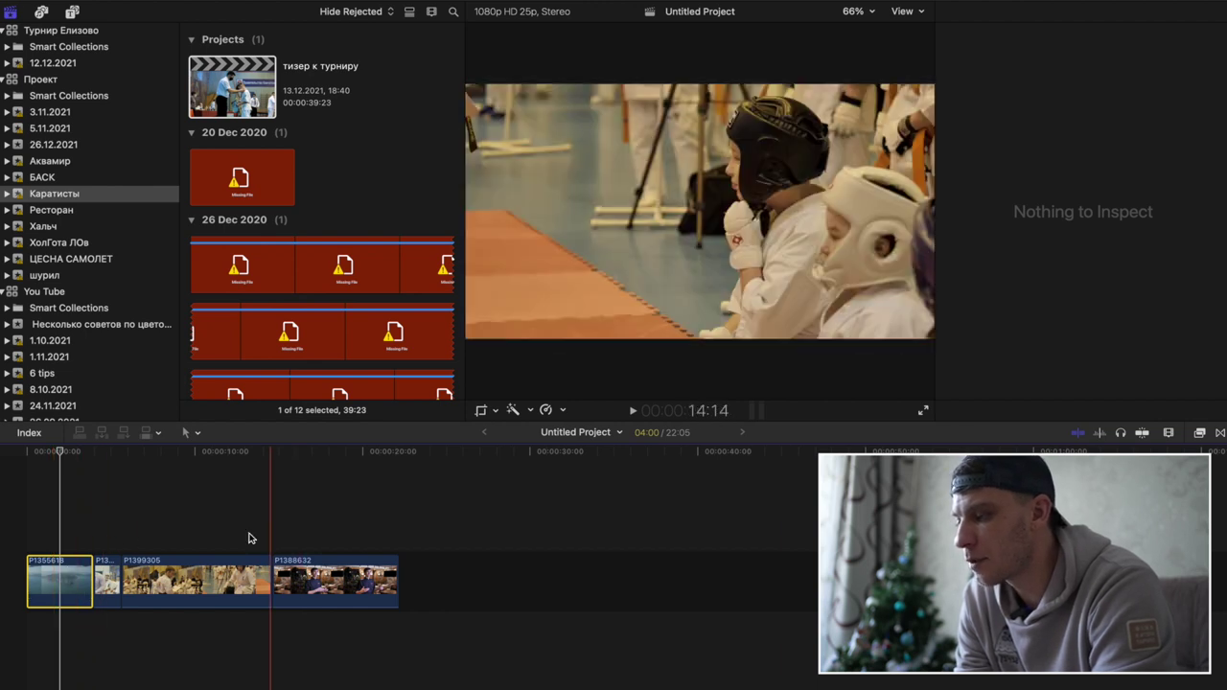
left_click(56, 542)
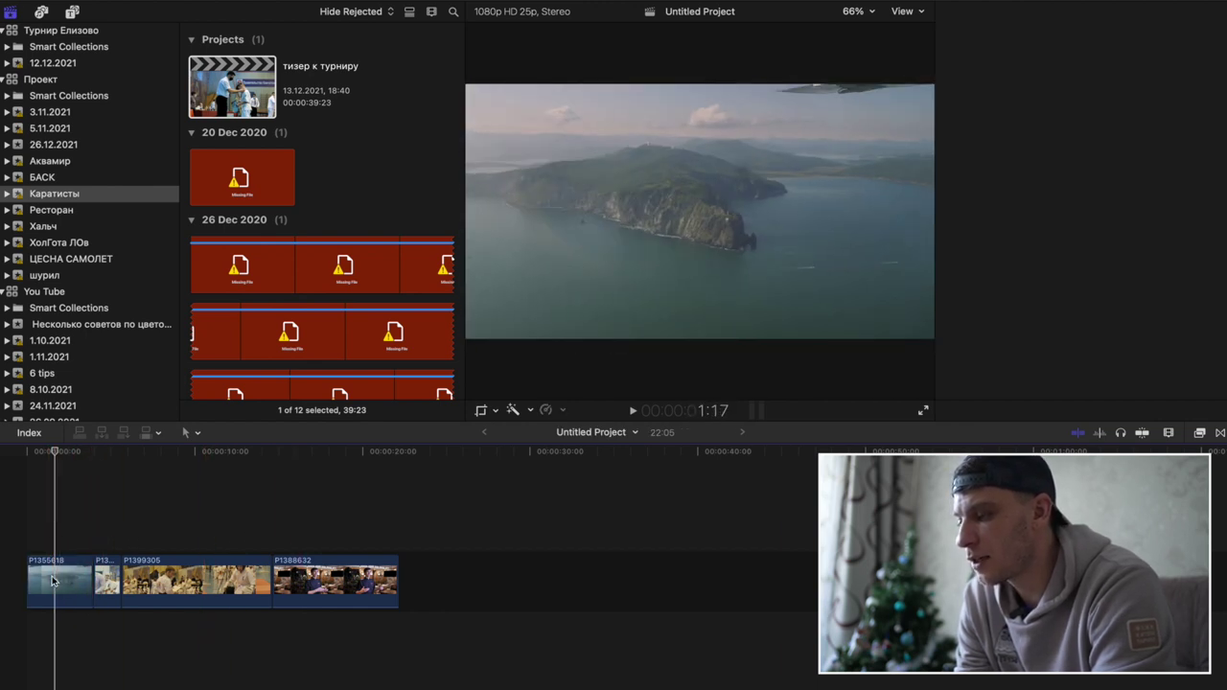
left_click(53, 581)
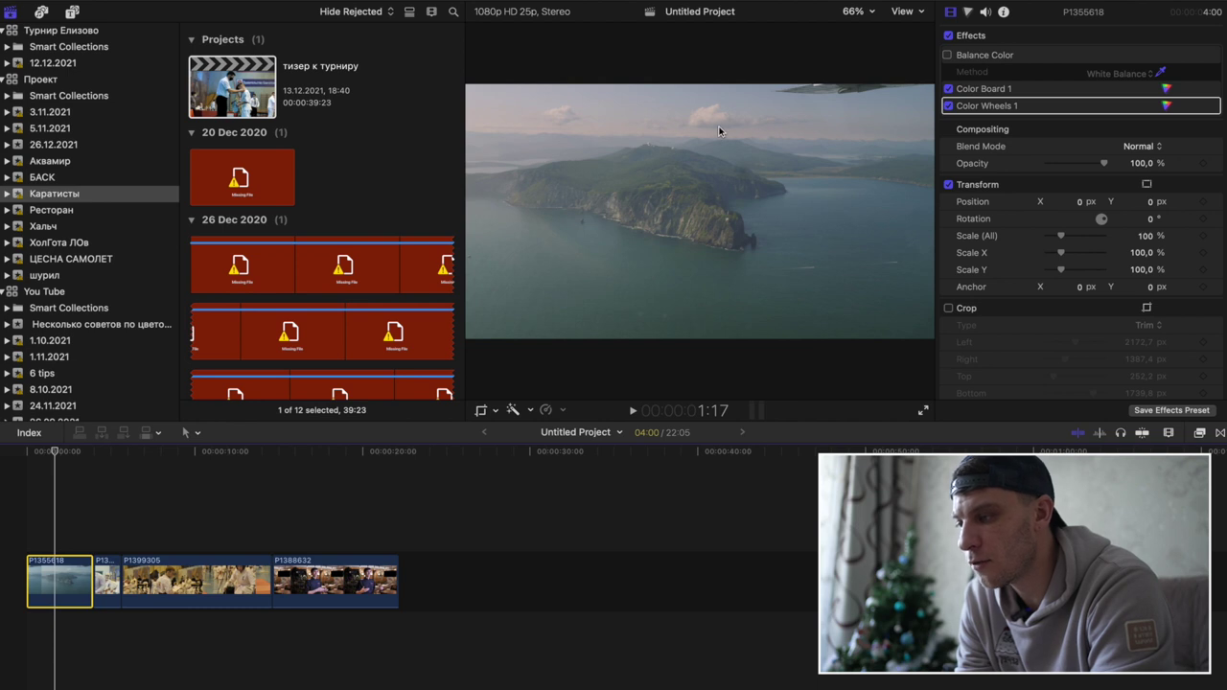
left_click(55, 547)
left_click(567, 304)
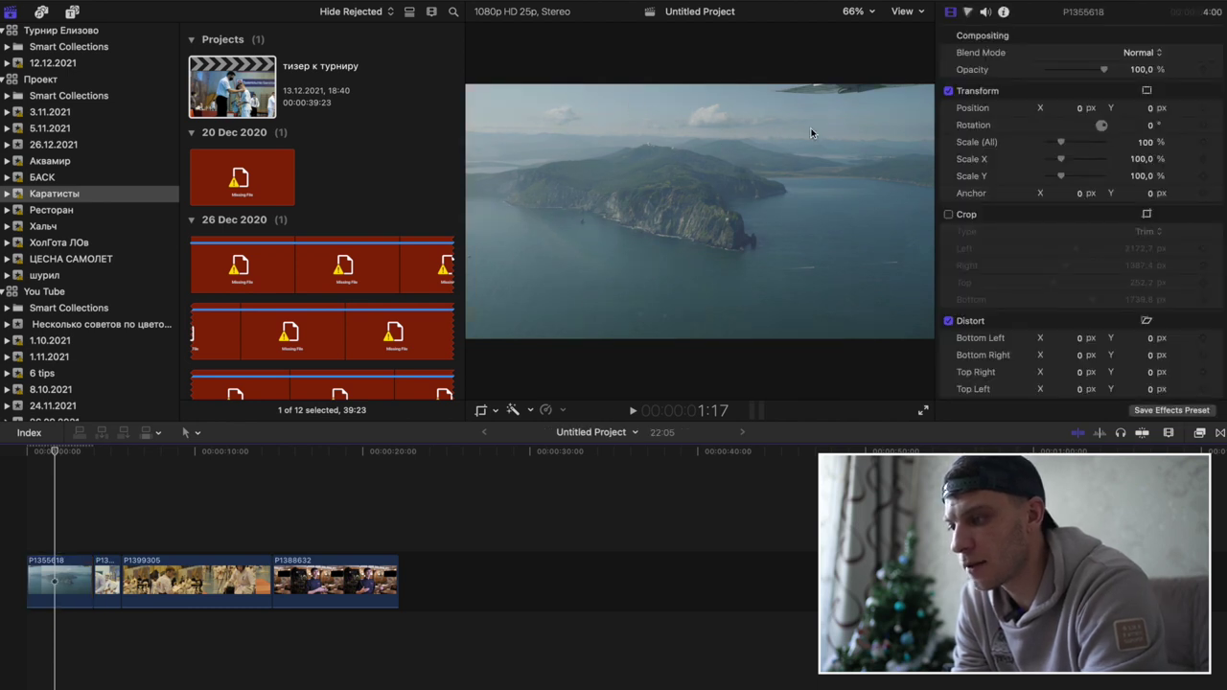
Hide the Browser with Ctrl+Cmd+1, check the other clips, then reselect aerial clip P1355618
key("ctrl+super+1")
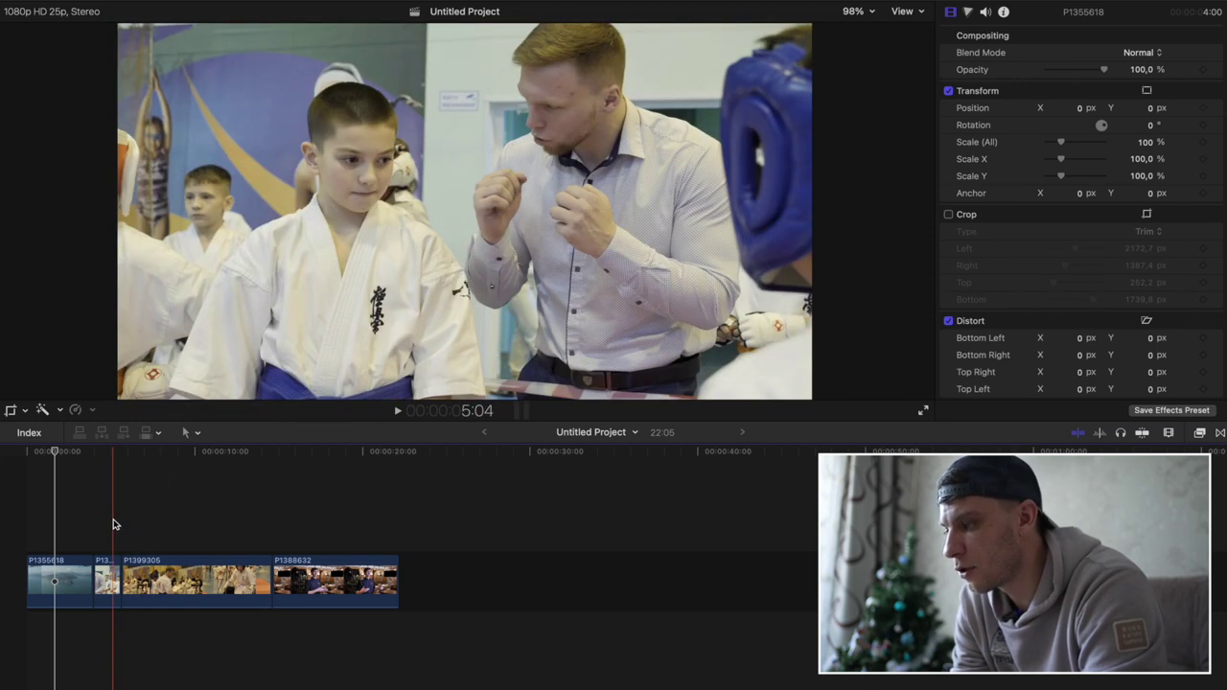
left_click(147, 529)
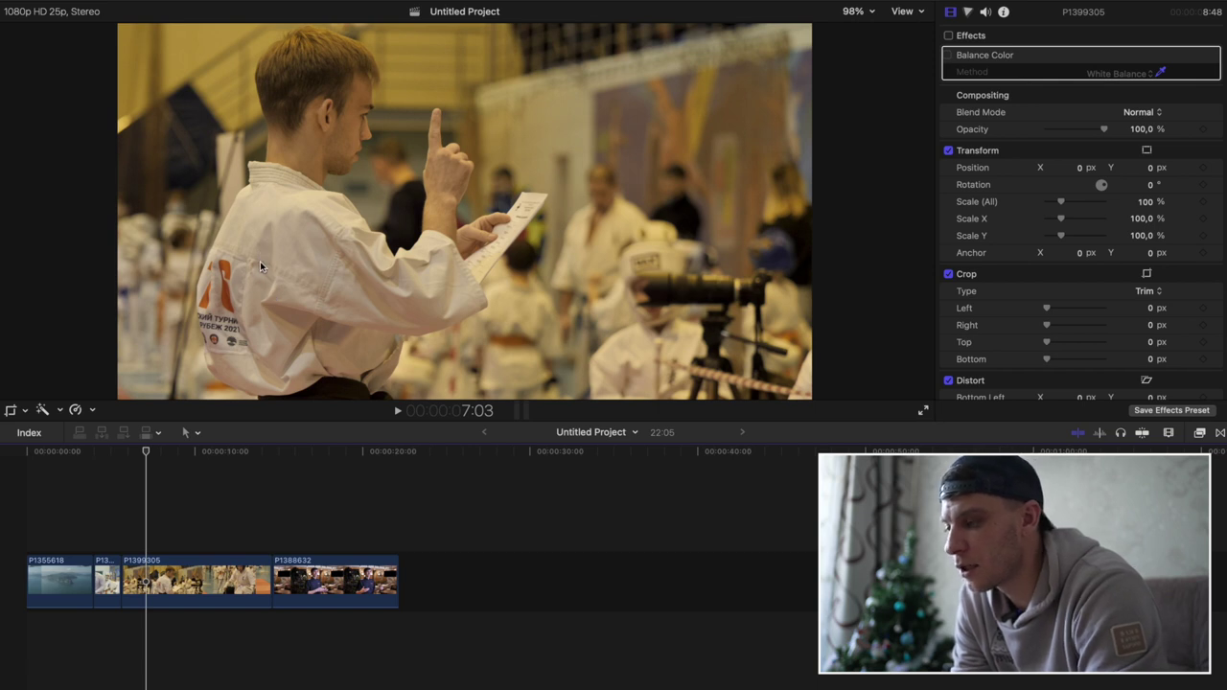
left_click(314, 581)
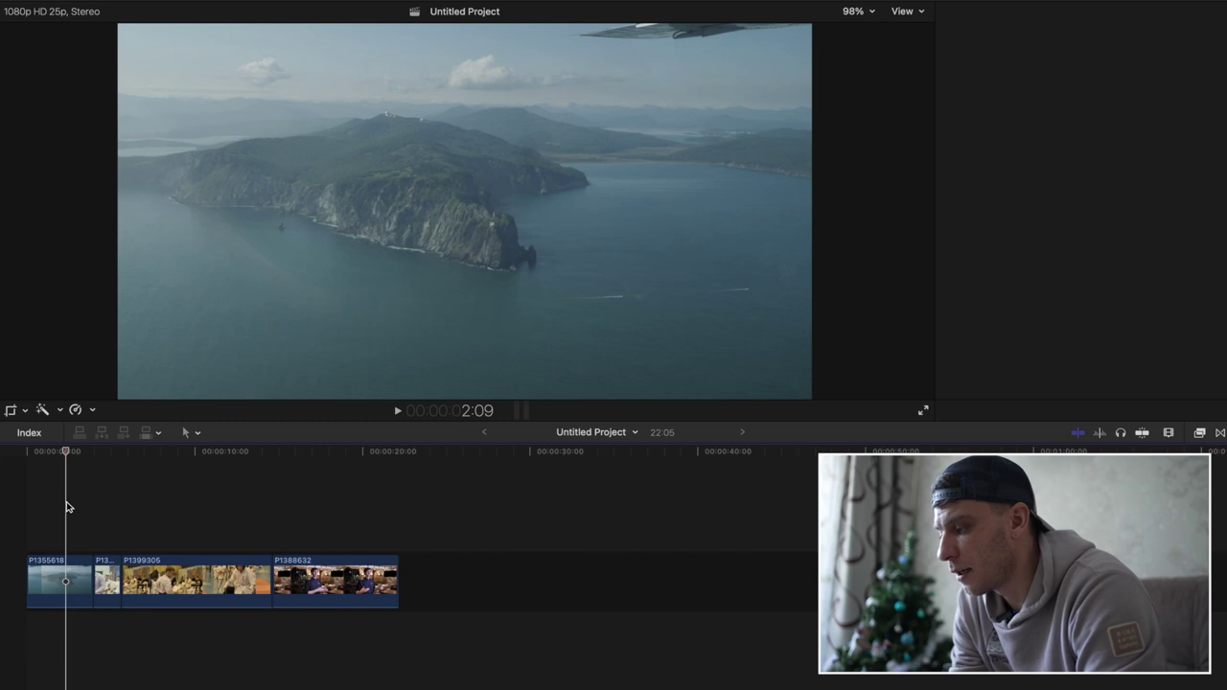
key("super+4")
left_click(65, 575)
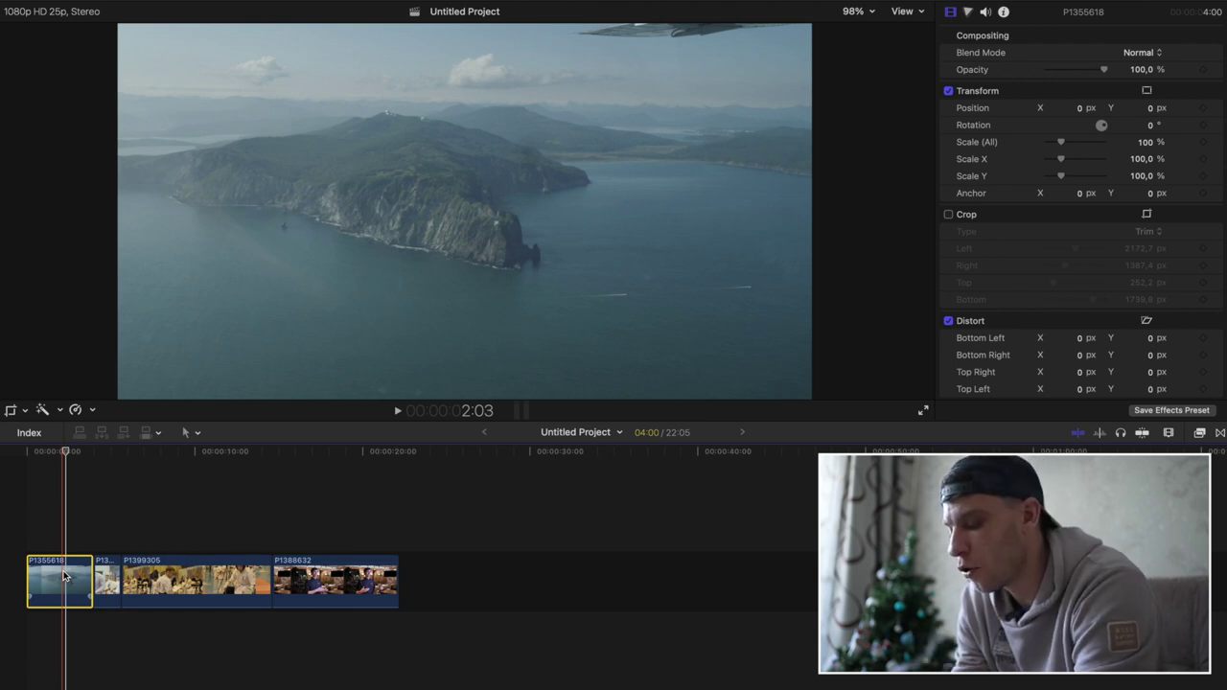
Apply Balance Color to the aerial clip, keeping the Automatic method
key("alt+super+b")
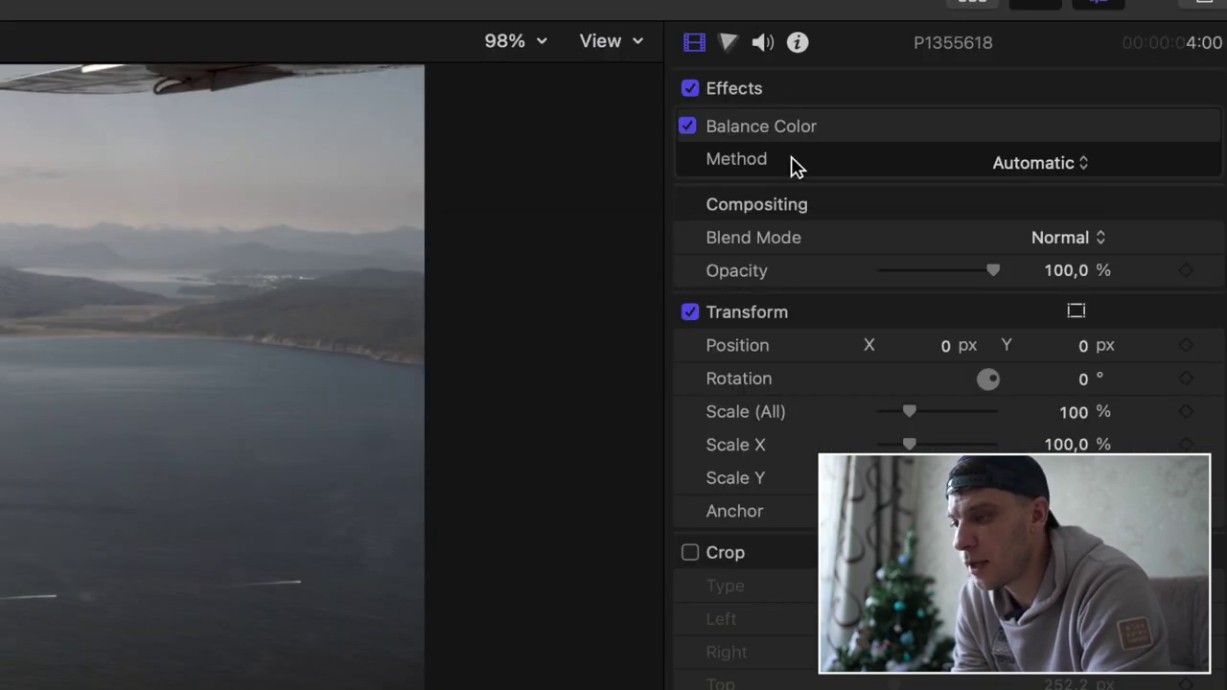
left_click(1038, 167)
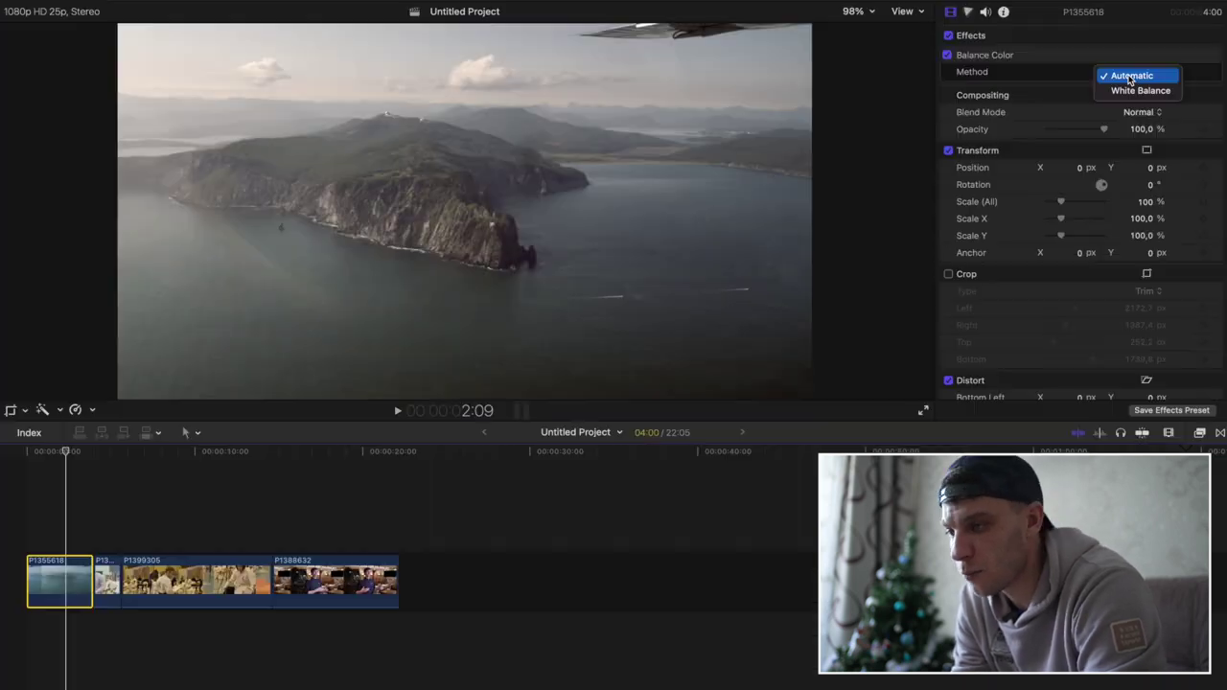
left_click(1129, 80)
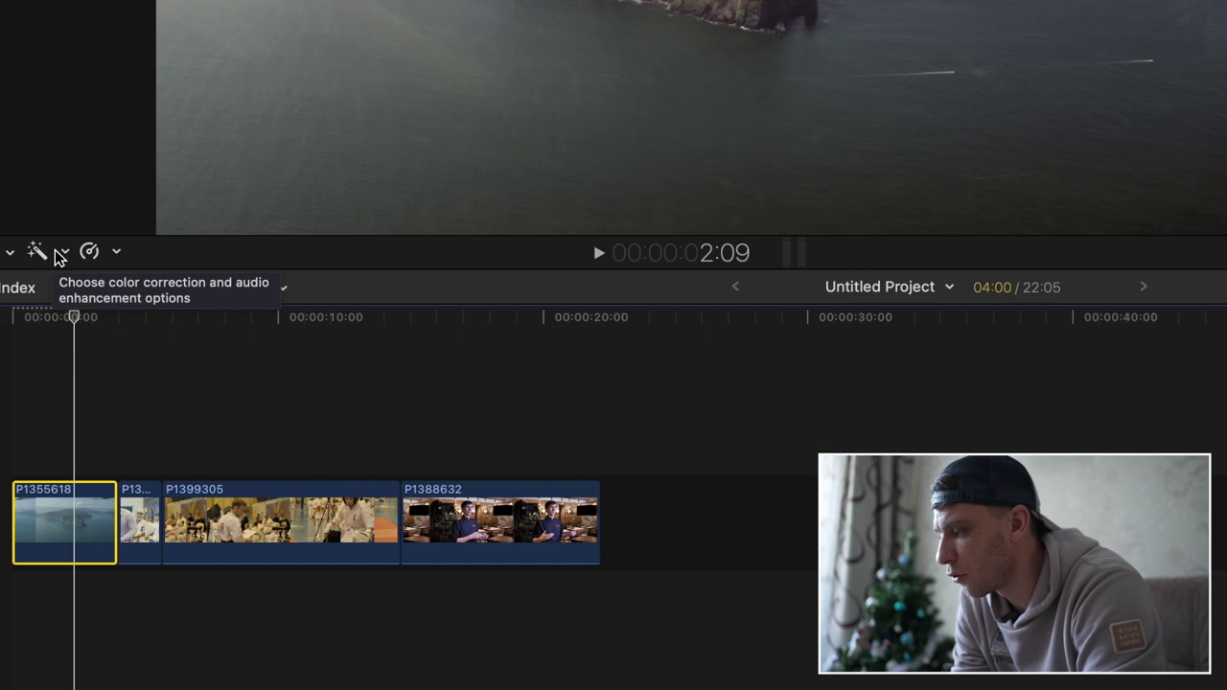
Show the Color Inspector, then select karate clip P1399305 and view its video properties
left_click(34, 257)
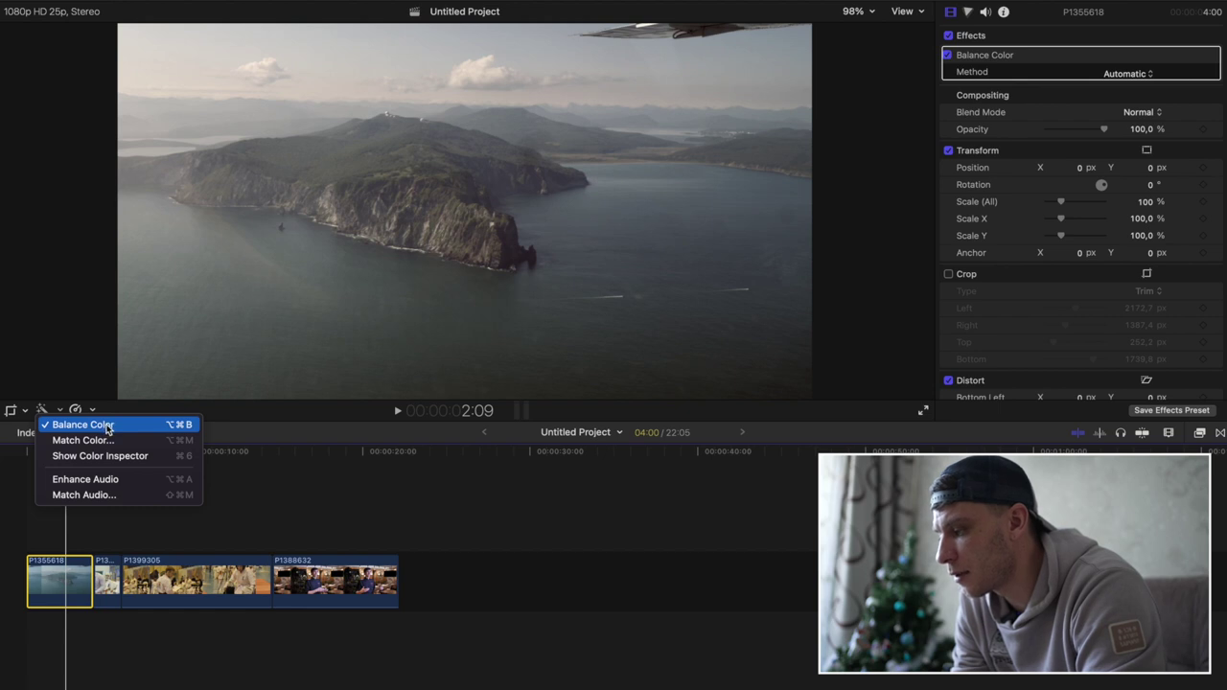
left_click(100, 455)
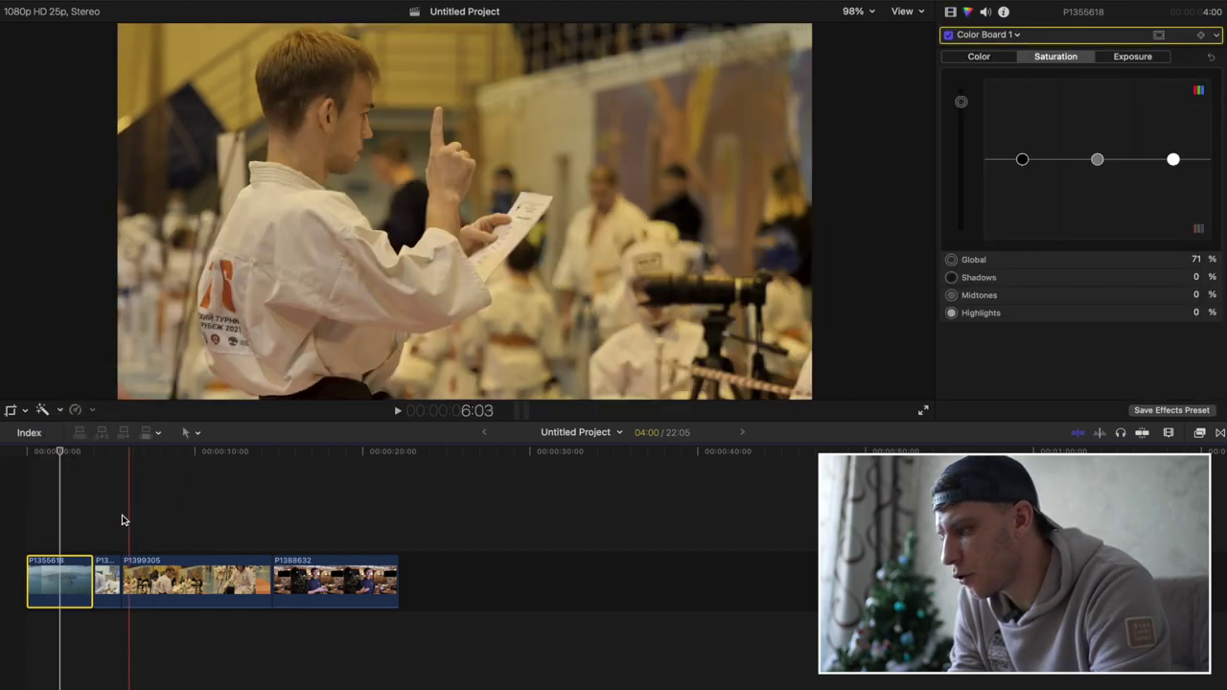
left_click(150, 580)
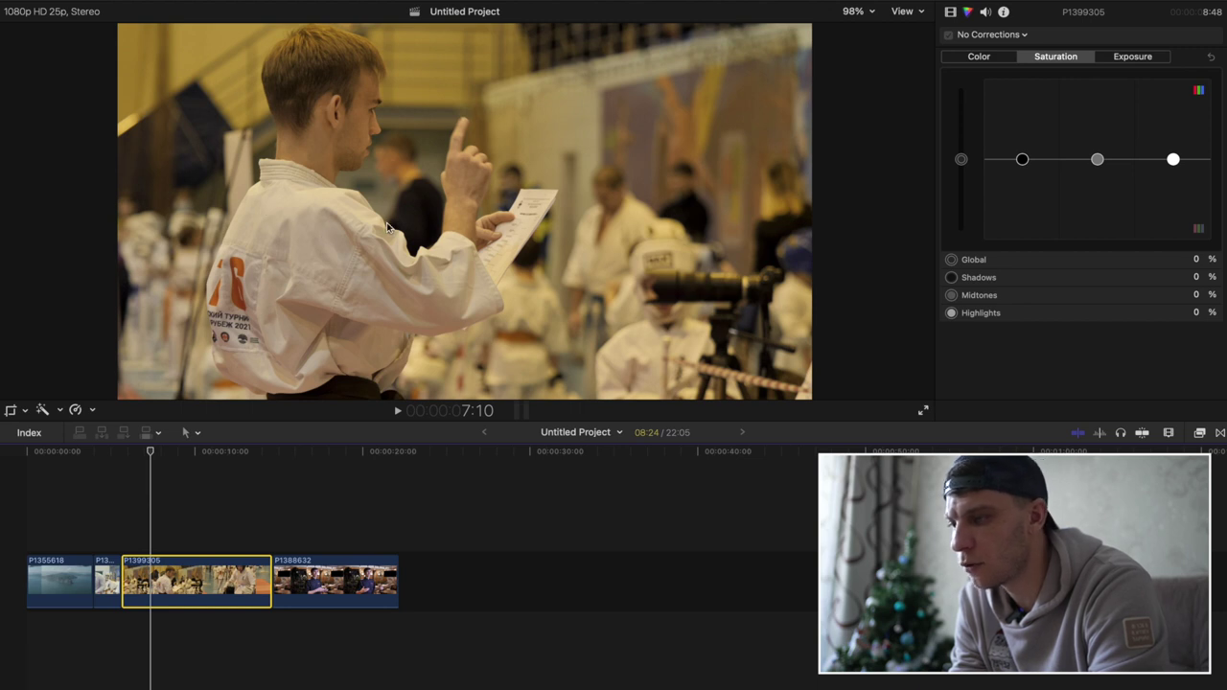
left_click(950, 11)
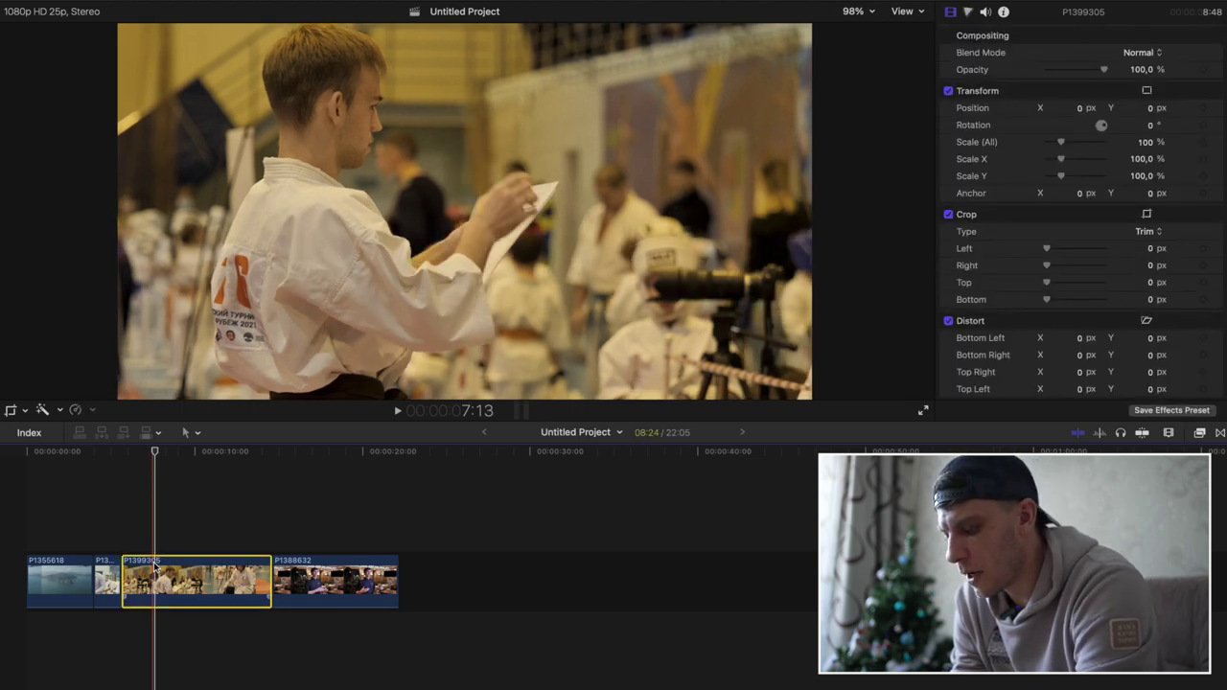
Apply Balance Color to karate clip P1399305 with the White Balance method
key("alt+super+b")
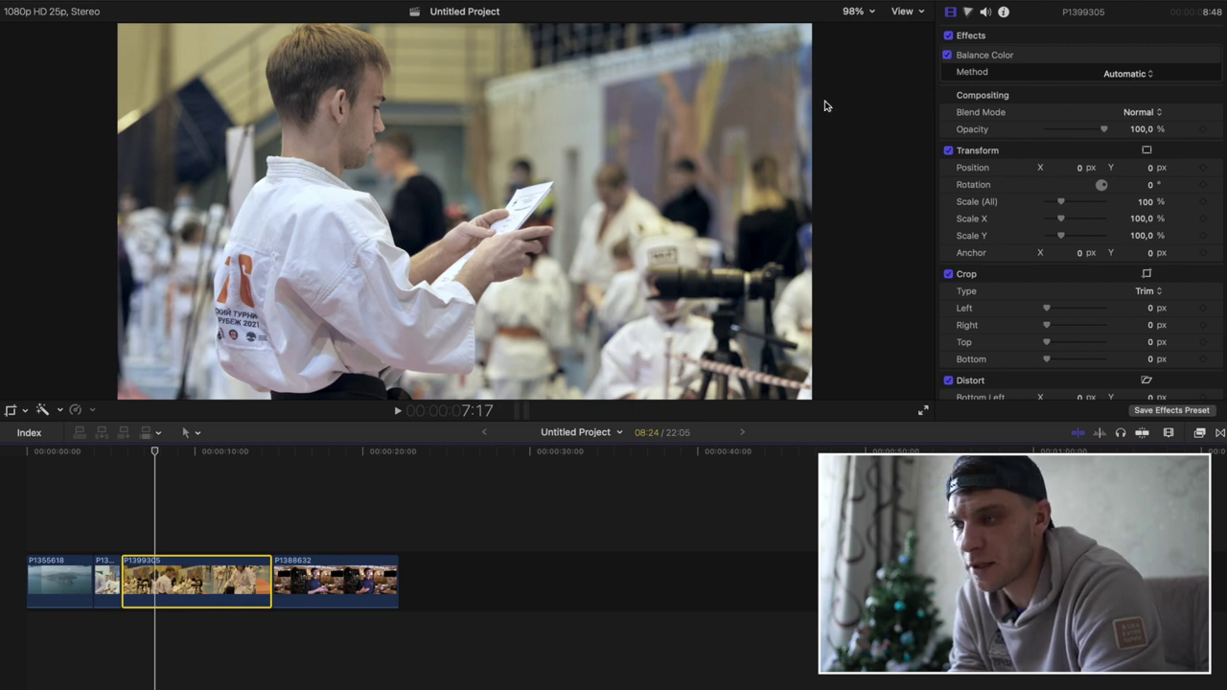
left_click(1128, 74)
left_click(1131, 74)
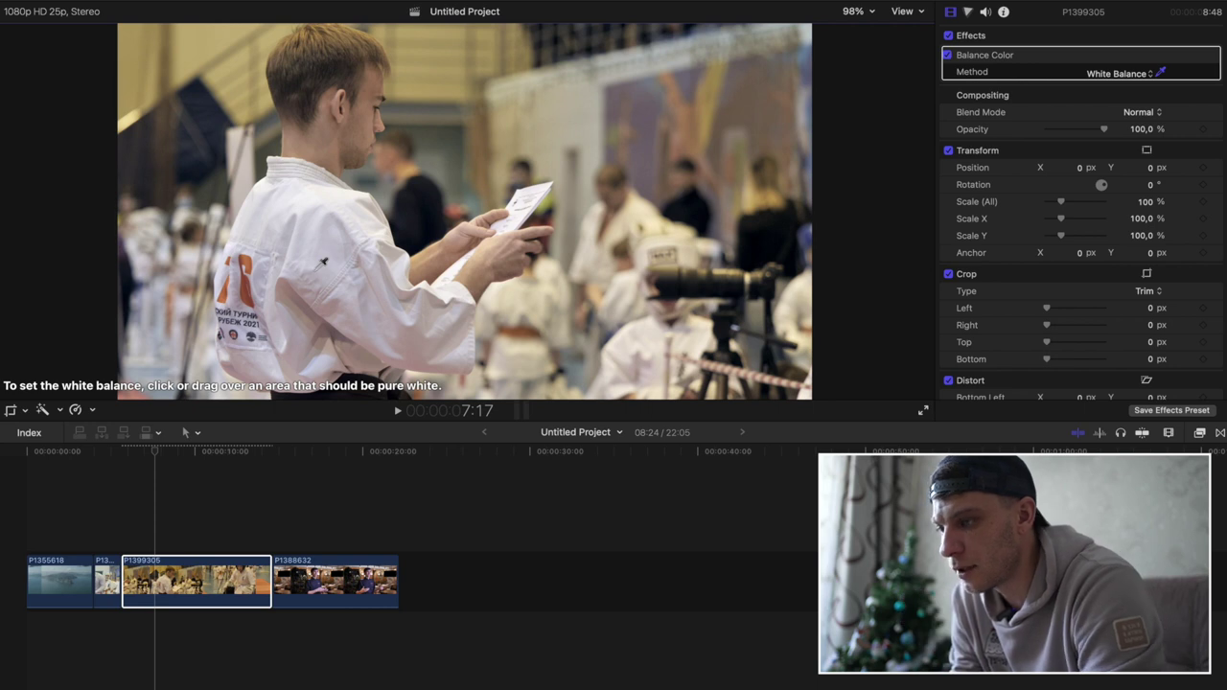
Delete the Balance Color effect from the karate clip and deselect it
left_click(1035, 54)
key("Delete")
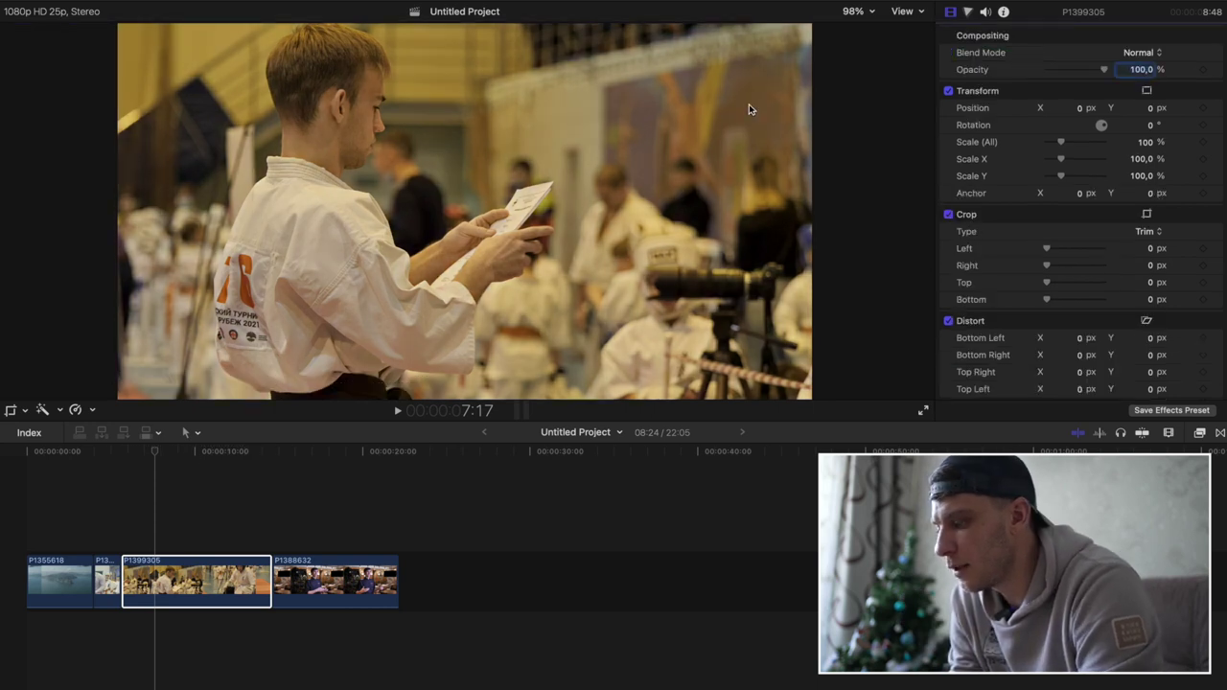
left_click(131, 537)
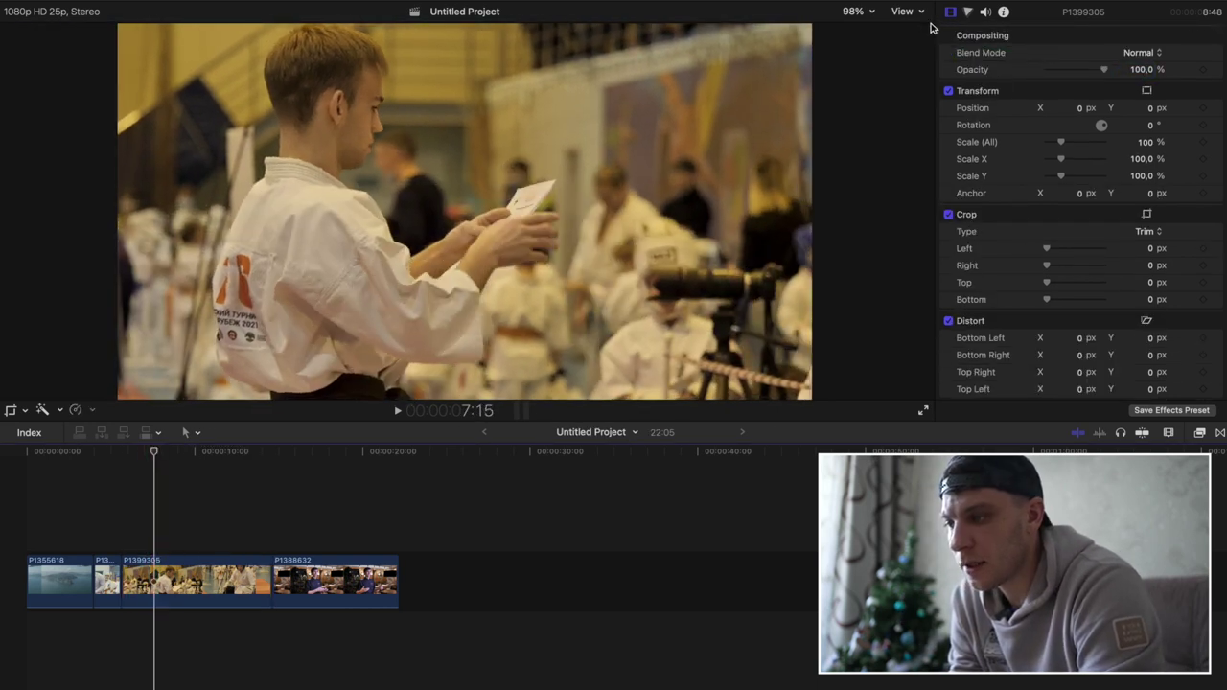
left_click(904, 12)
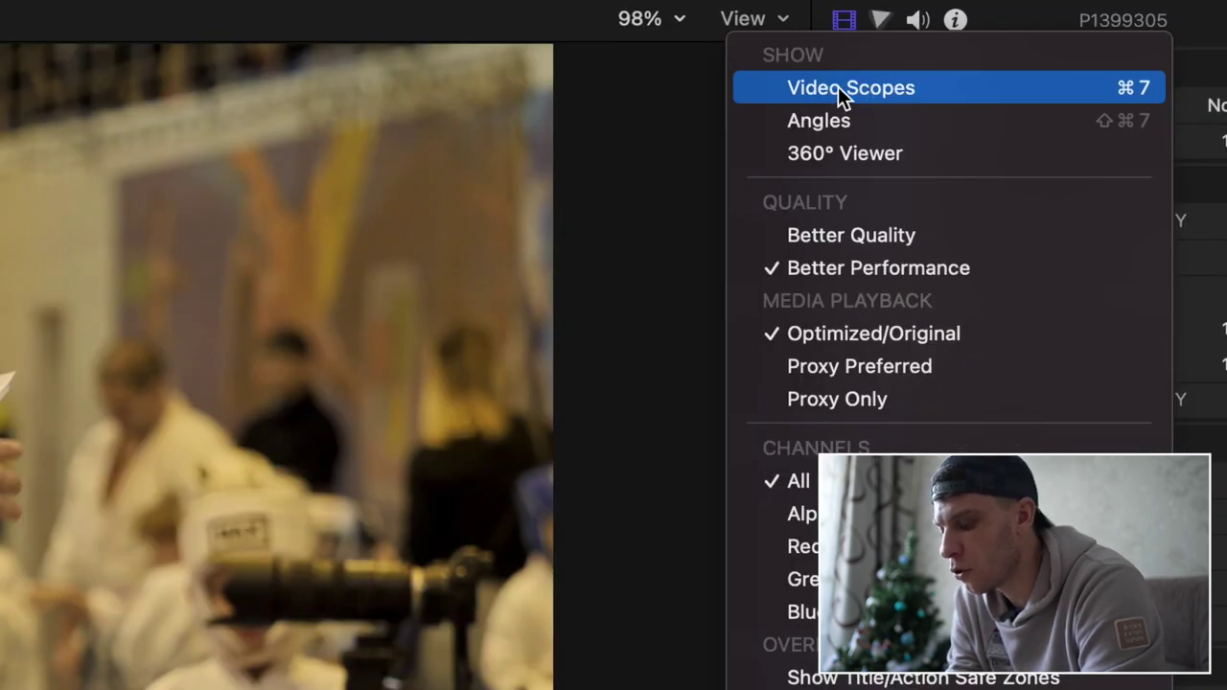
Show the Video Scopes with the vectorscope stacked above the waveform
left_click(838, 86)
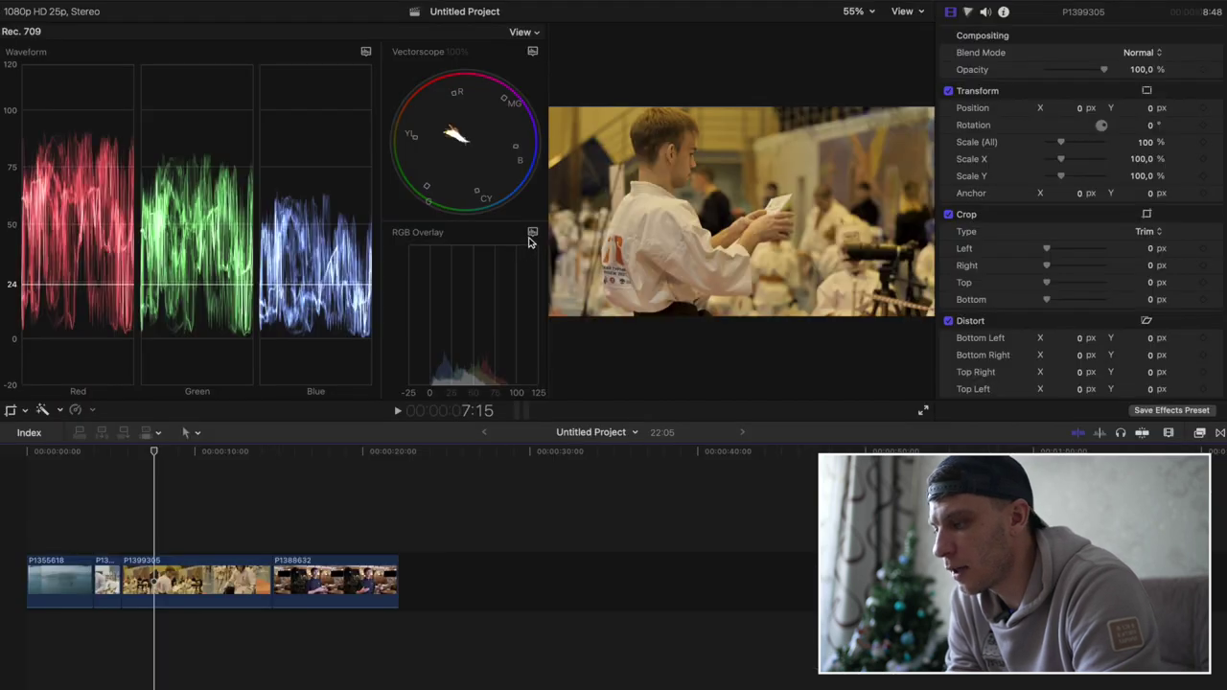
left_click(537, 33)
left_click(436, 10)
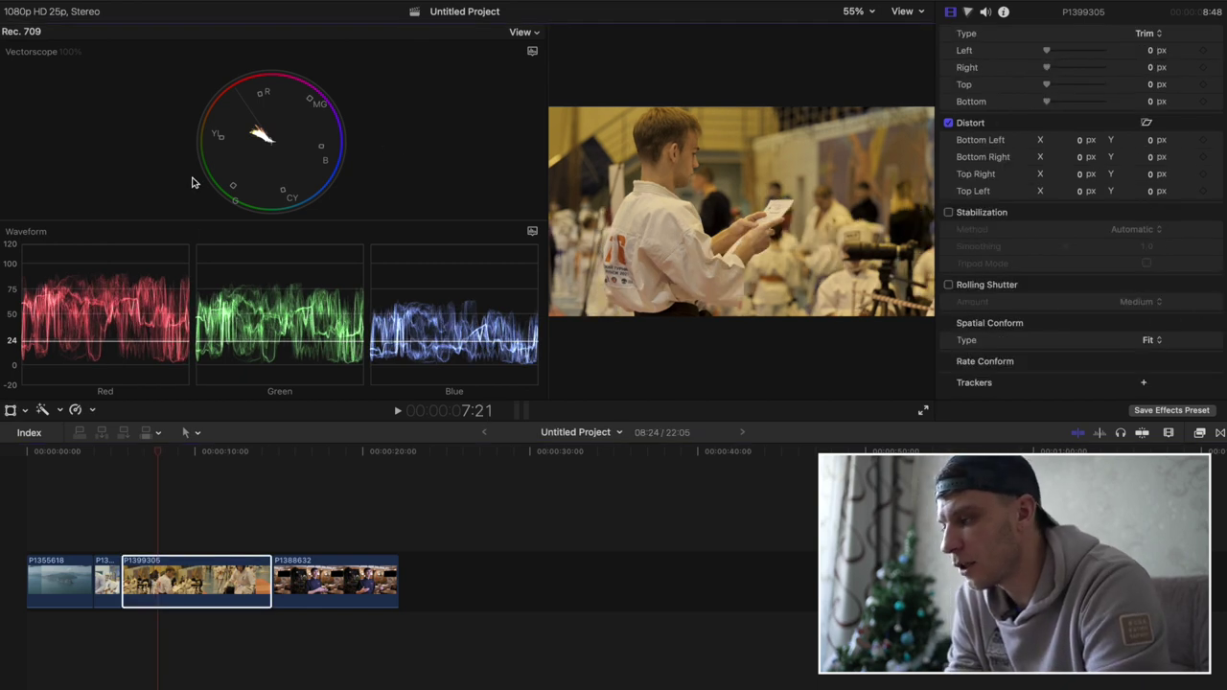
Select karate clip P1399305 and activate the Transform on-screen control
left_click(158, 575)
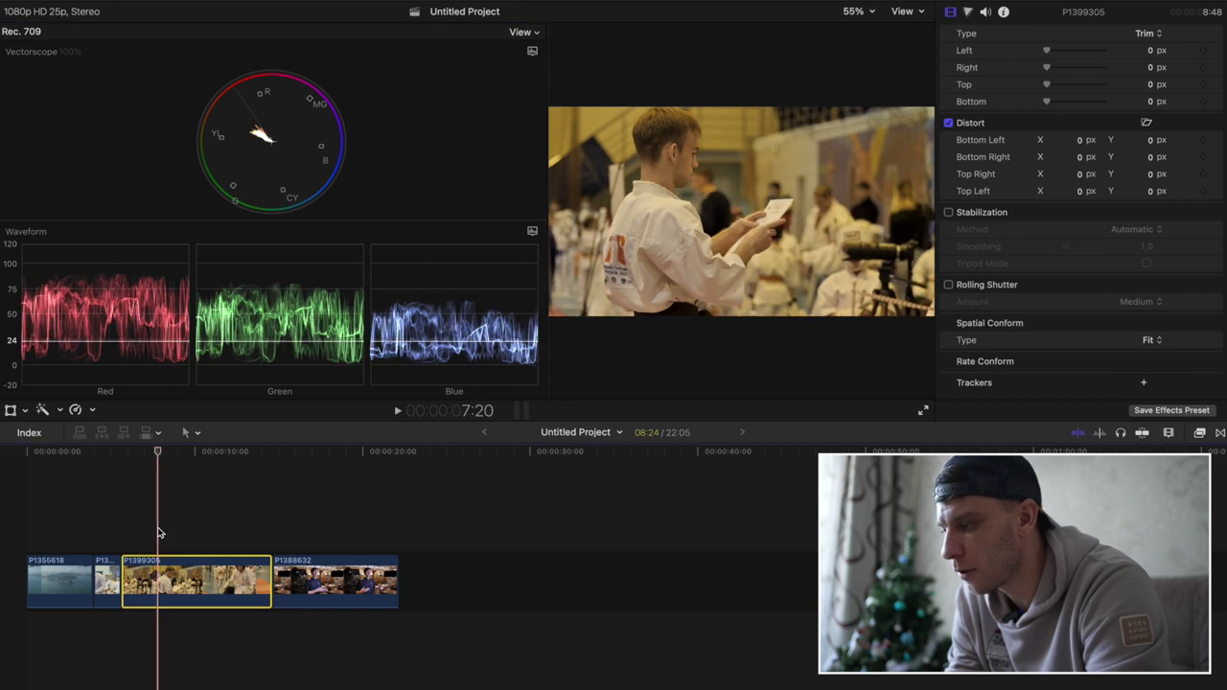
left_click(158, 532)
left_click(161, 578)
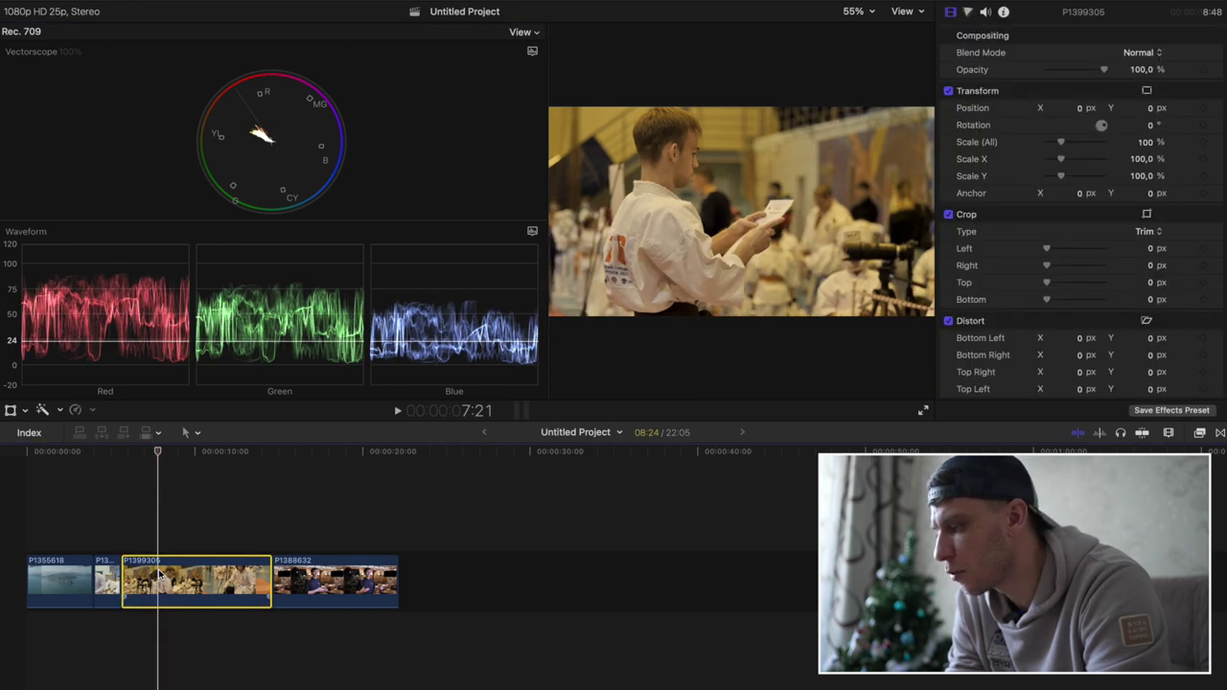
left_click(10, 409)
left_click(26, 411)
Switch to Crop and drag the corners inward to a small white kimono patch
left_click(60, 448)
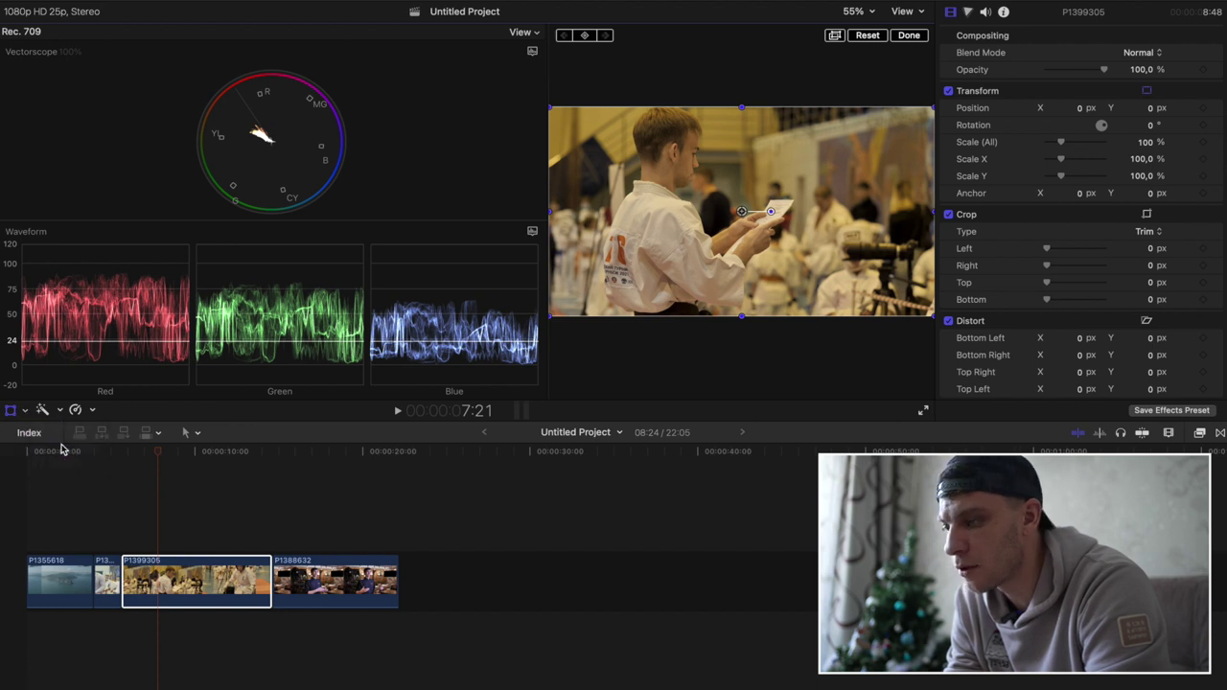
left_click_drag(935, 315, 663, 210)
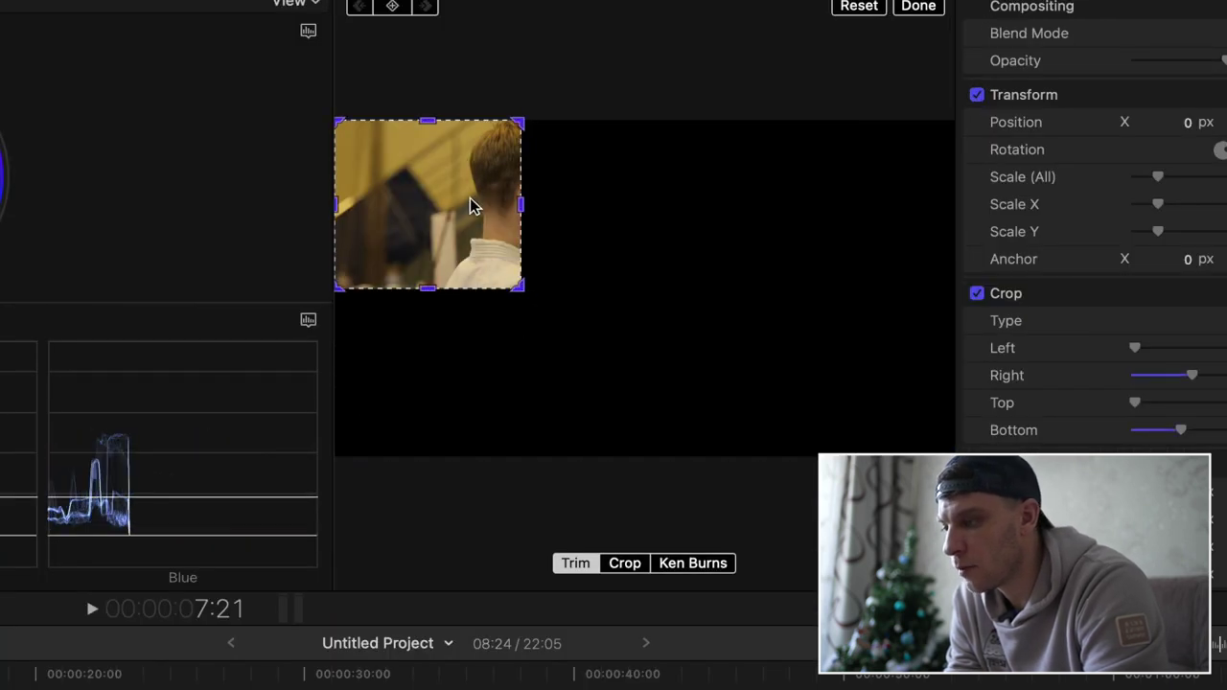
mouse_move(336, 122)
left_mouse_down()
mouse_move(480, 252)
mouse_move(500, 302)
left_mouse_up()
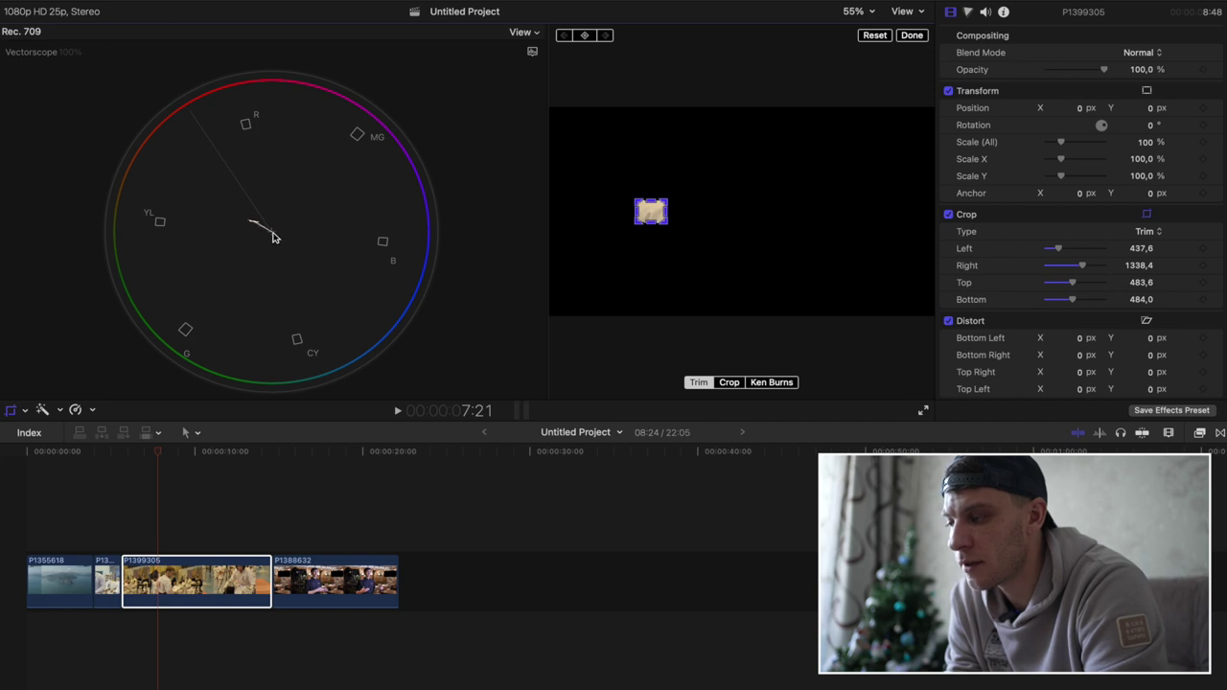
Add a Color Wheels correction to P1399305 and raise its Global saturation
left_click(967, 11)
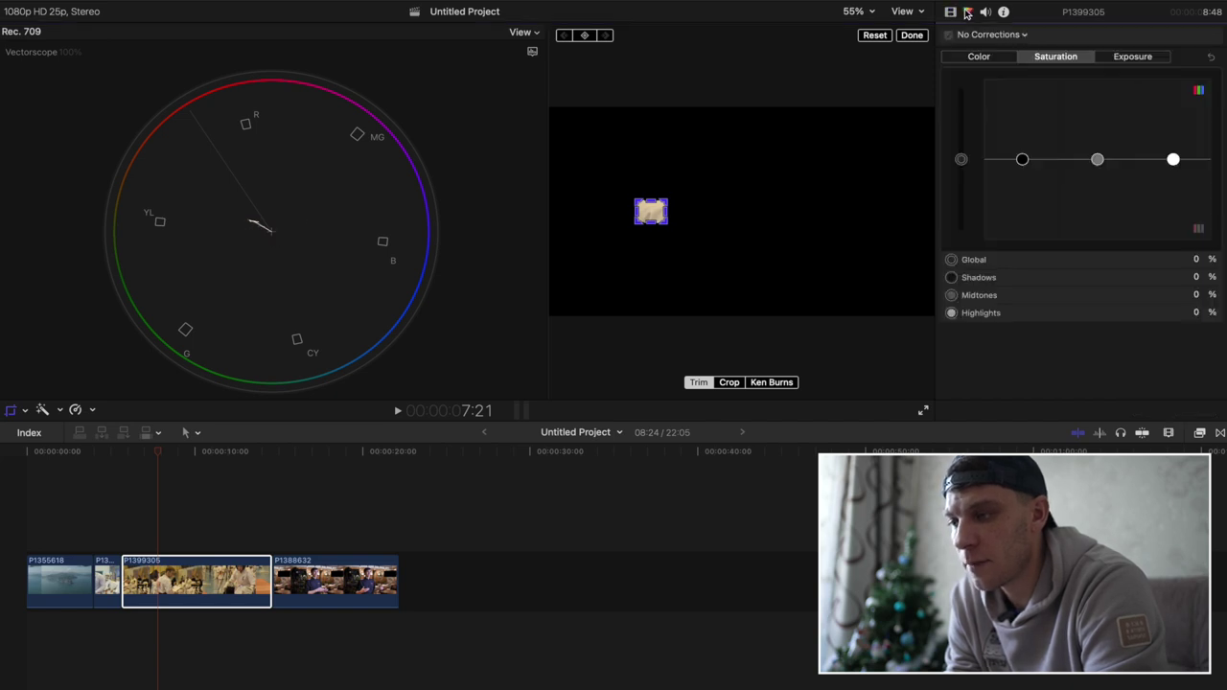
left_click(1023, 36)
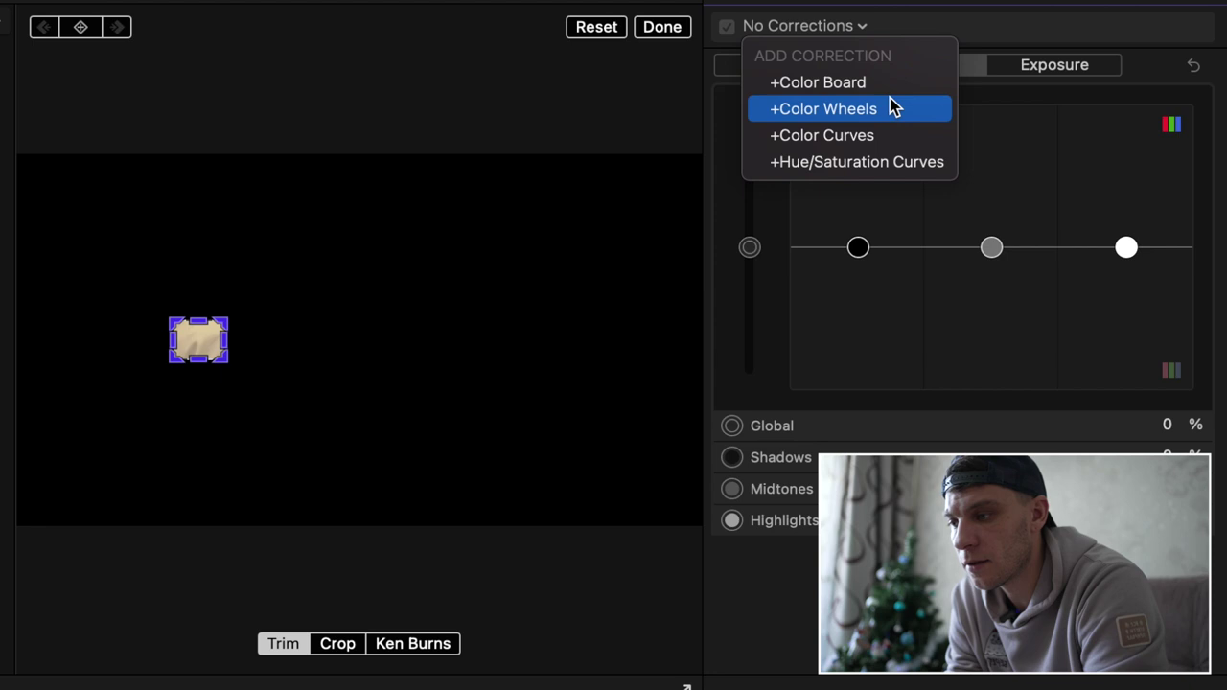
left_click(890, 100)
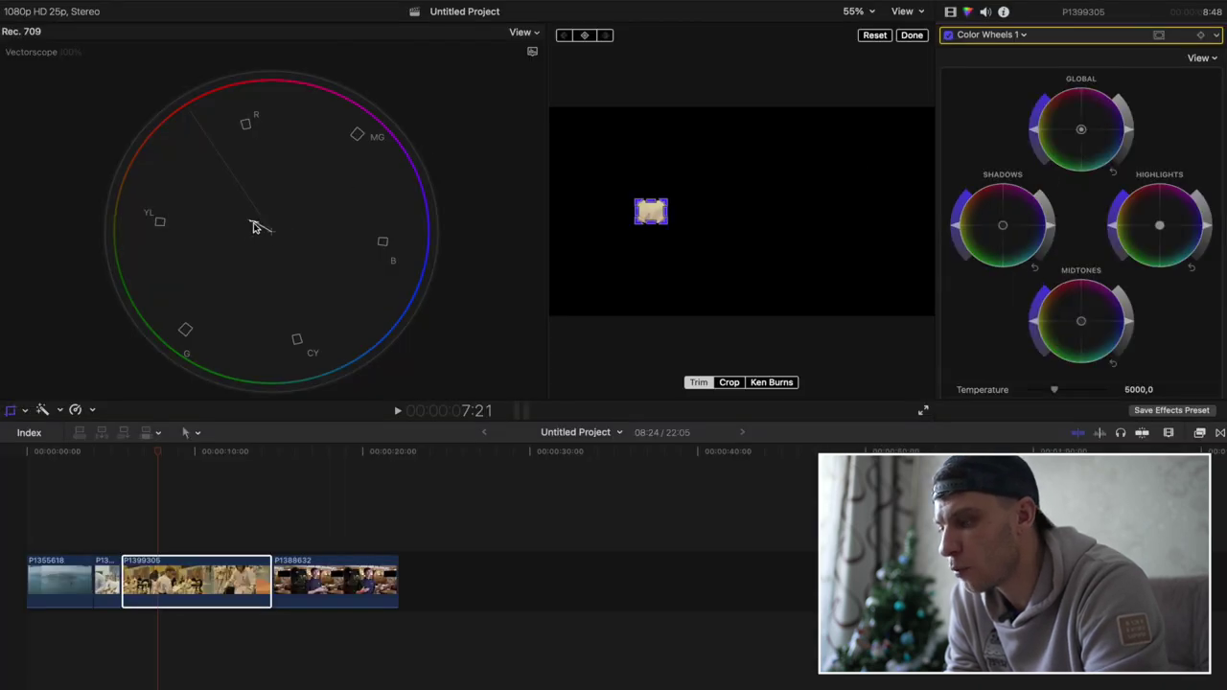
left_click_drag(1033, 134, 1102, 46)
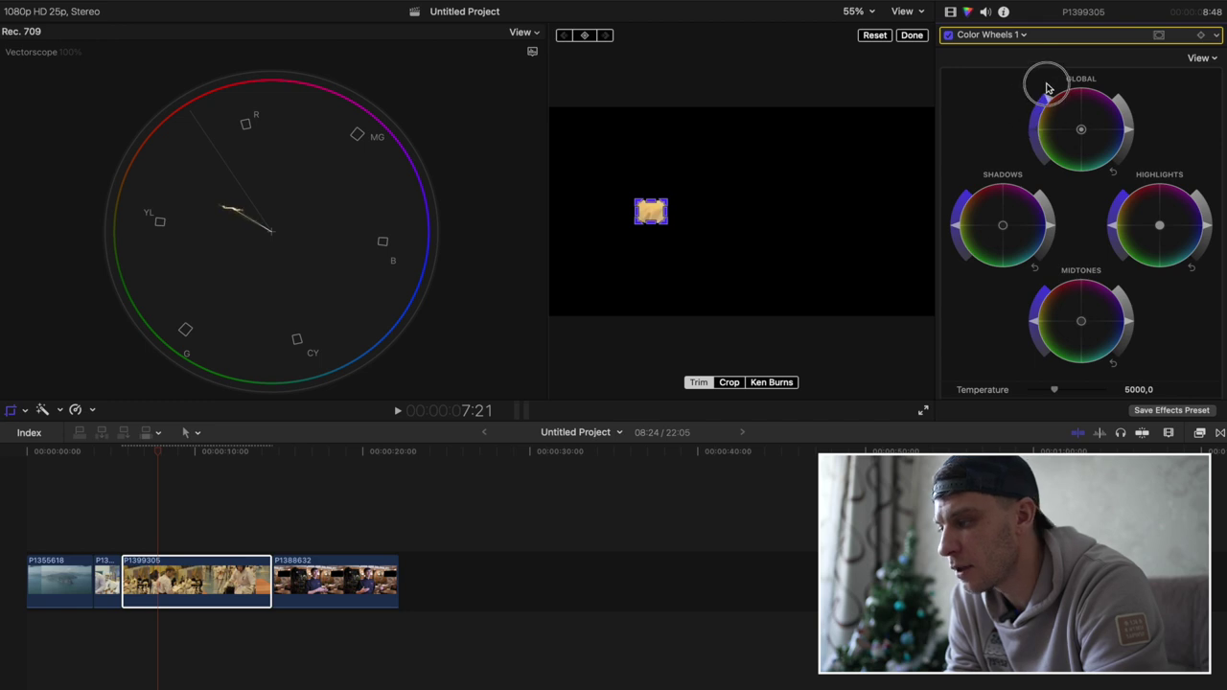
Set Temperature to 2636 and fine-tune the Tint slightly
scroll(1049, 356, "down", 2)
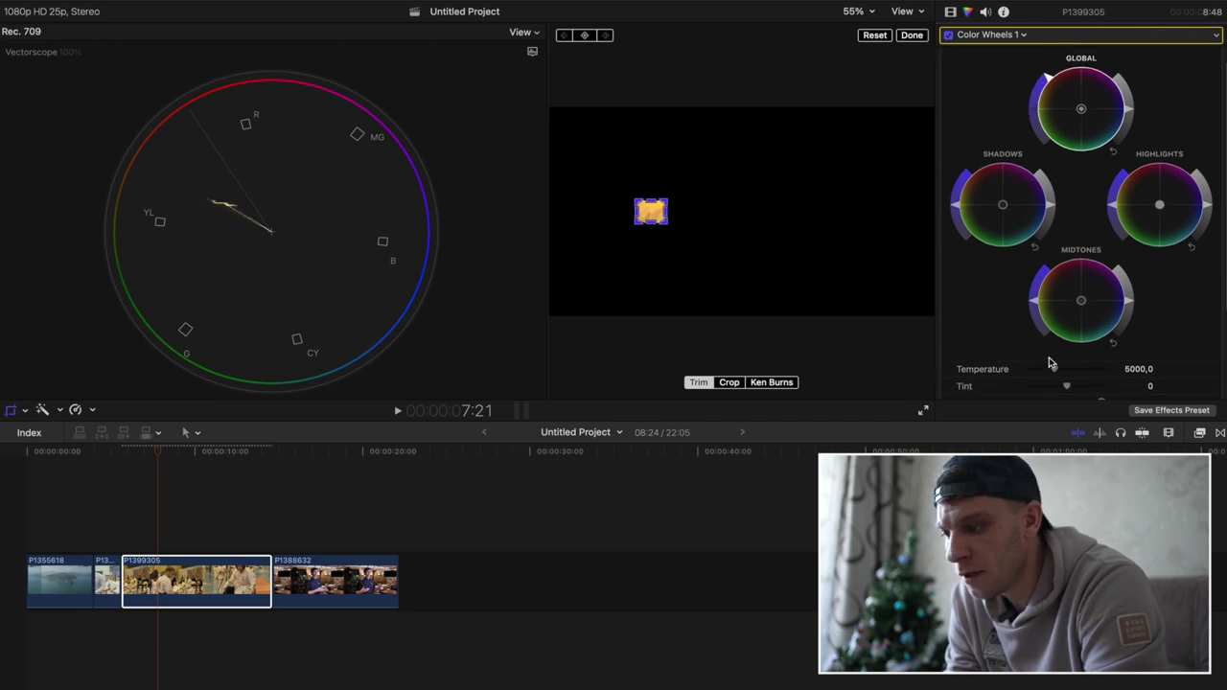
left_click_drag(1049, 357, 1027, 358)
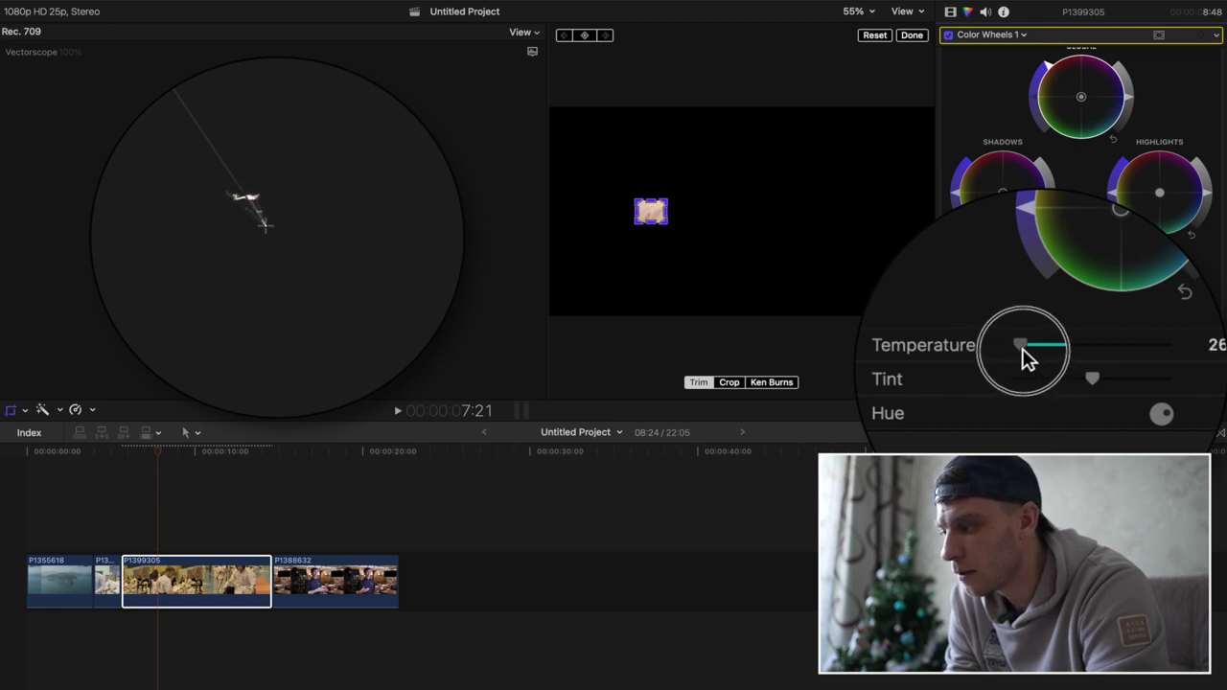
left_click_drag(1091, 379, 1090, 385)
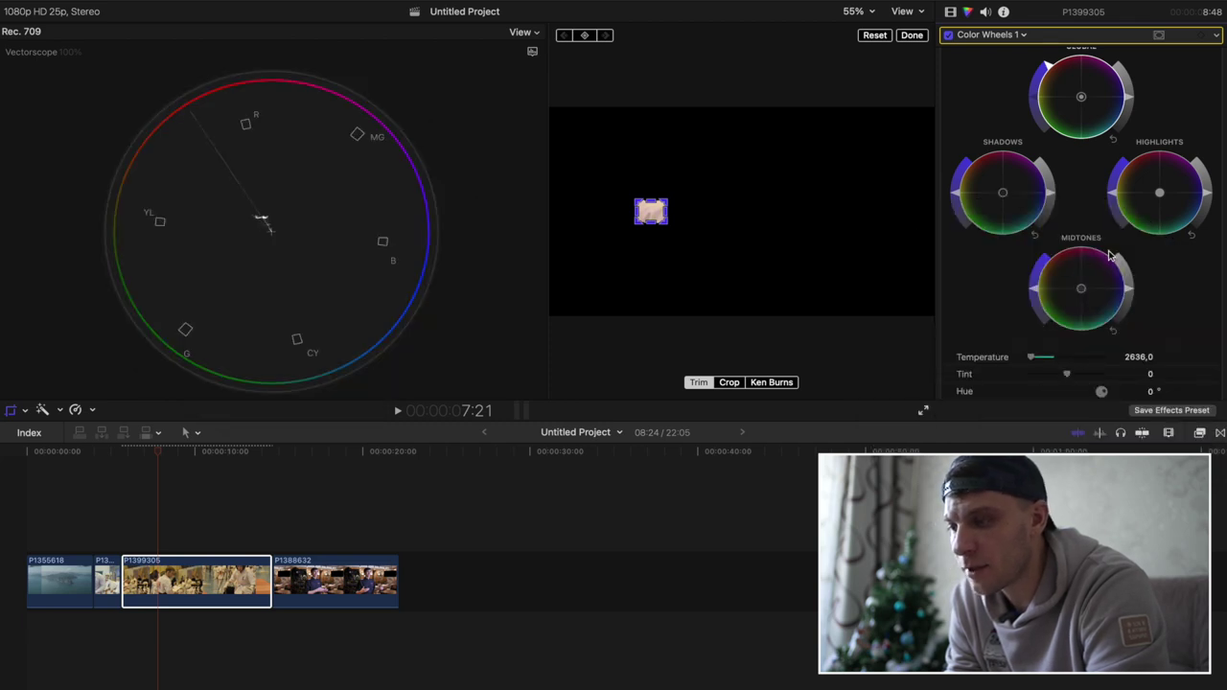
scroll(1038, 213, "up", 2)
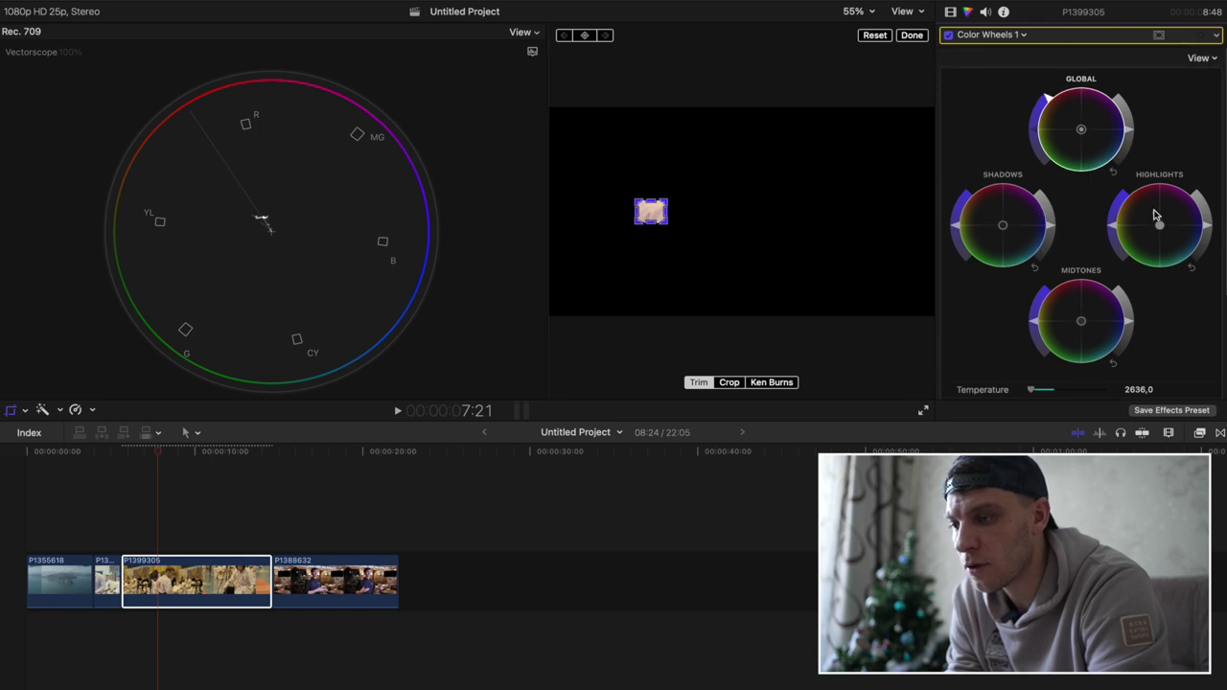
scroll(1060, 316, "down", 3)
scroll(1079, 125, "up", 3)
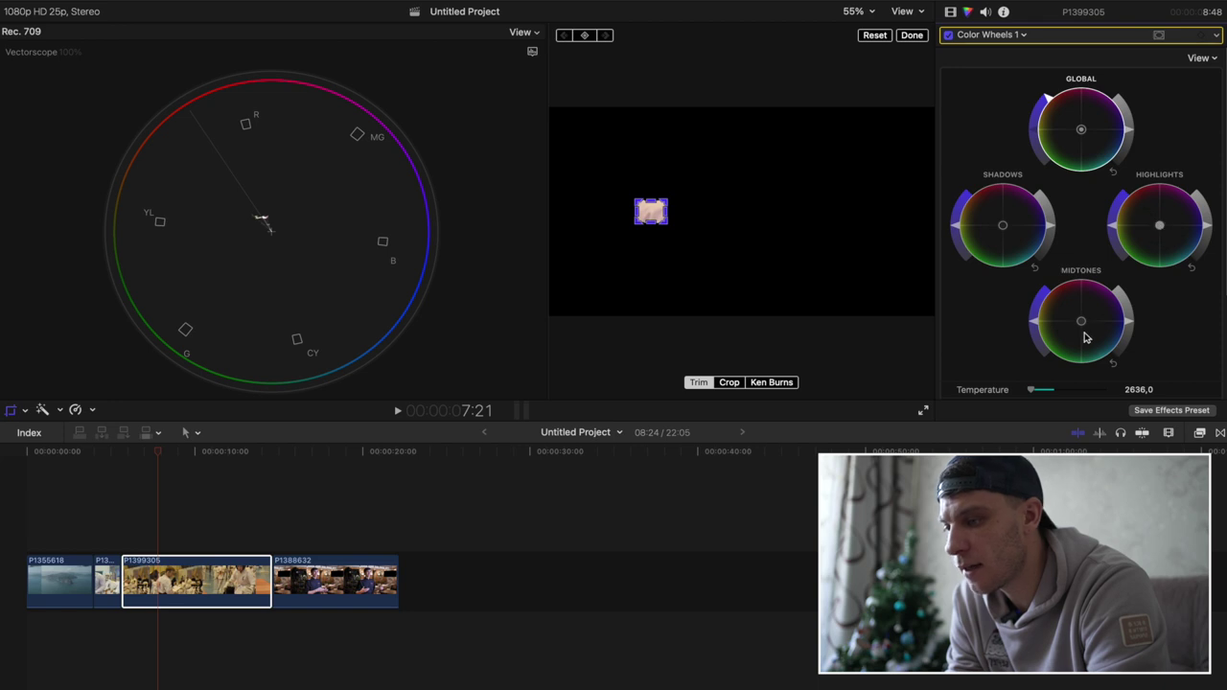
Nudge the Midtones and Highlights pucks slightly, then reselect clip P1399305
left_click_drag(1081, 324, 1100, 342)
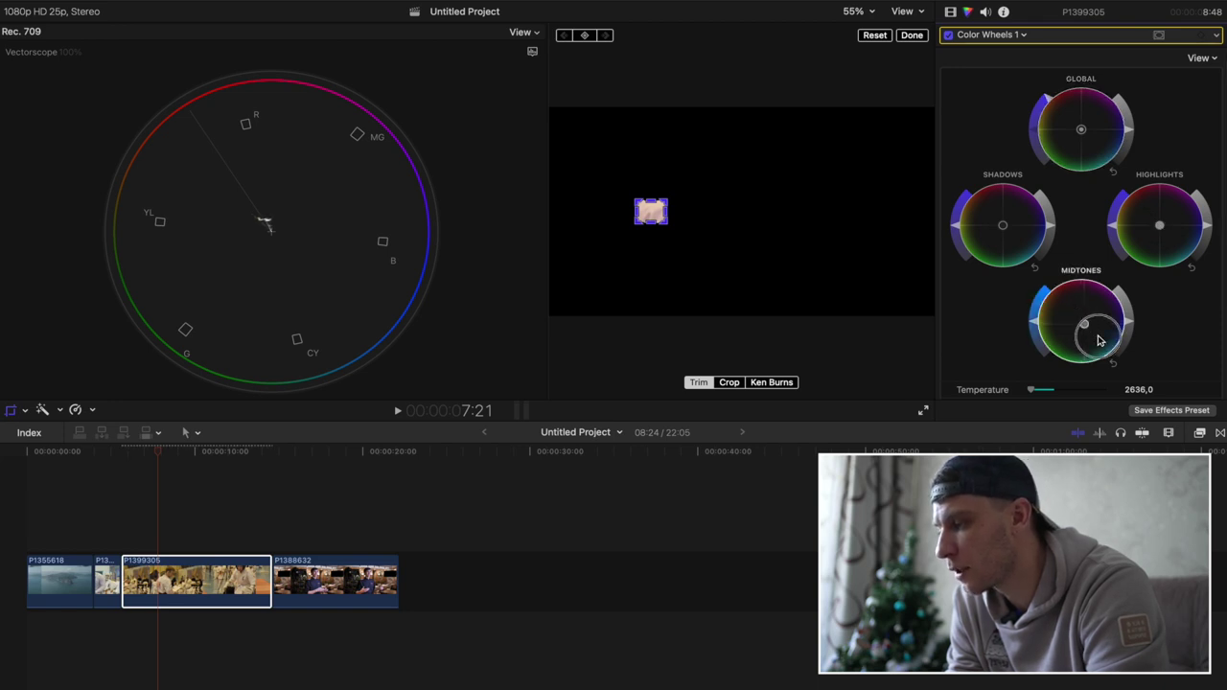
left_click_drag(1159, 225, 1179, 246)
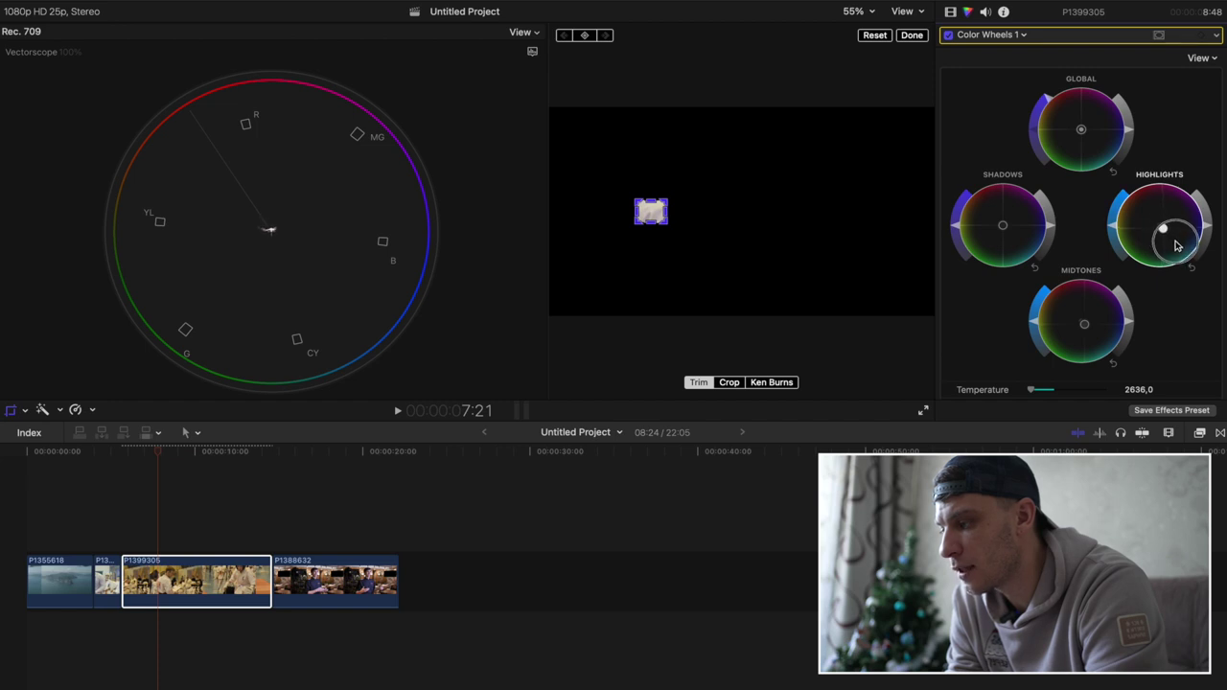
left_click_drag(1178, 246, 1178, 245)
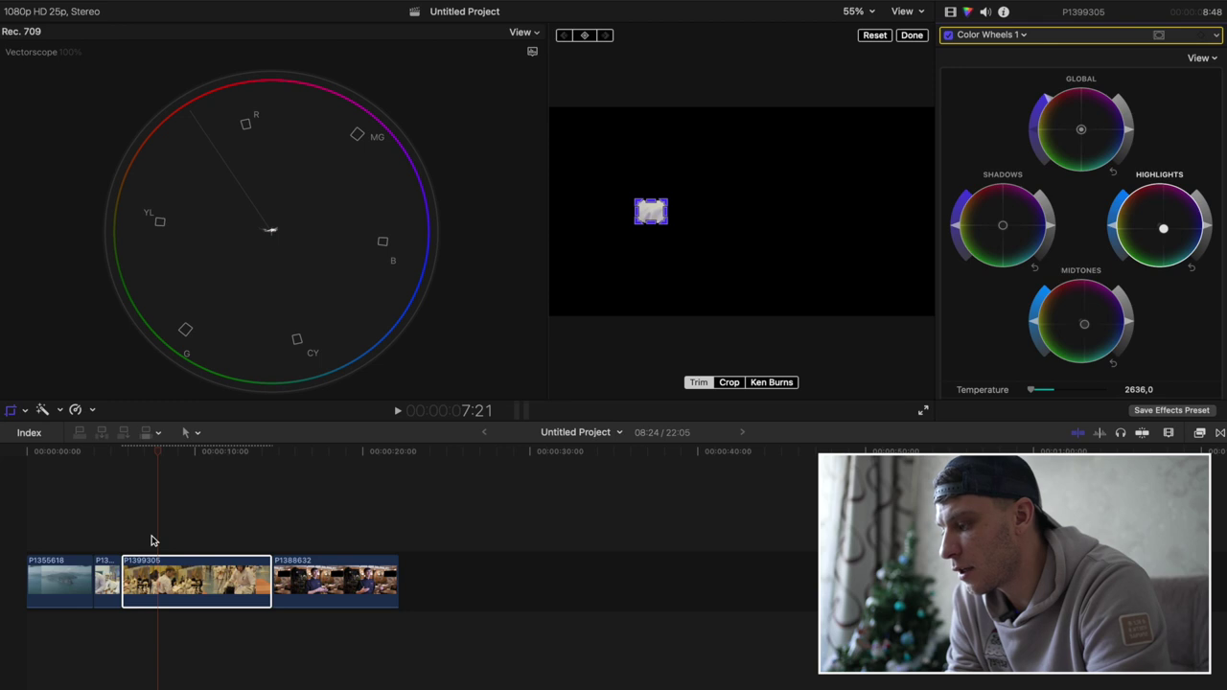
left_click(152, 582)
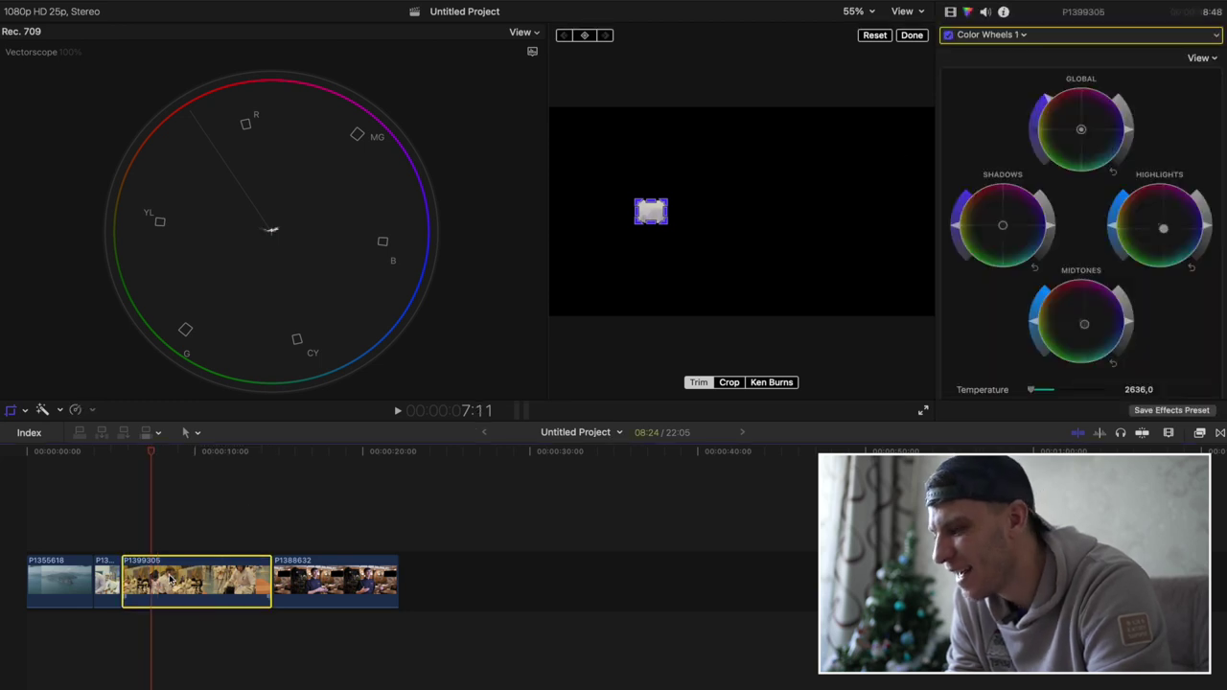
Turn off Crop, lower Global saturation in Color Wheels, and hide the vectorscope
left_click(950, 12)
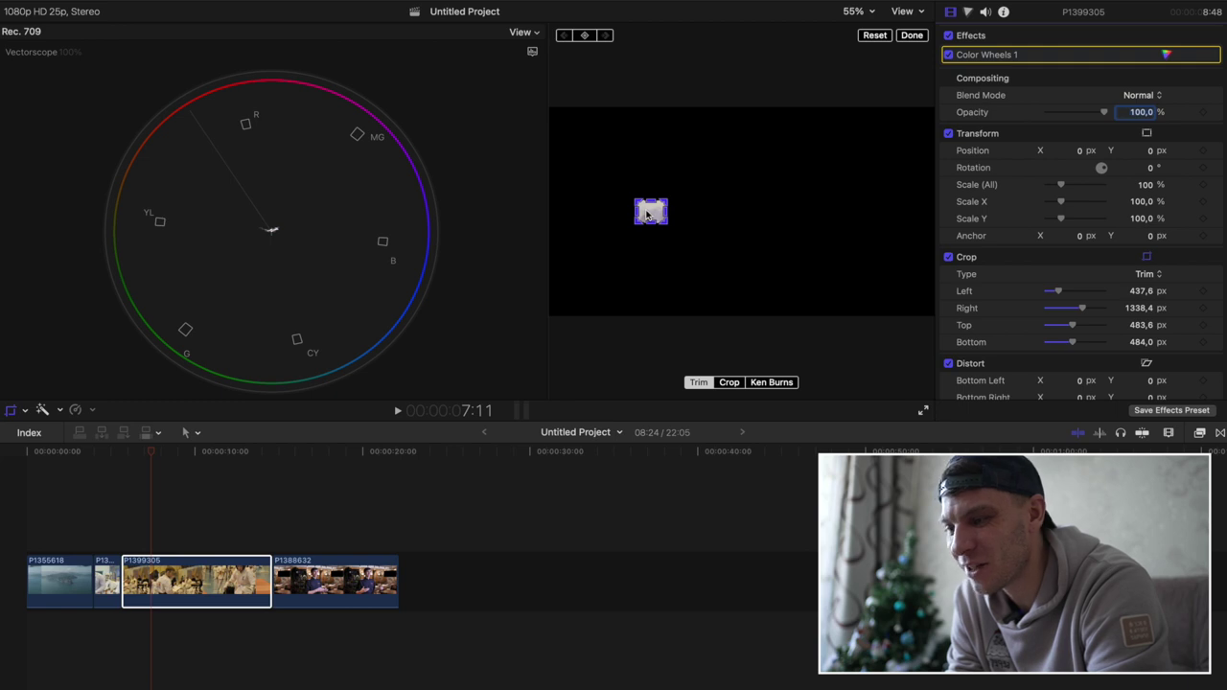
left_click(949, 257)
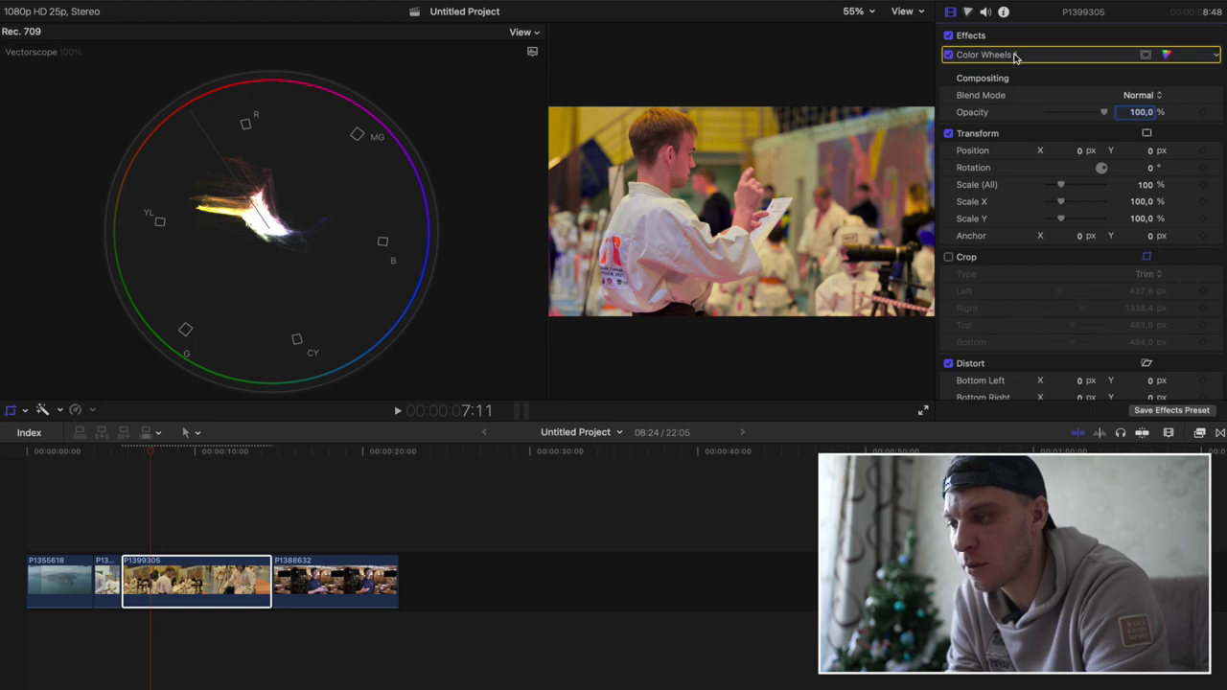
double_click(1015, 56)
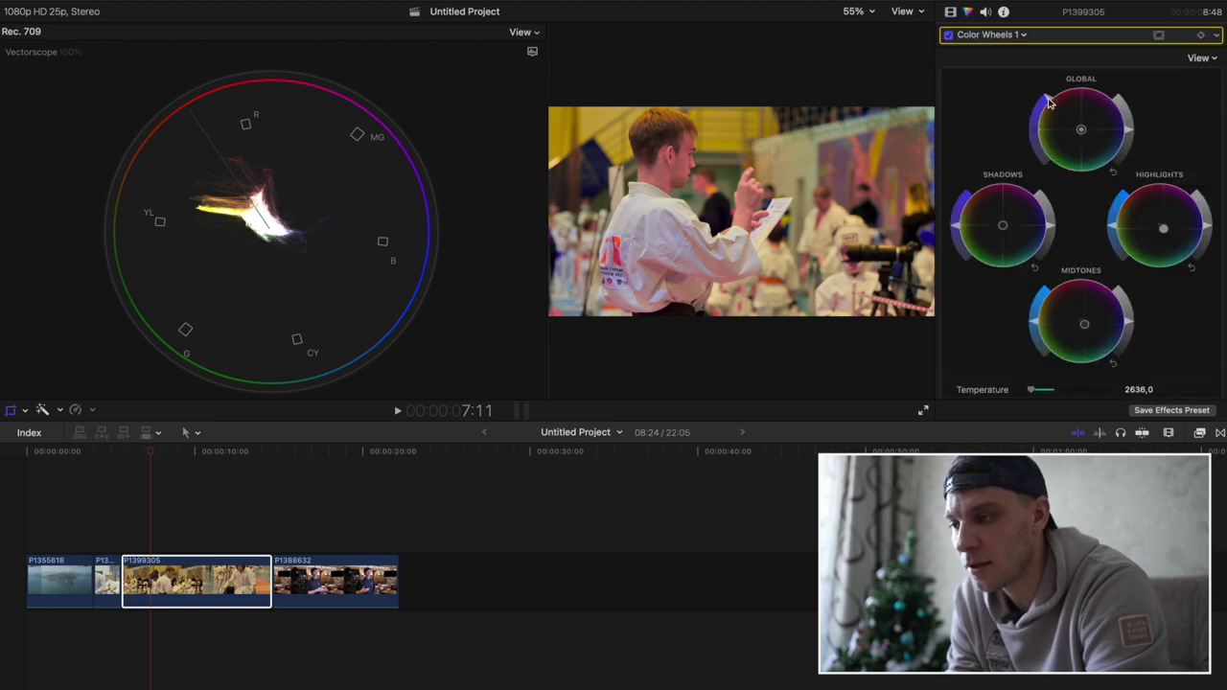
left_click_drag(1049, 101, 1049, 104)
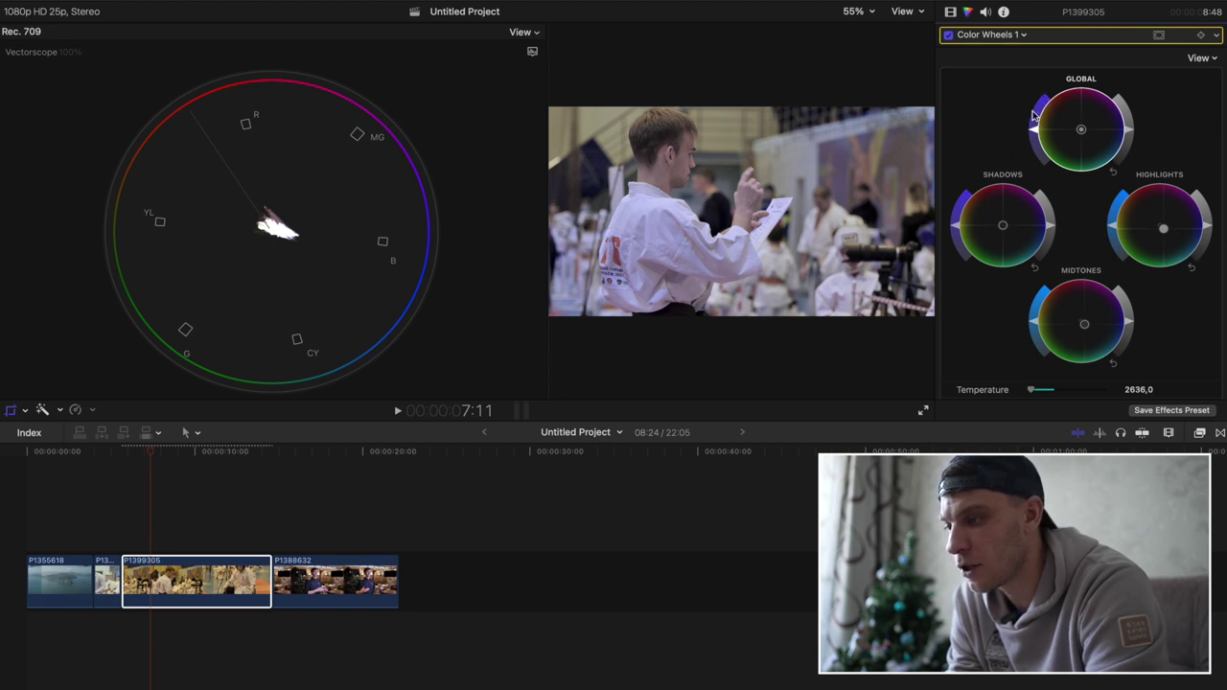
left_click(902, 10)
left_click(921, 45)
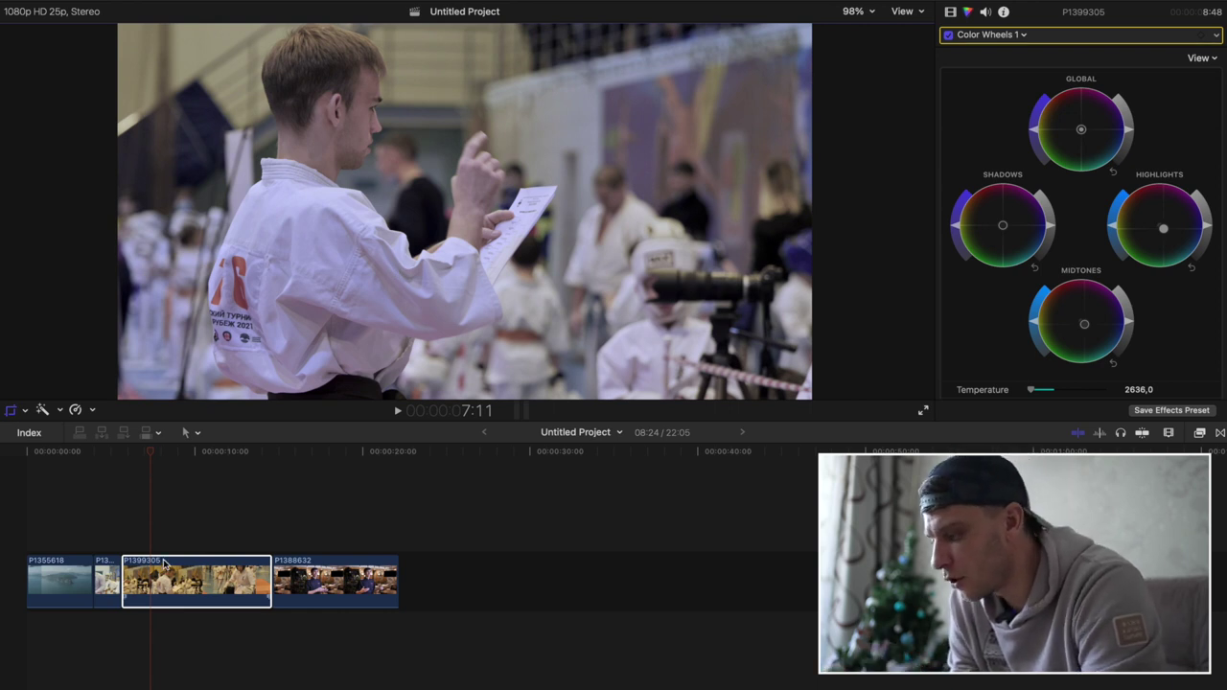
Place a connected copy of P1399305 below the storyline and disable the original
left_click_drag(166, 578, 164, 638)
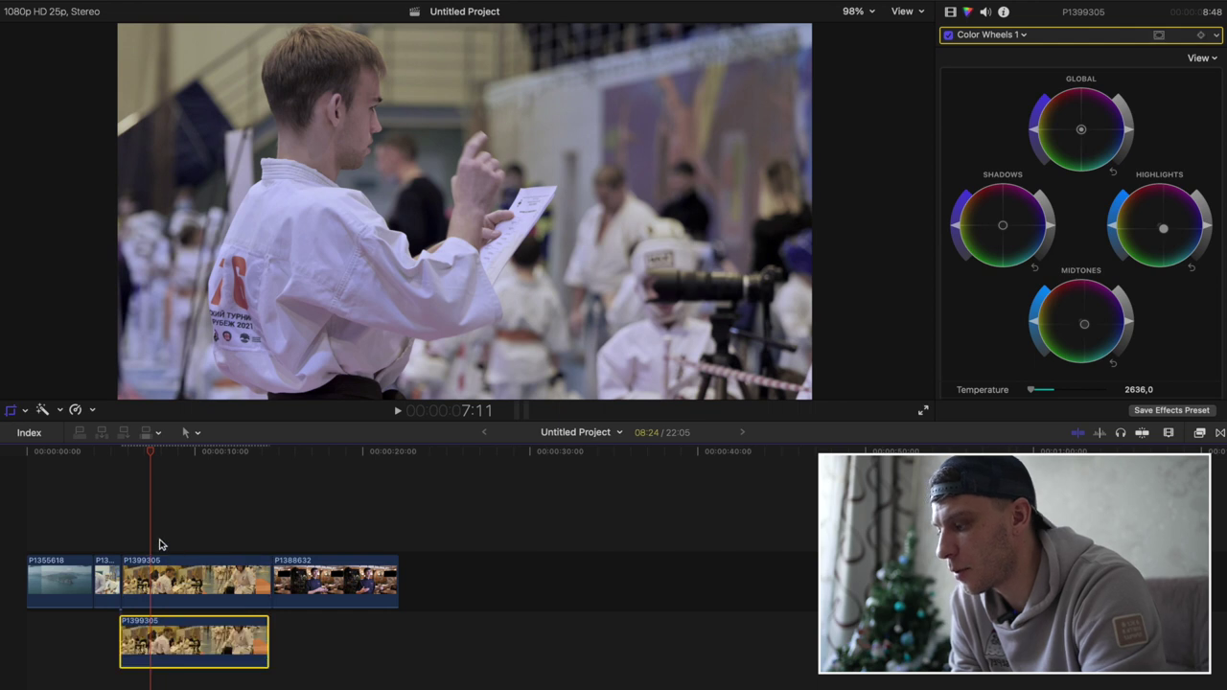
left_click(158, 649)
left_click(160, 591)
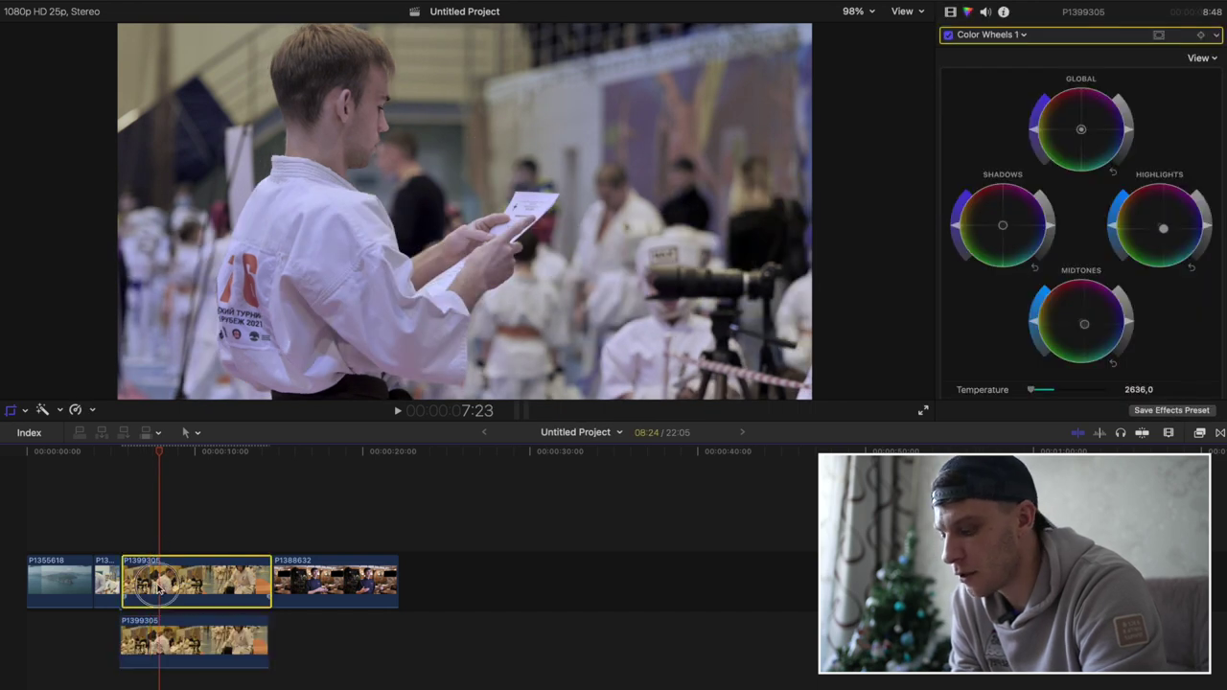
key("v")
Apply automatic Balance Color to the connected copy from the Enhancements menu
left_click(163, 633)
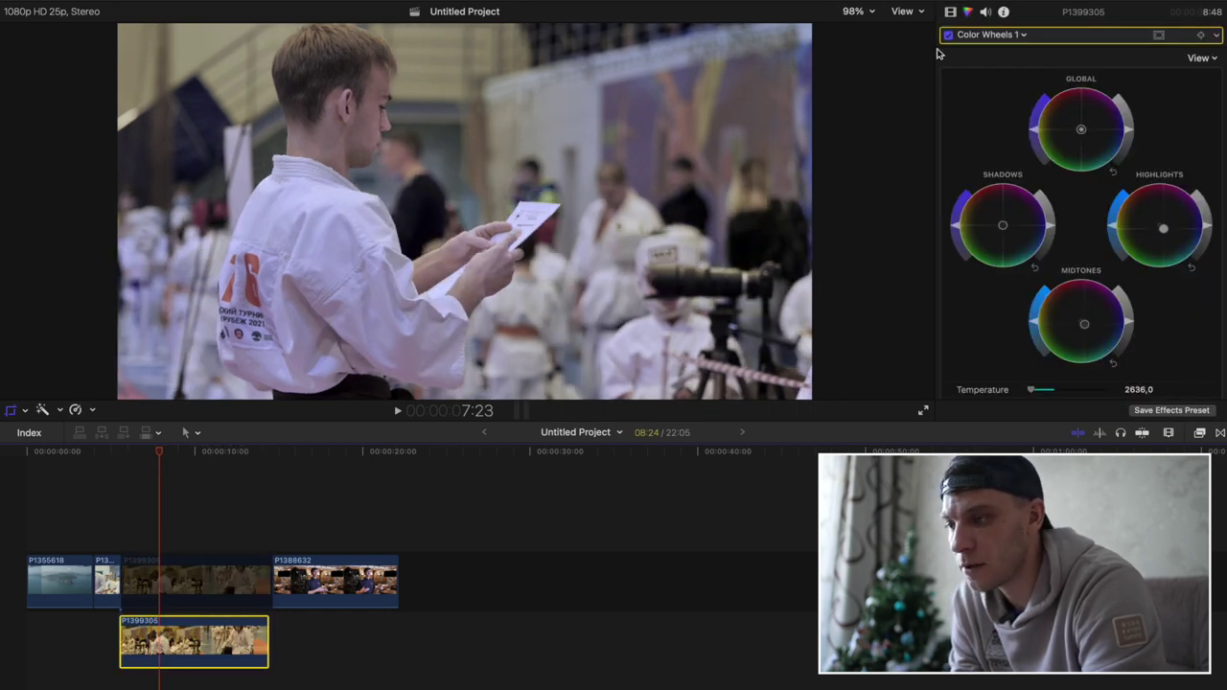
left_click(950, 13)
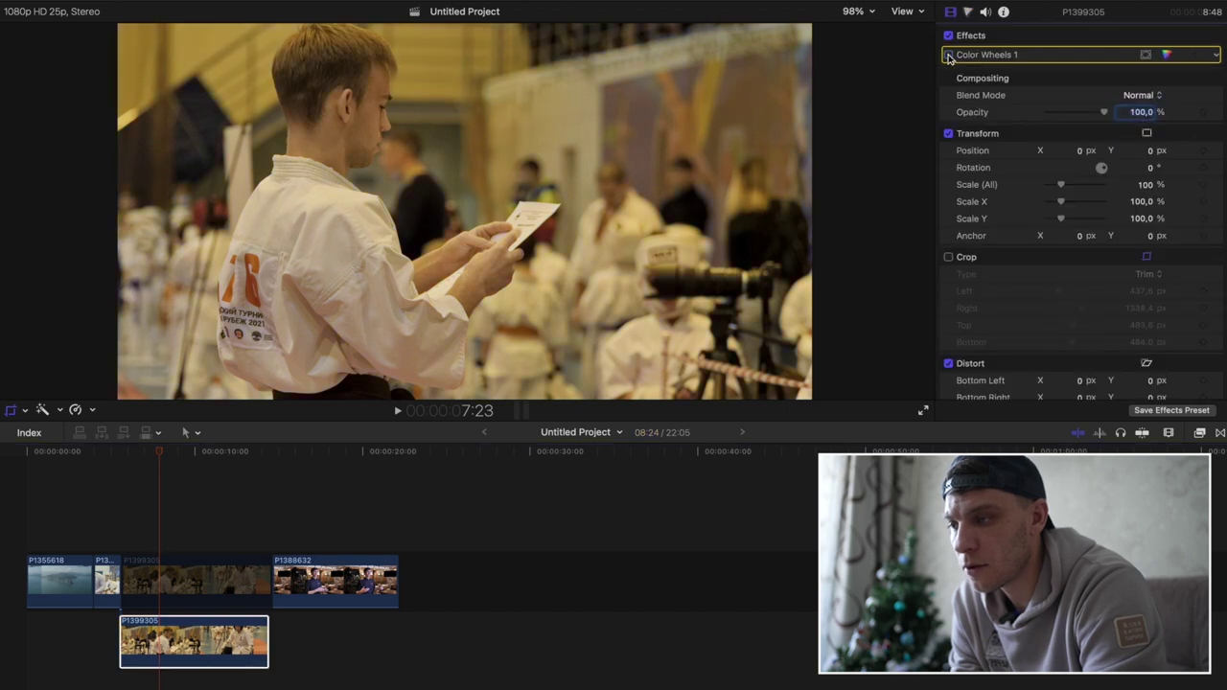
left_click(40, 412)
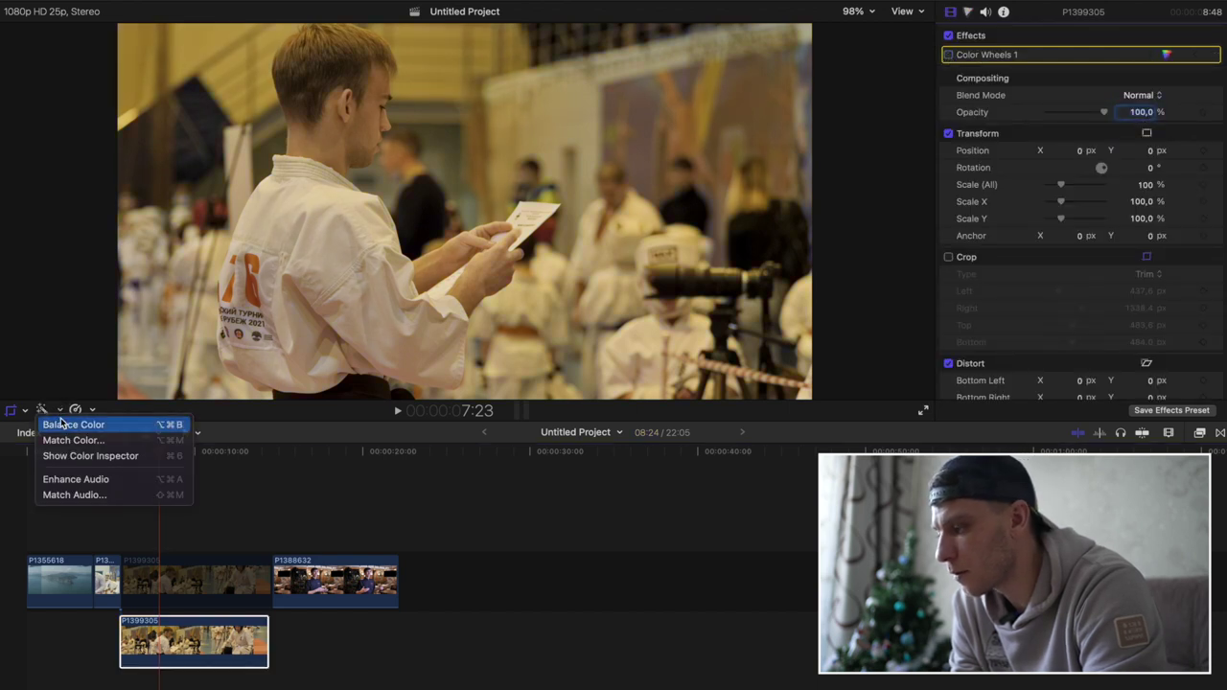
left_click(58, 425)
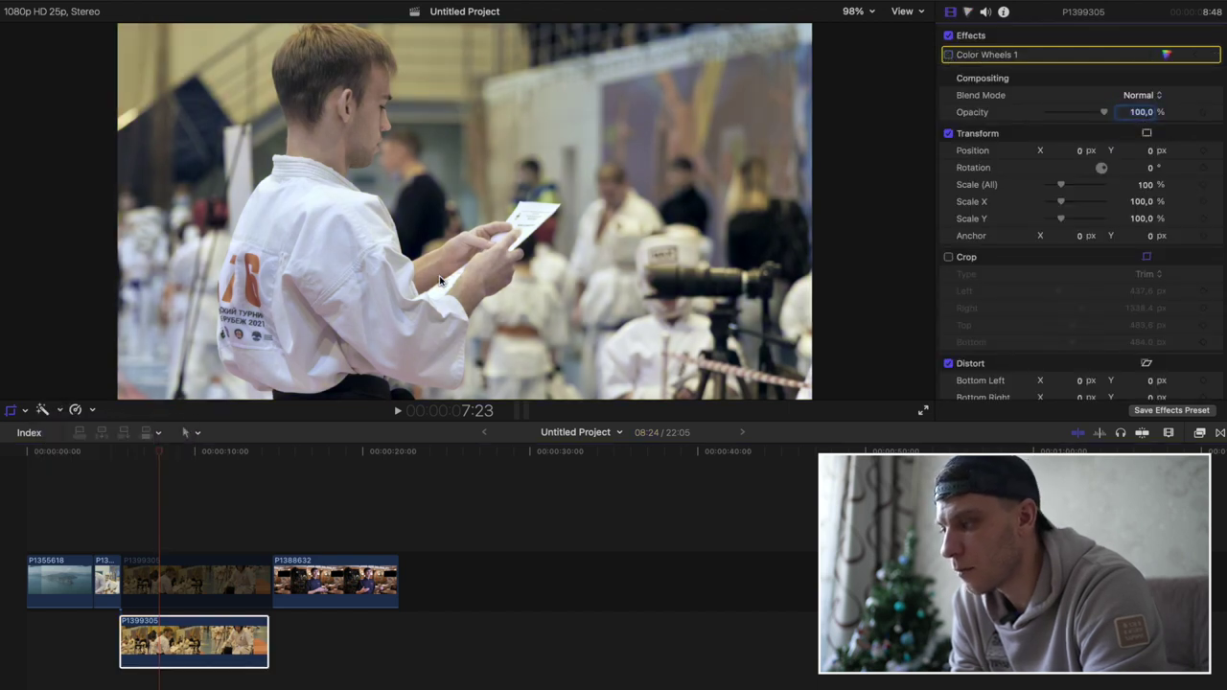
Reset the original clip's Crop values to zero and adjust its right-side crop
left_click(163, 583)
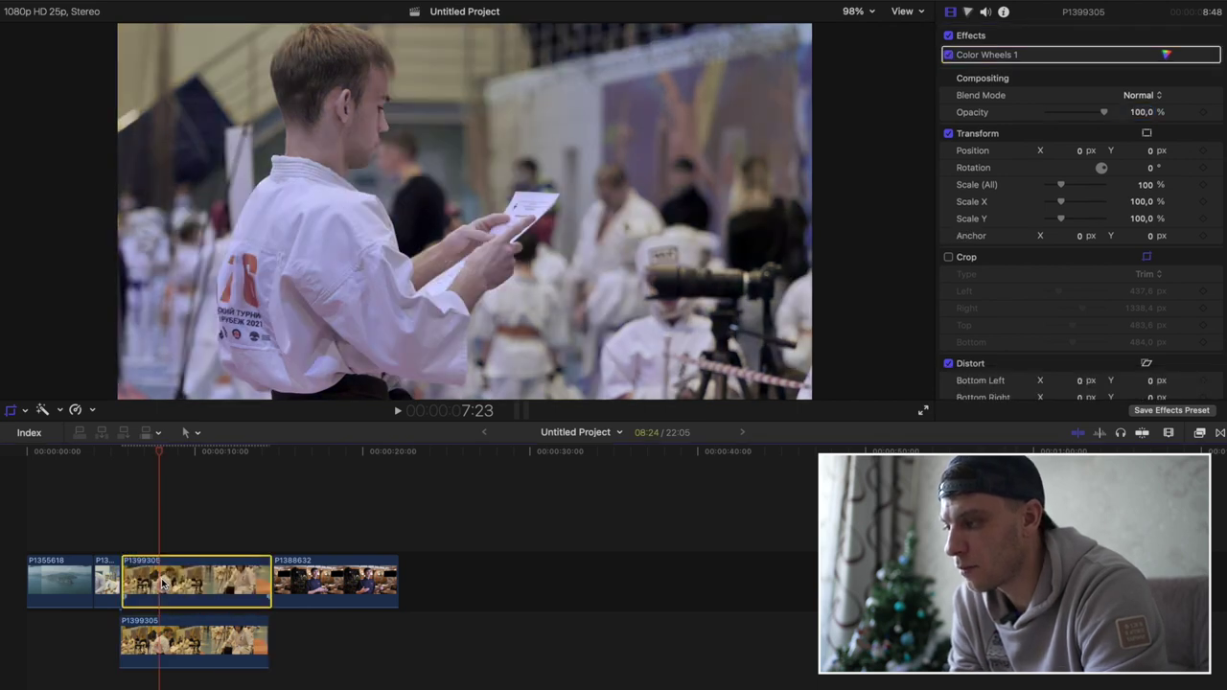
left_click(168, 573)
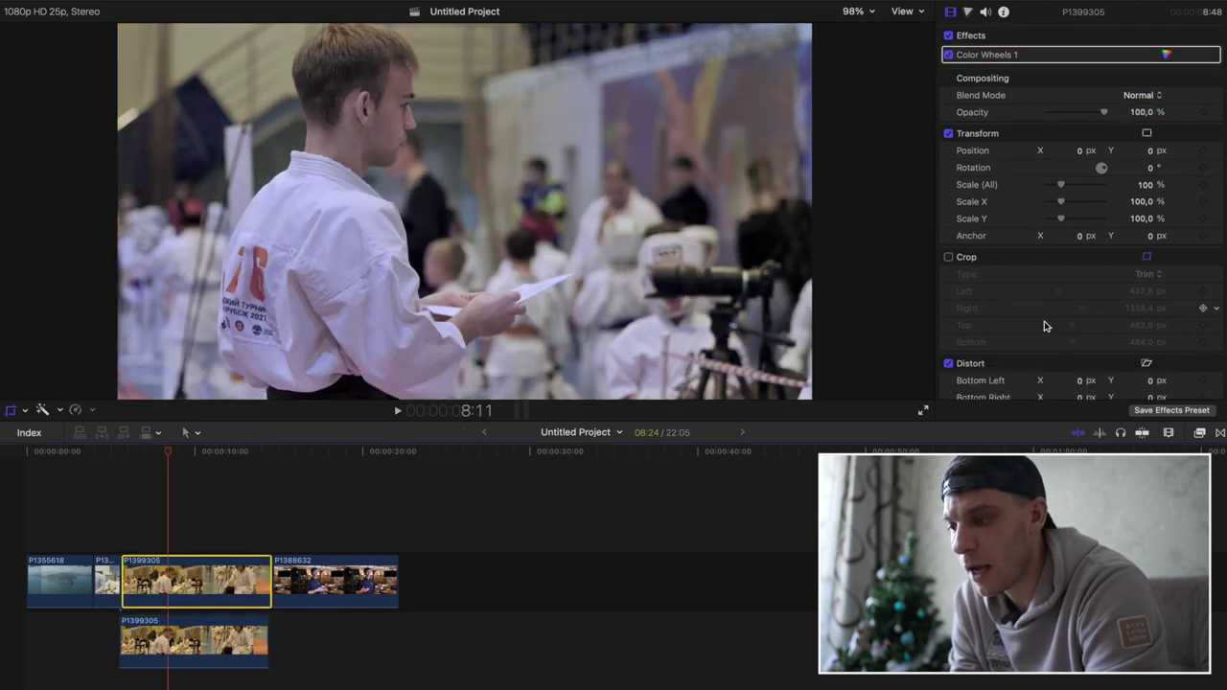
key("shift+c")
left_click(1215, 260)
left_click(1217, 274)
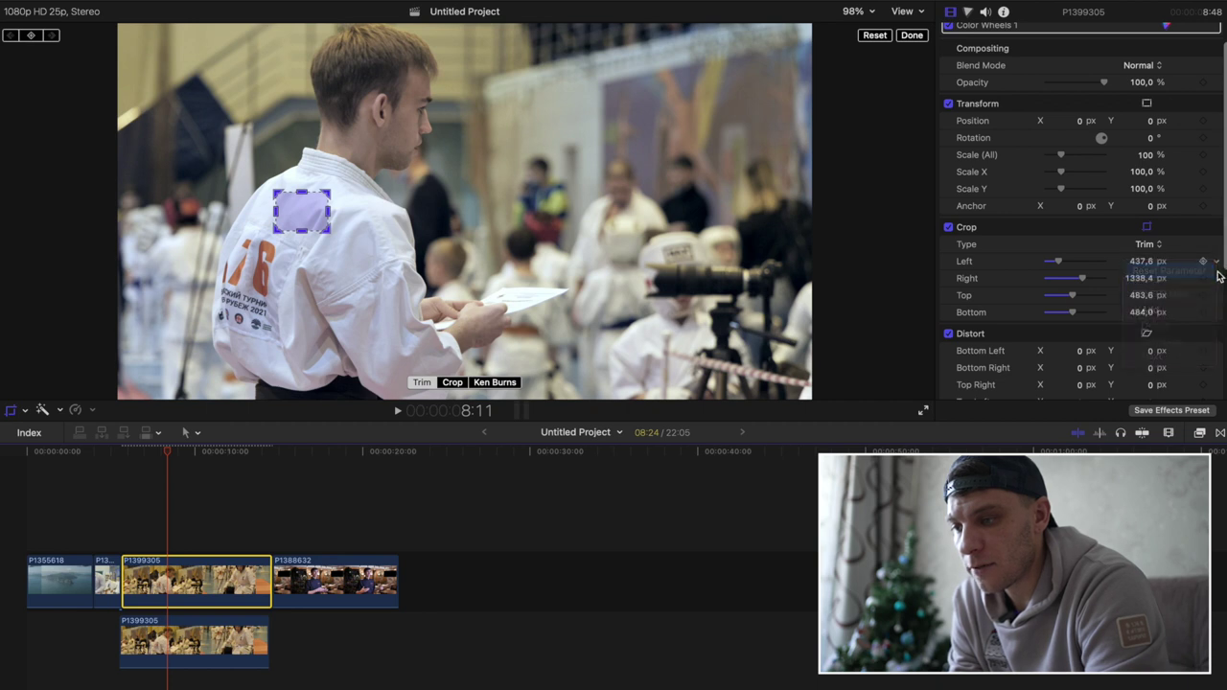
left_click(1160, 281)
left_click_drag(1046, 278, 1075, 285)
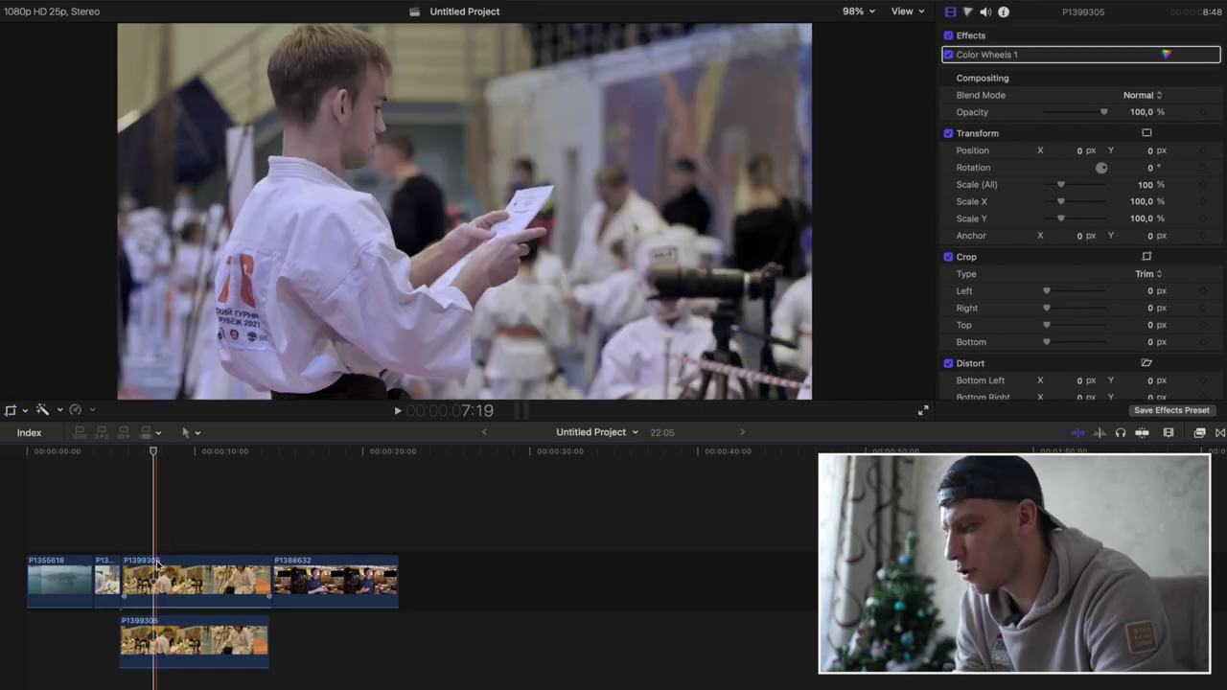
Select clip P1399421, enable Balance Color and switch its Method to White Balance
left_click(102, 535)
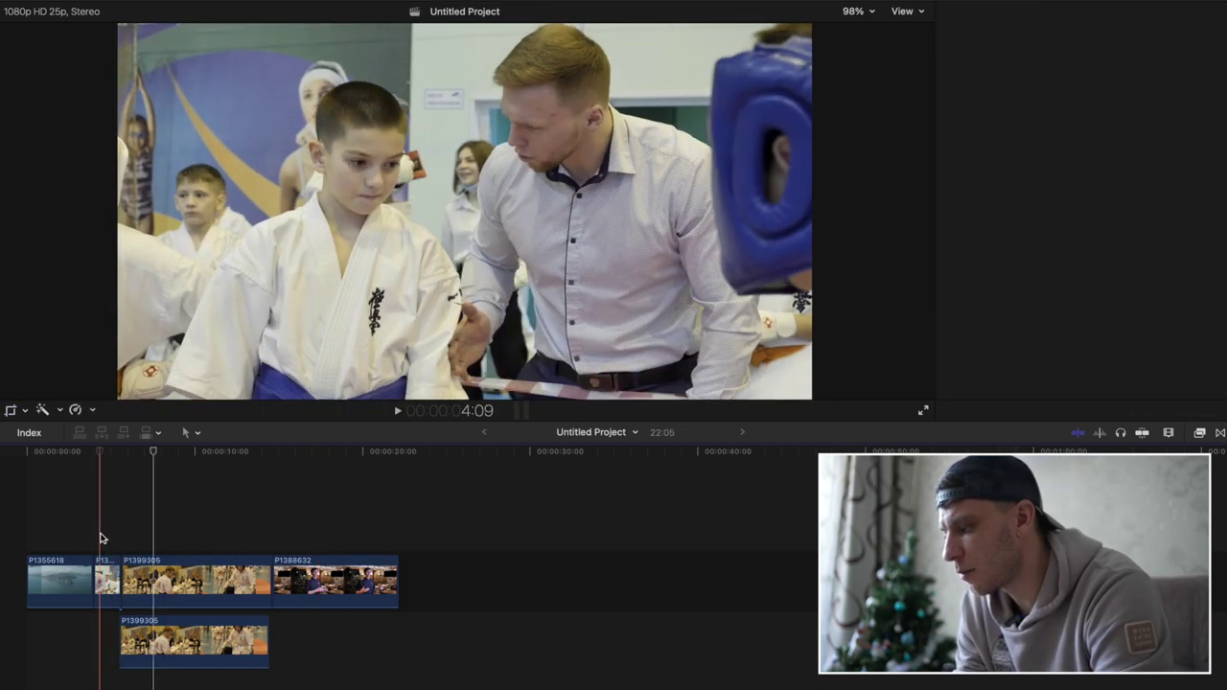
left_click(105, 567)
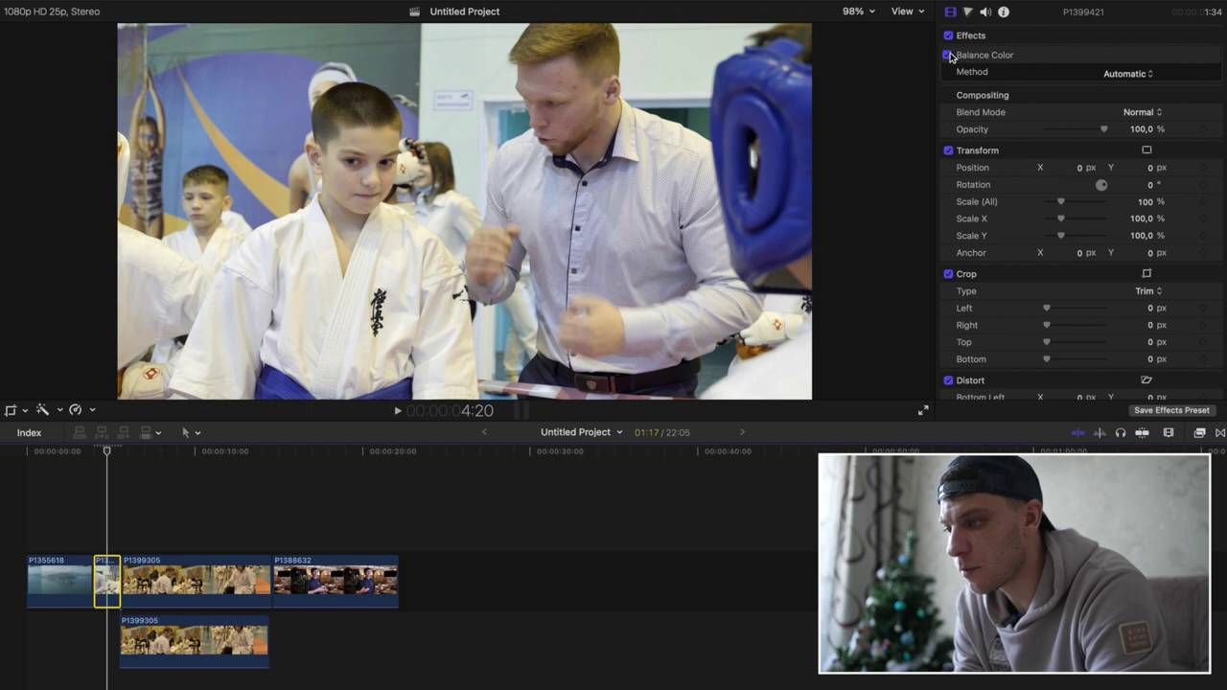
left_click(948, 56)
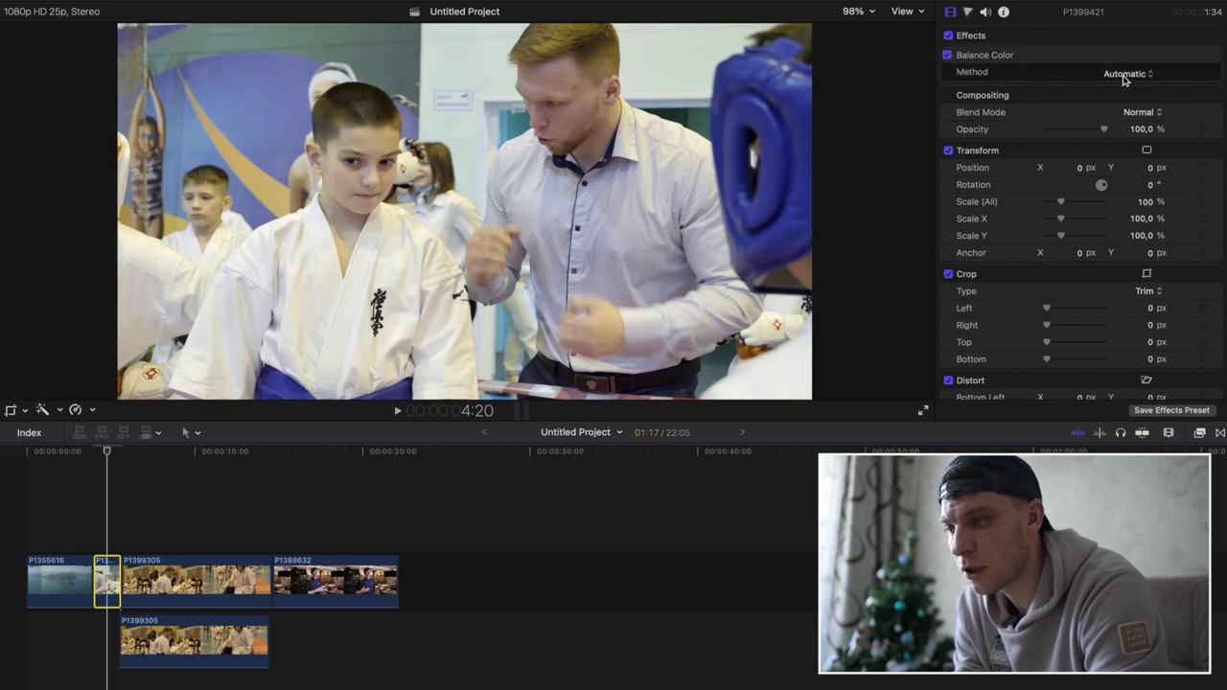
left_click(1127, 75)
left_click(1141, 90)
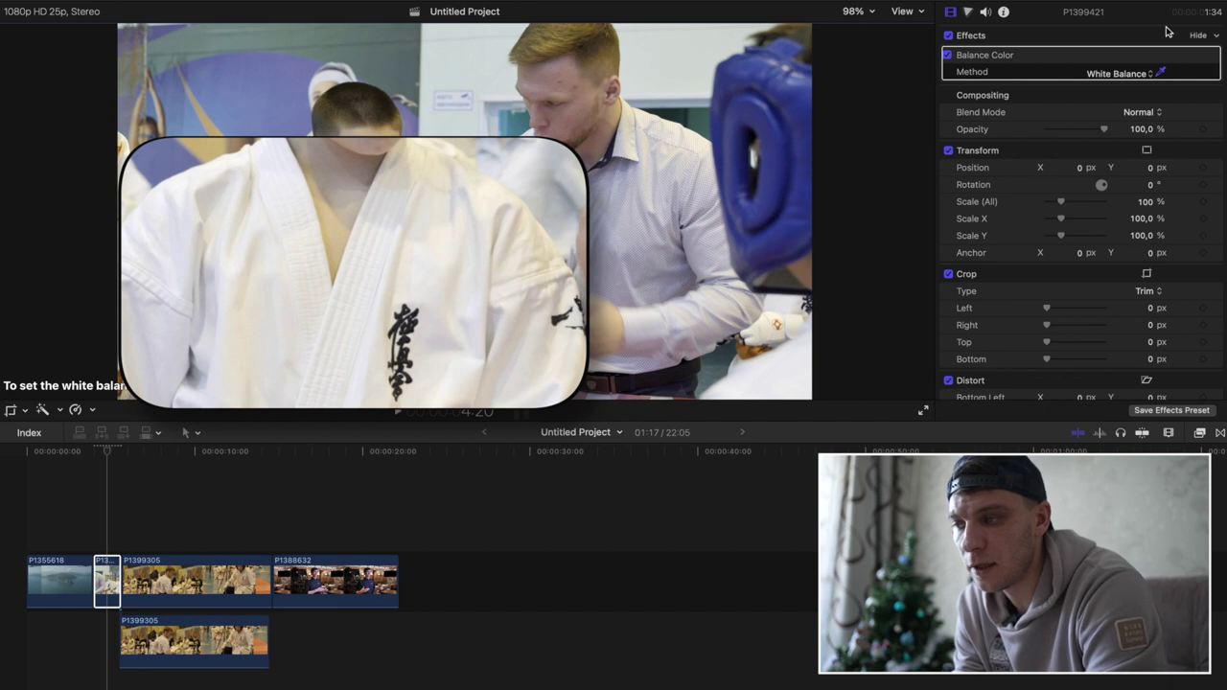
left_click(1024, 56)
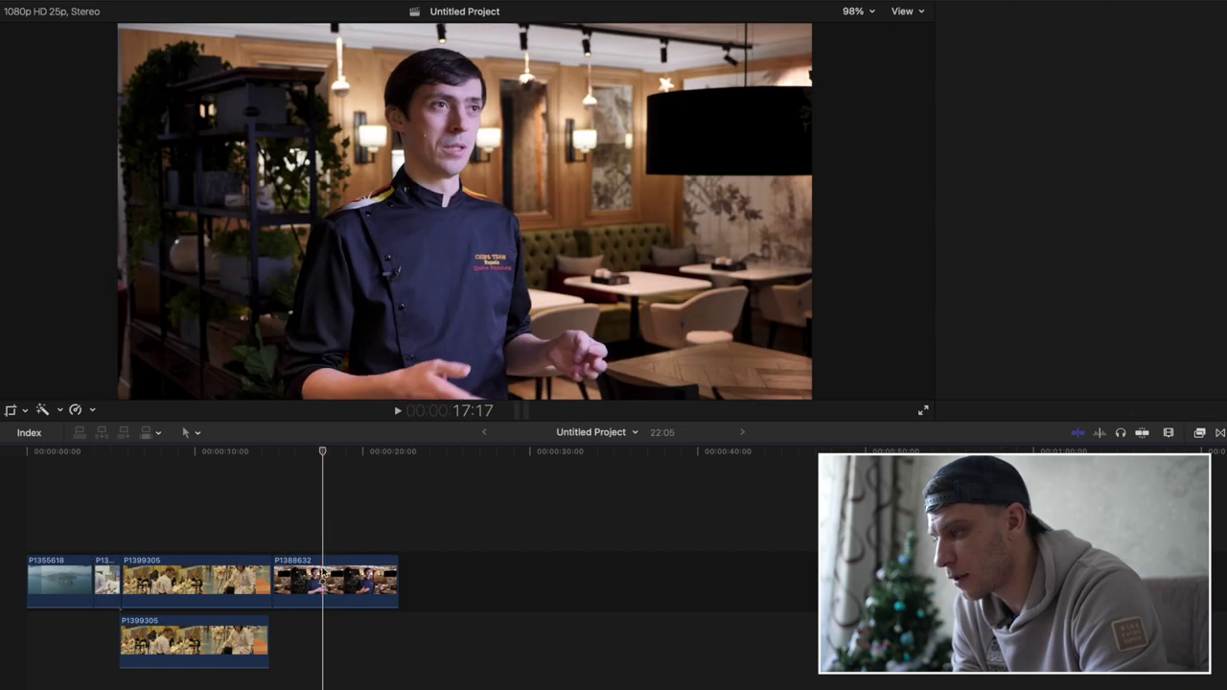
Apply Balance Color to clip P1388632 in White Balance mode, sampling a white area of the frame
left_click(324, 572)
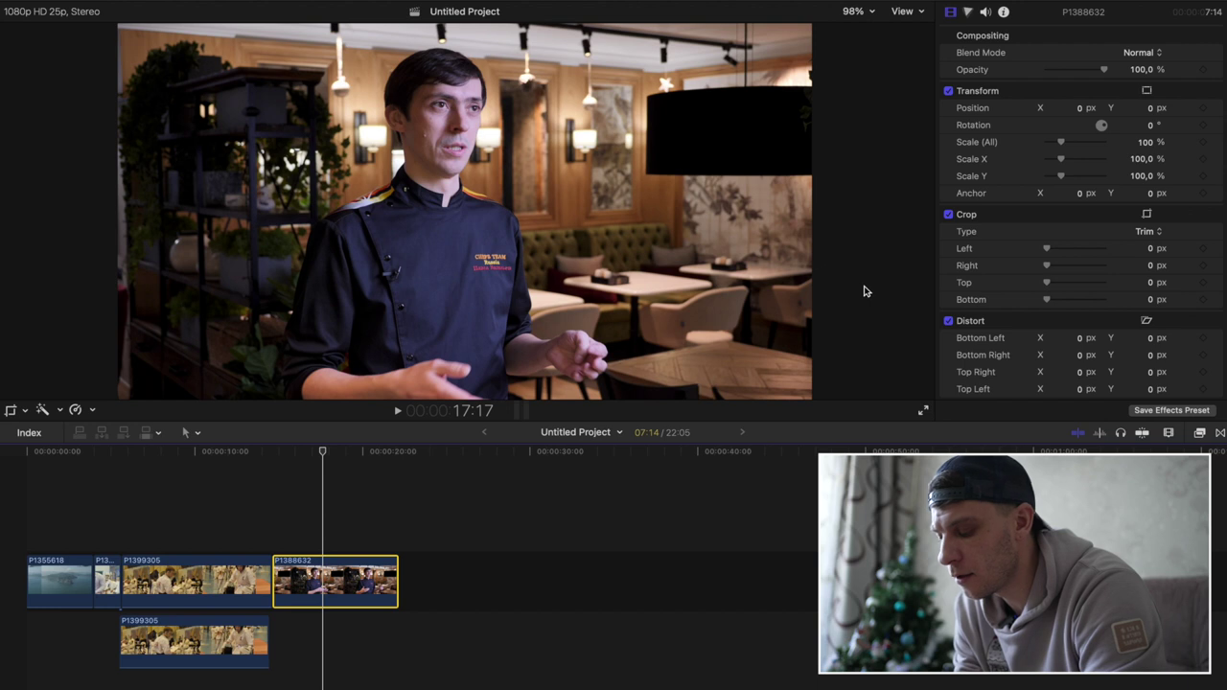
key("alt+super+b")
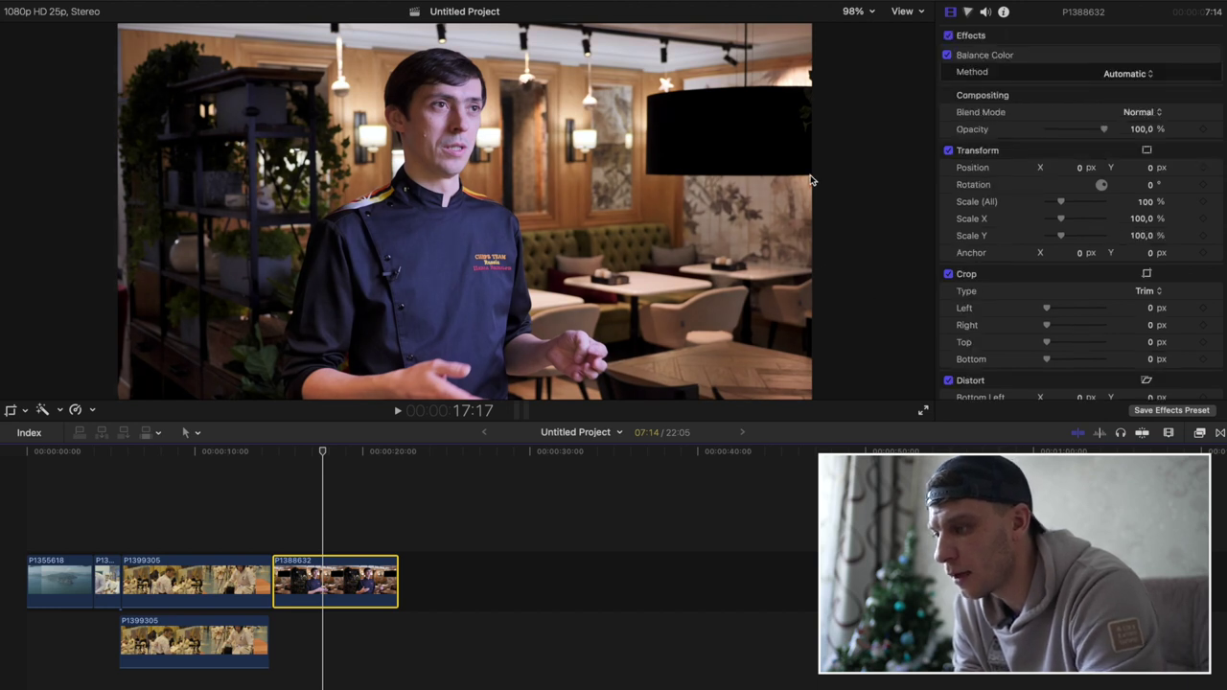
left_click(1142, 79)
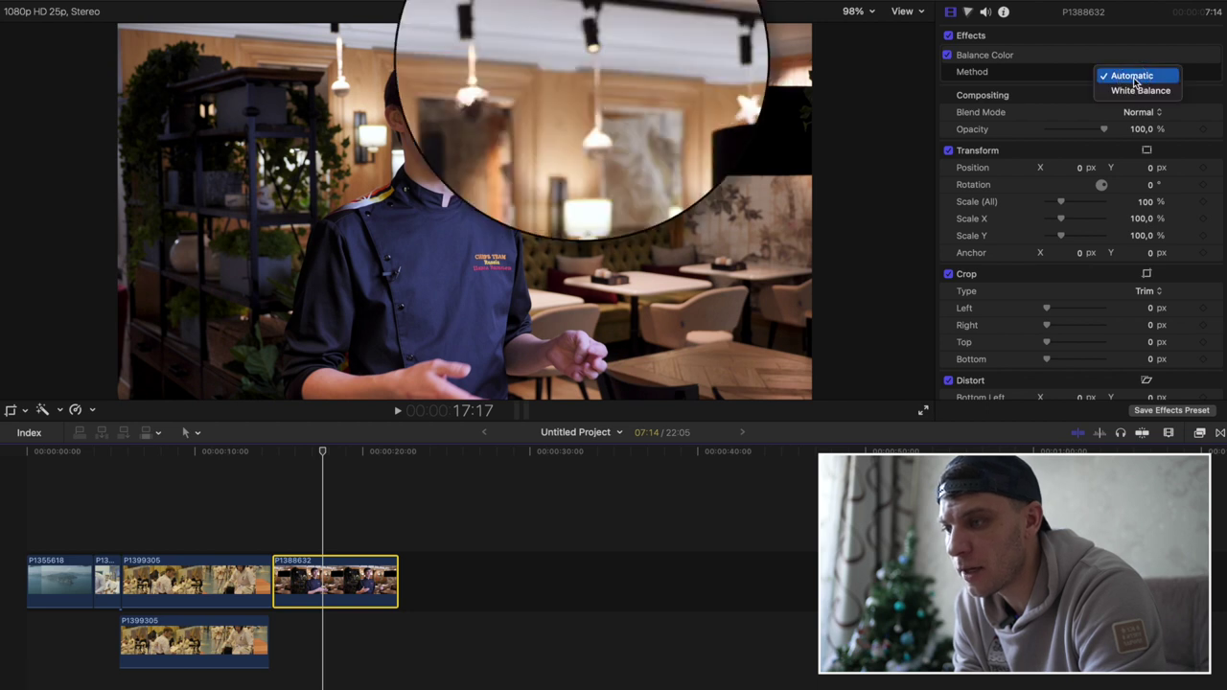
left_click(1131, 90)
left_click(649, 34)
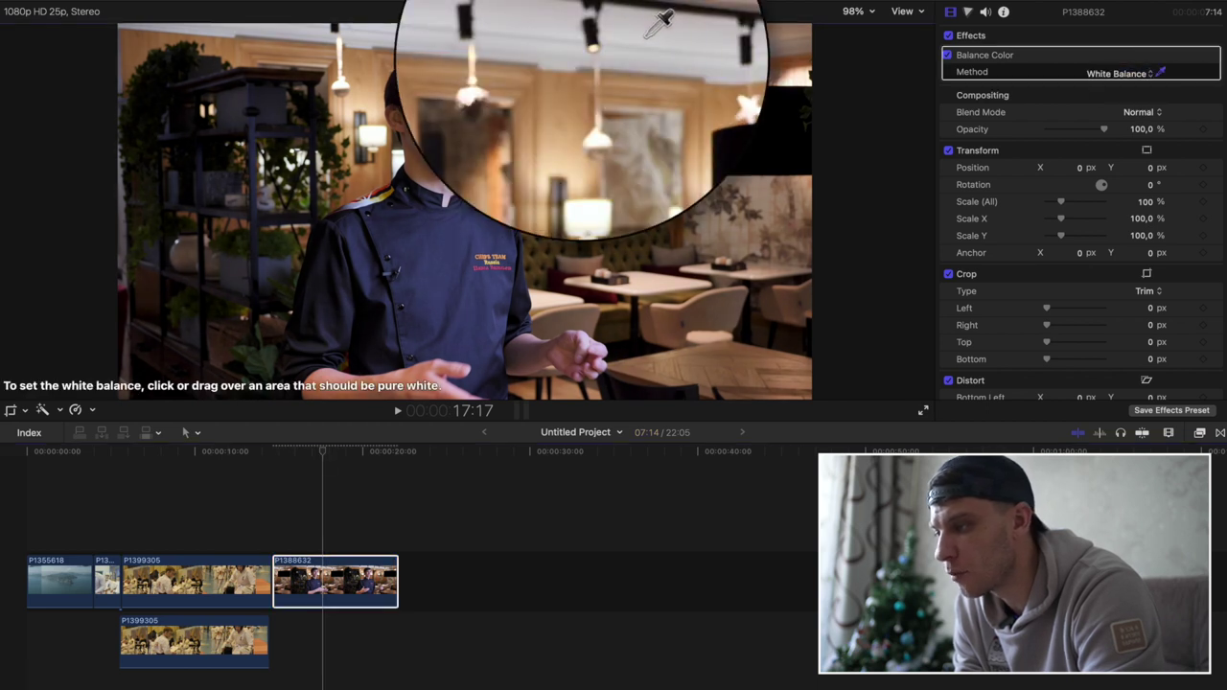
left_click(482, 113)
scroll(1042, 91, "down", 2)
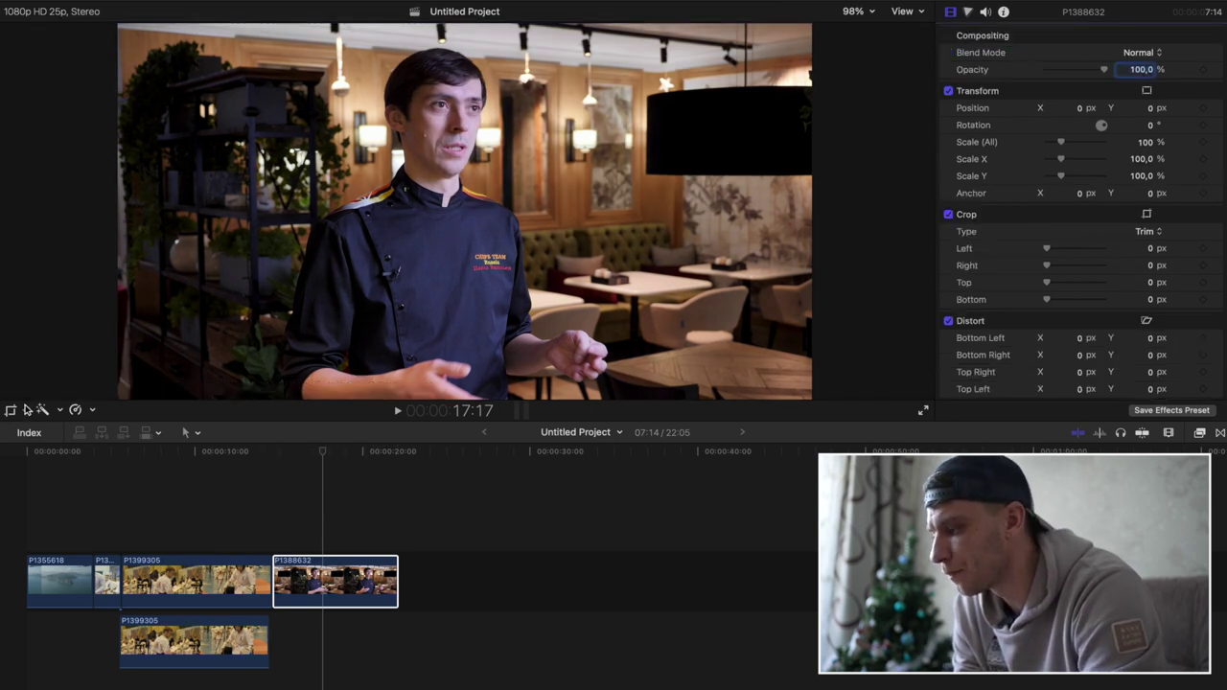
left_click(26, 406)
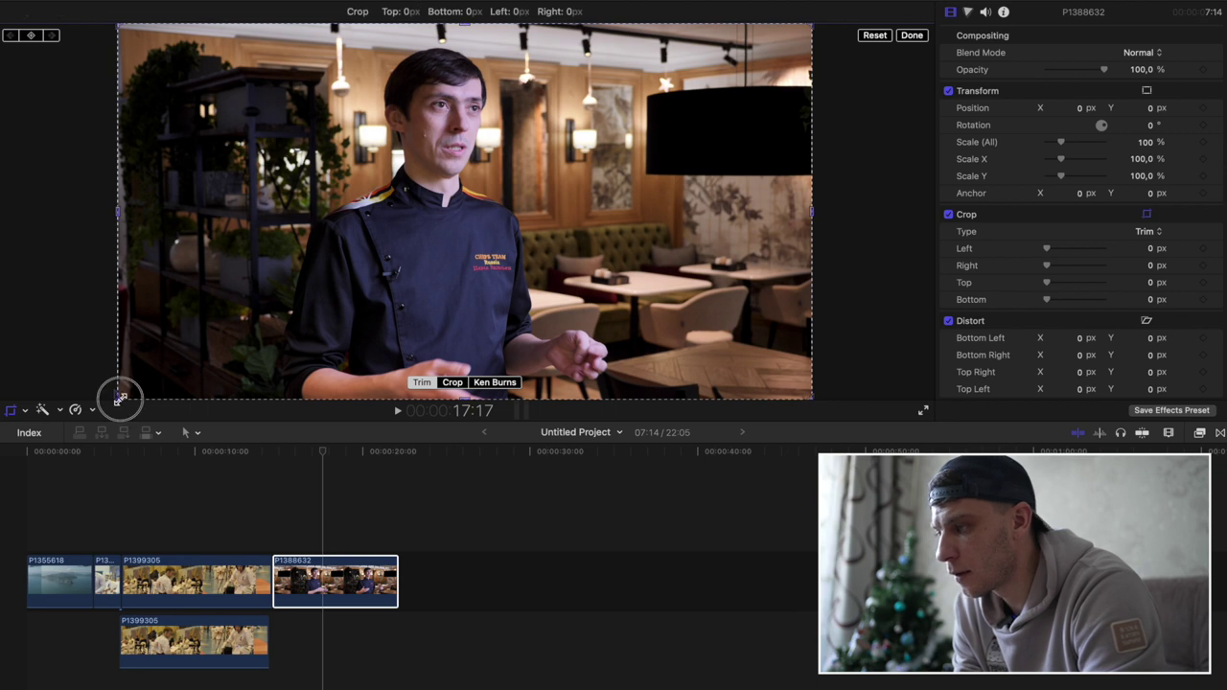
Crop the clip down to a small top strip and add a Color Wheels correction
left_click_drag(120, 399, 527, 50)
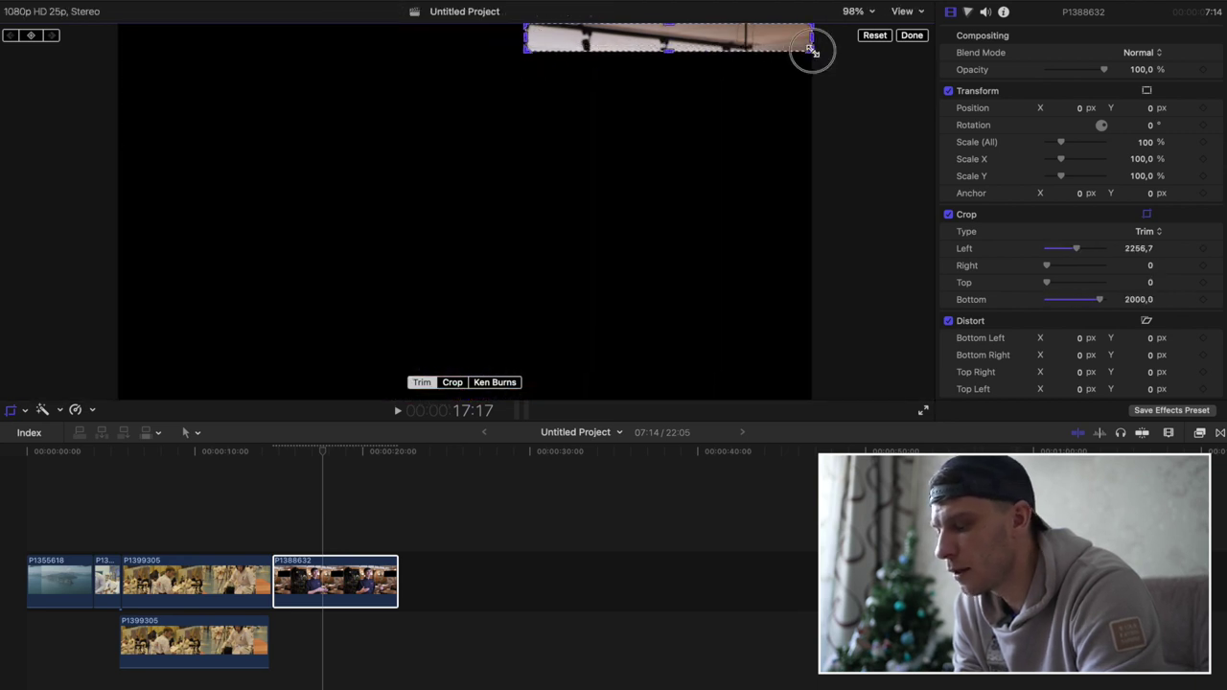
left_click_drag(811, 50, 551, 50)
left_click(968, 11)
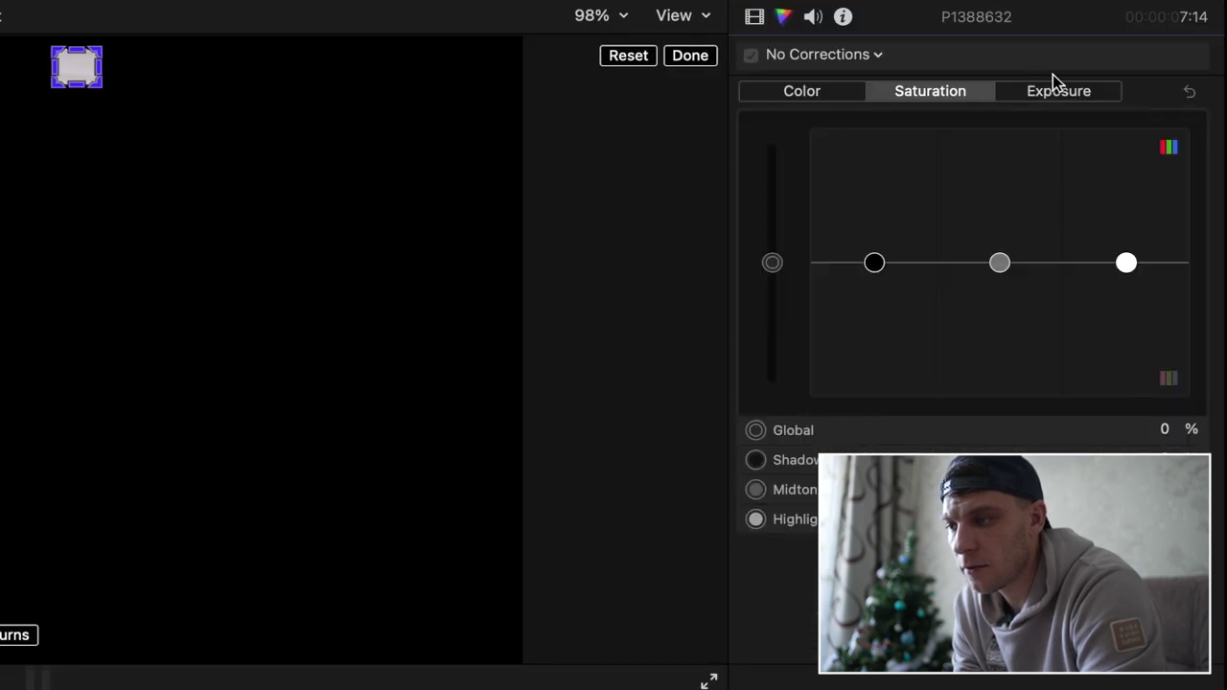
left_click(874, 58)
left_click(879, 131)
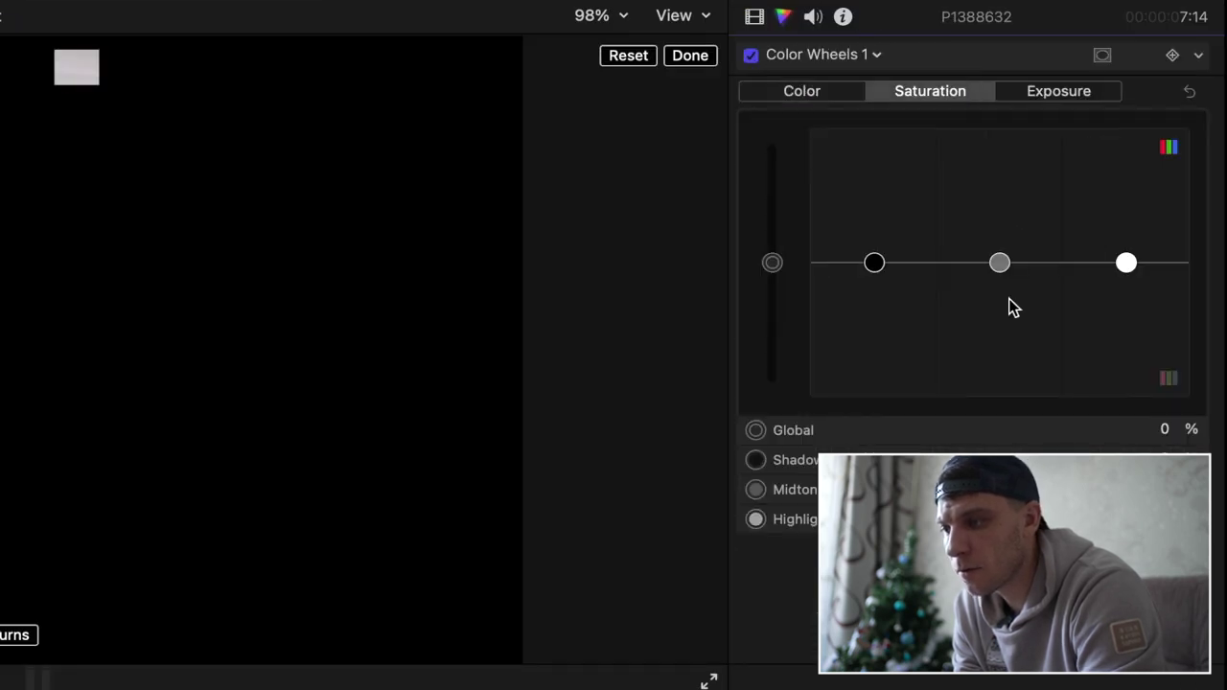
scroll(1064, 316, "down", 2)
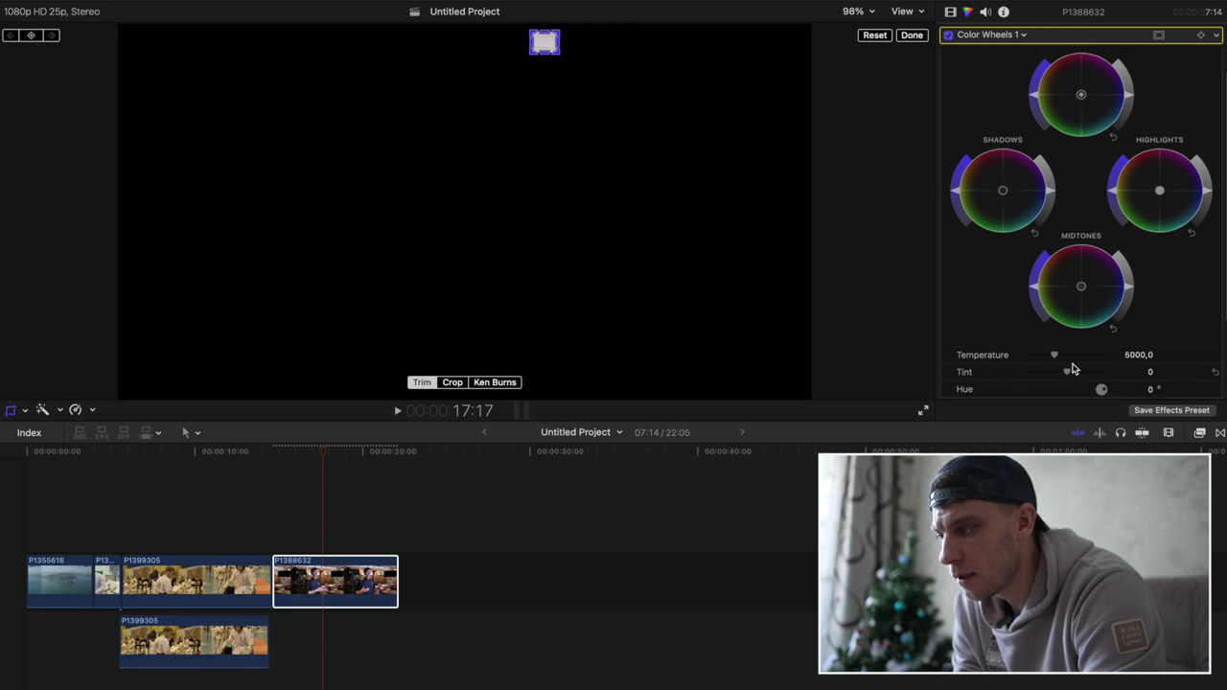
With video scopes shown, set Temperature 5095 and Tint -4 and nudge the Highlights wheel
left_click(916, 12)
left_click(938, 44)
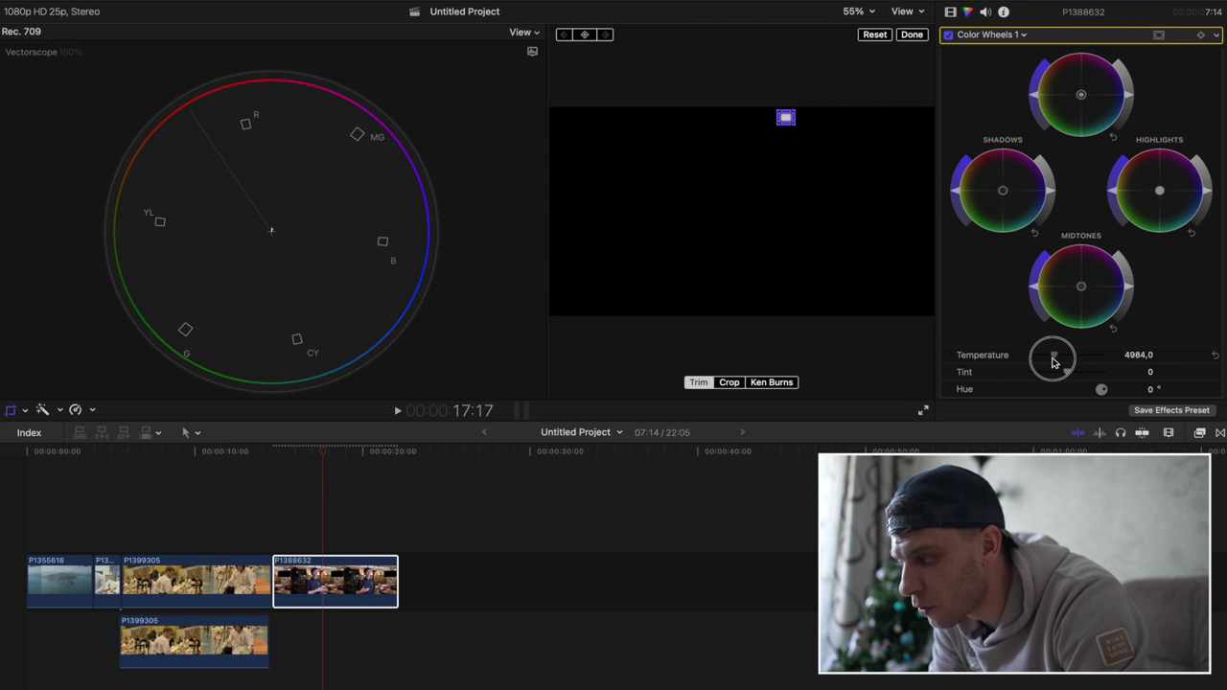
left_click_drag(1054, 356, 1061, 377)
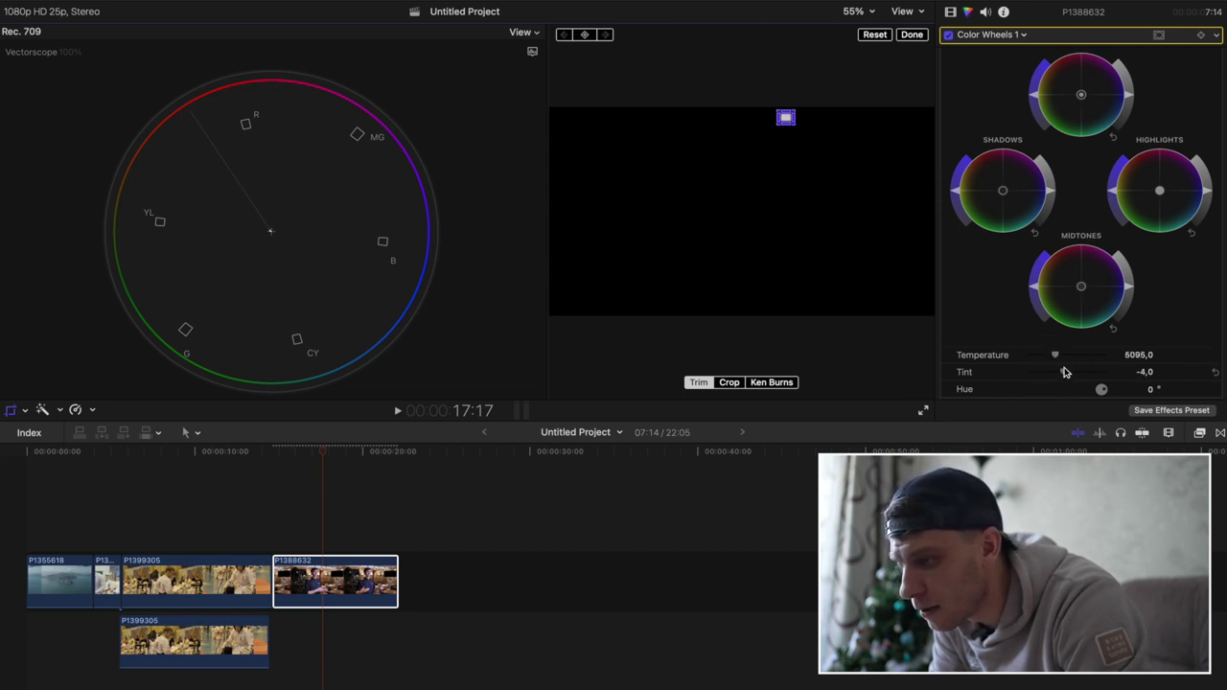
left_click_drag(1162, 194, 1166, 196)
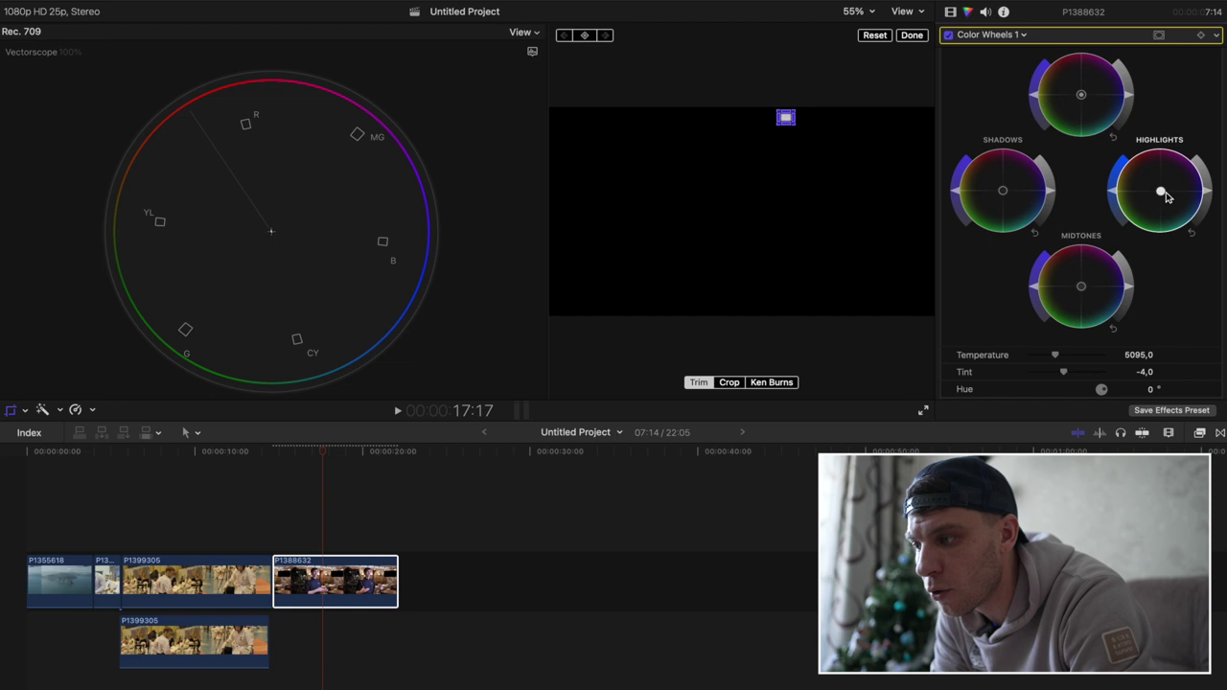
left_click(905, 11)
left_click(942, 44)
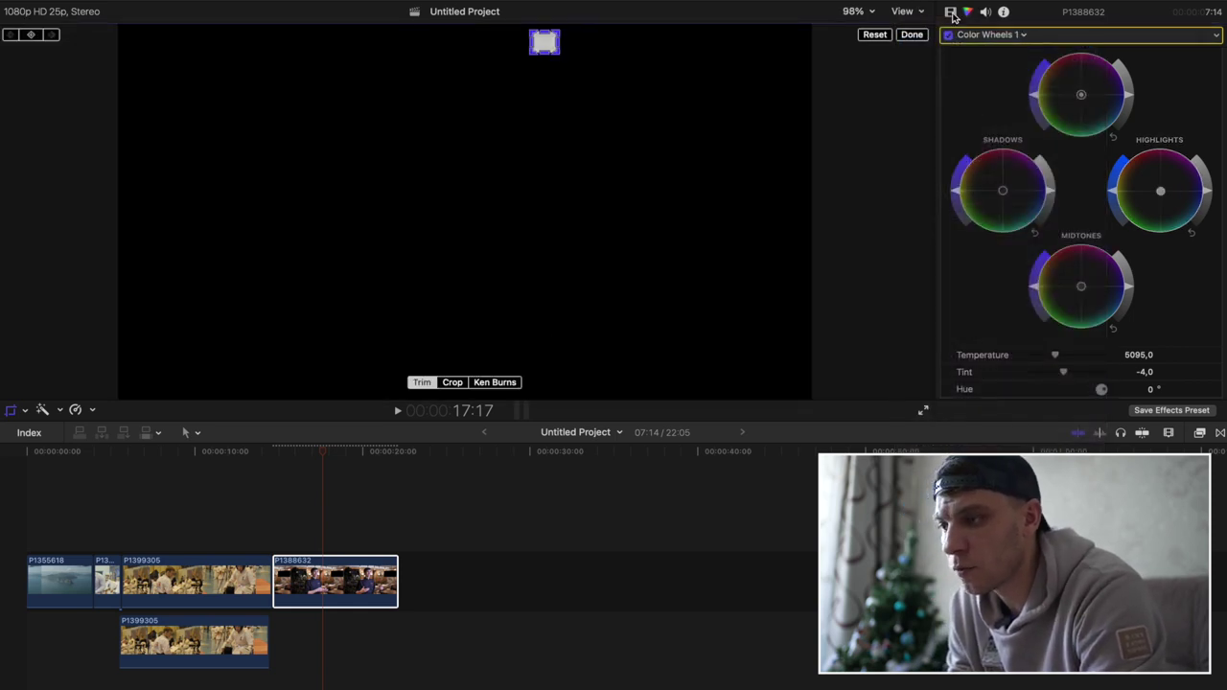
left_click(950, 11)
Uncheck Crop in the Video inspector and move the playhead onto clip P1388632
scroll(972, 318, "down", 1)
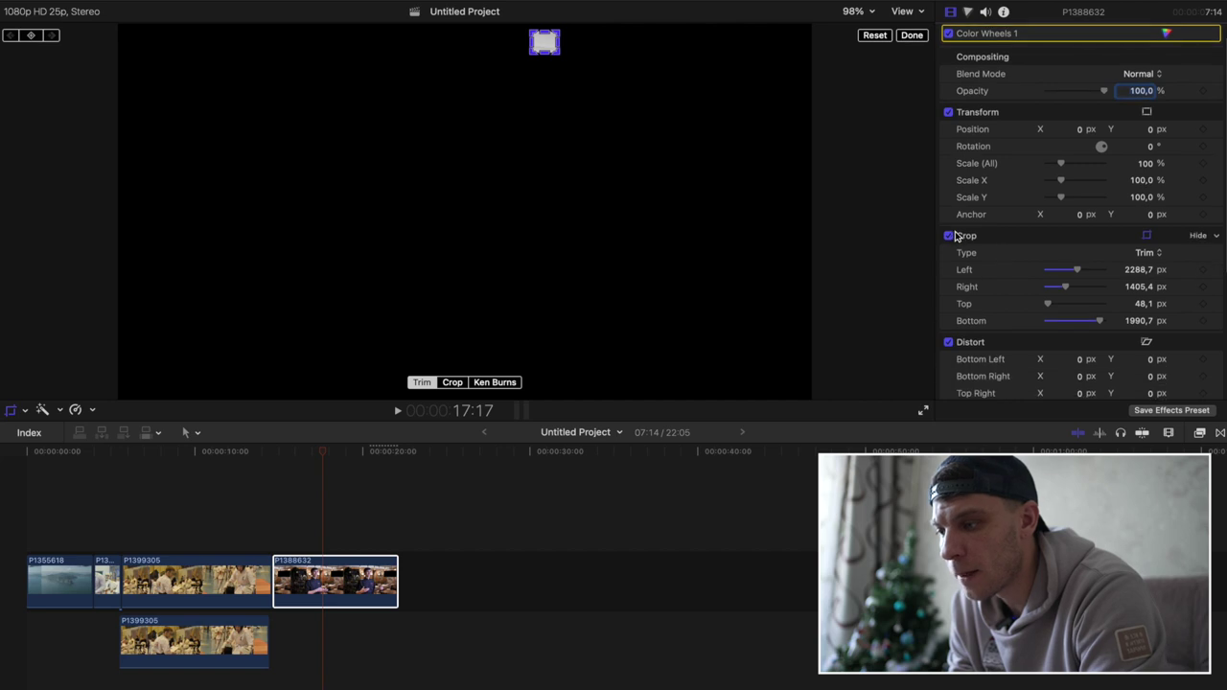
left_click(948, 236)
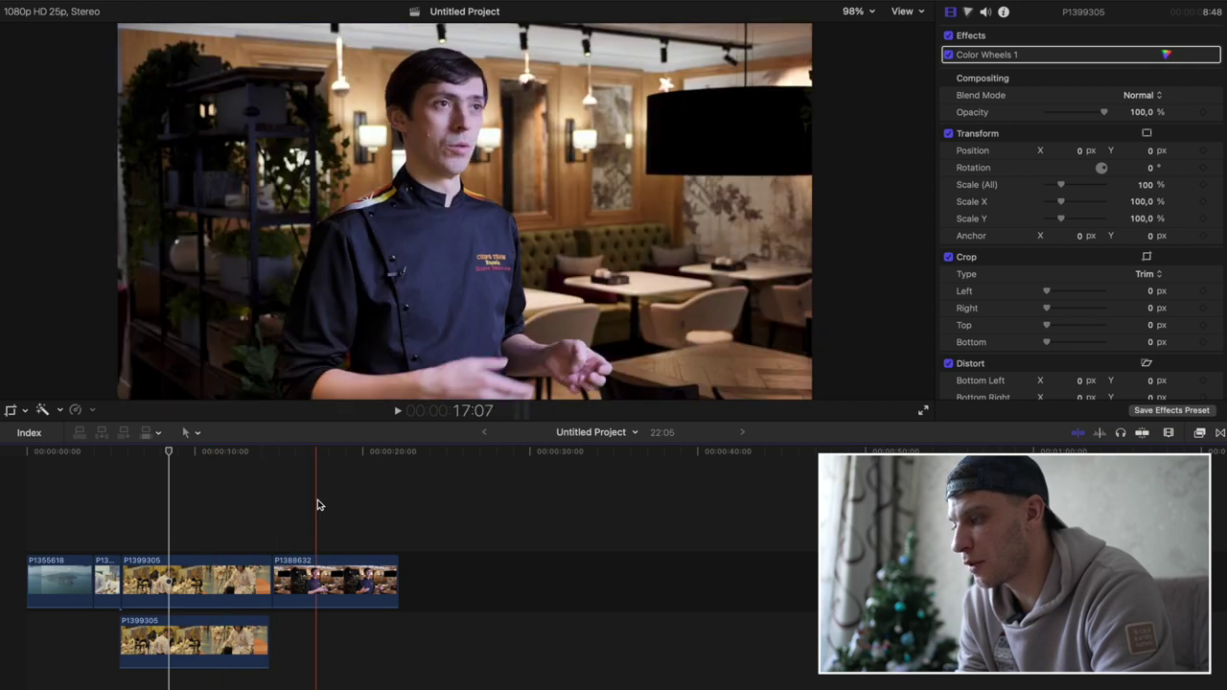
left_click(317, 502)
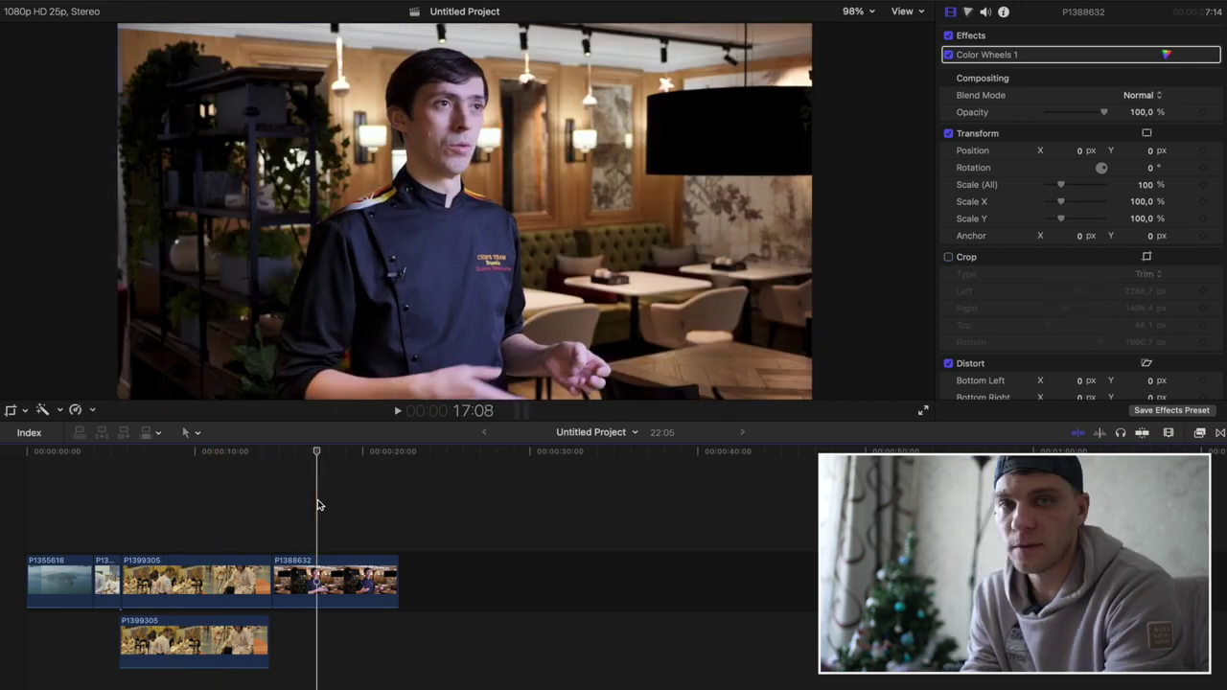
Show a Luma waveform beside the enlarged viewer and darken the Color Wheels highlights slightly
left_click(318, 580)
key("super+7")
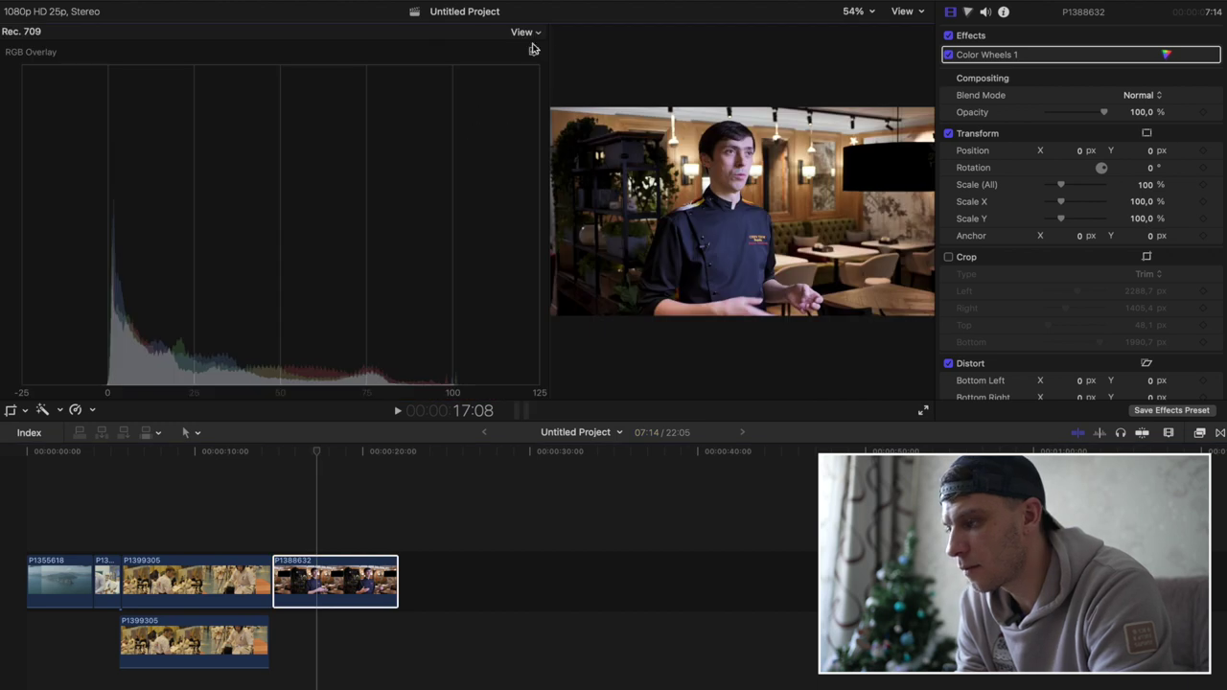
left_click(528, 32)
left_click(566, 104)
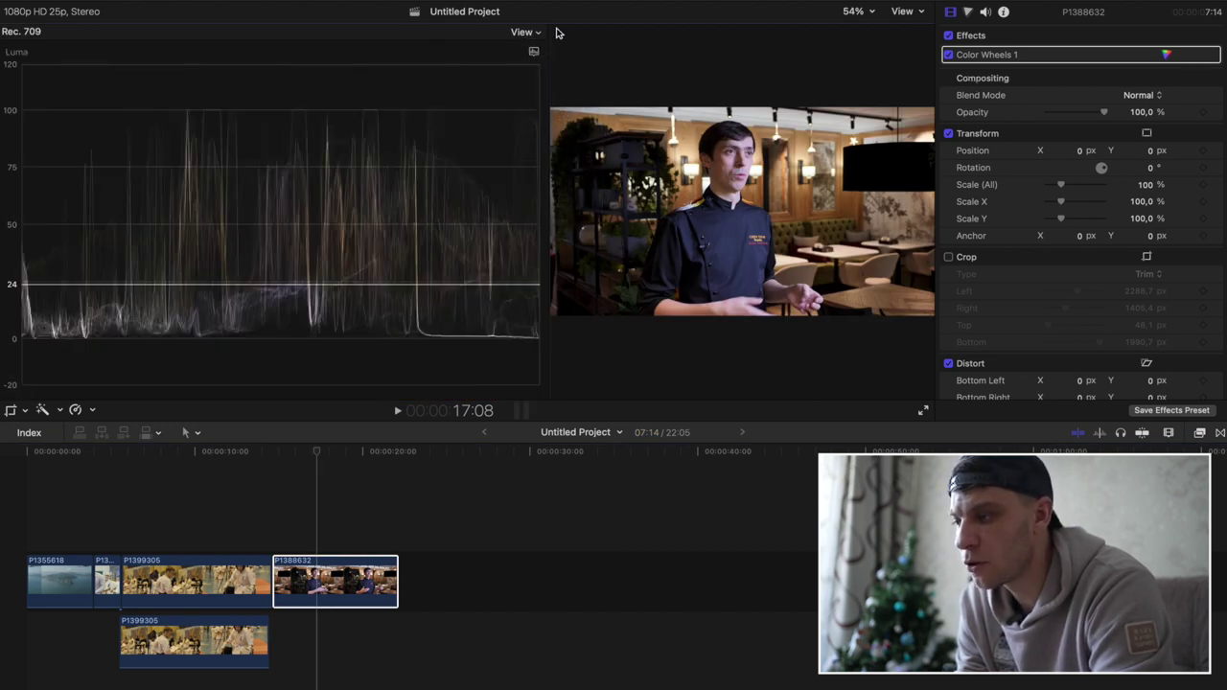
left_click_drag(550, 32, 428, 32)
left_click(1166, 55)
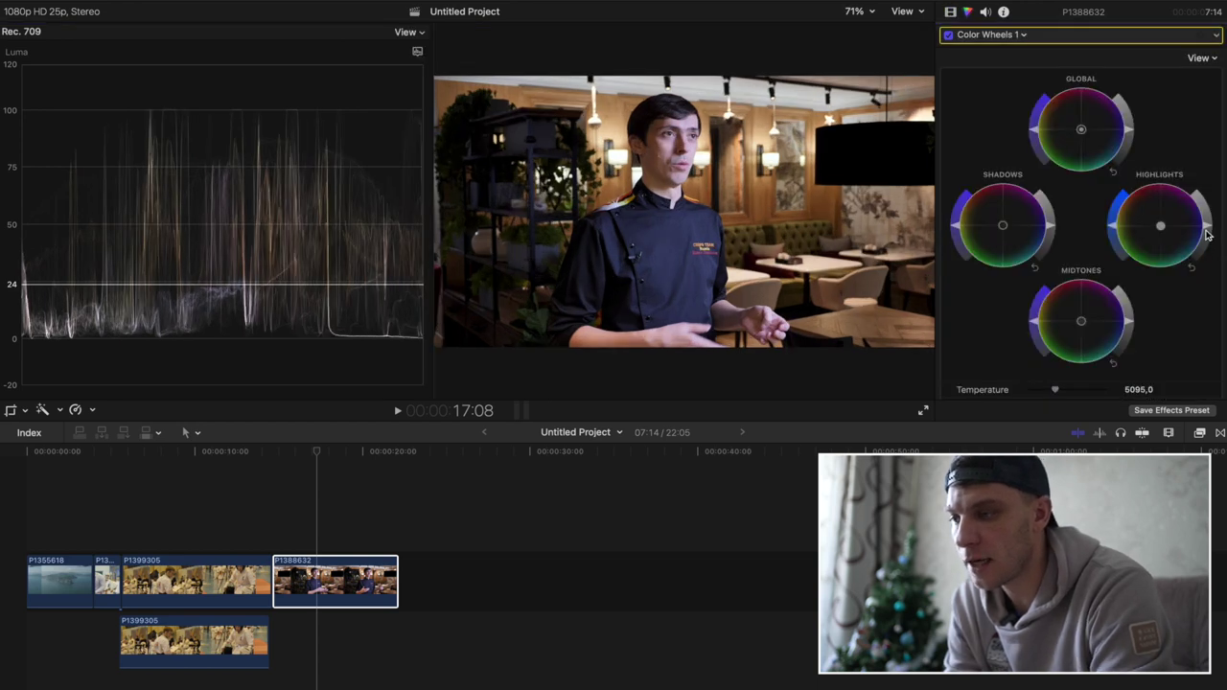
left_click_drag(1208, 227, 1208, 227)
Add Color Curves, trial two Luma curve points, then reset the Luma curve to straight
left_click(1022, 35)
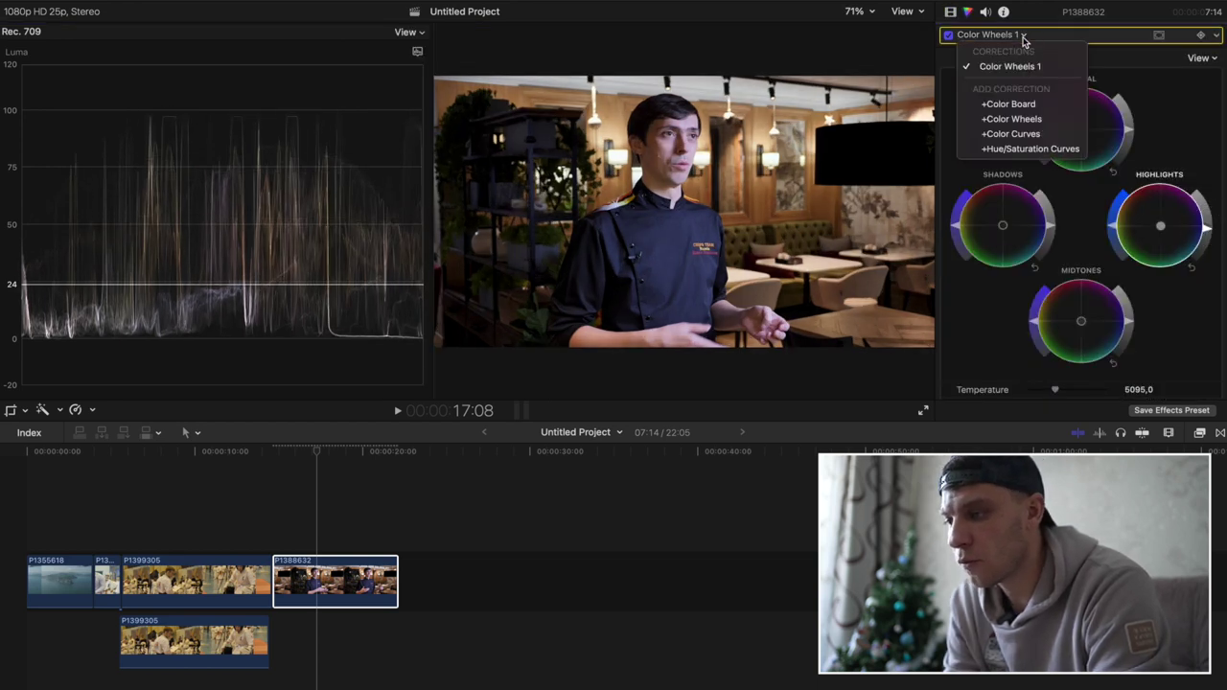
left_click(1032, 135)
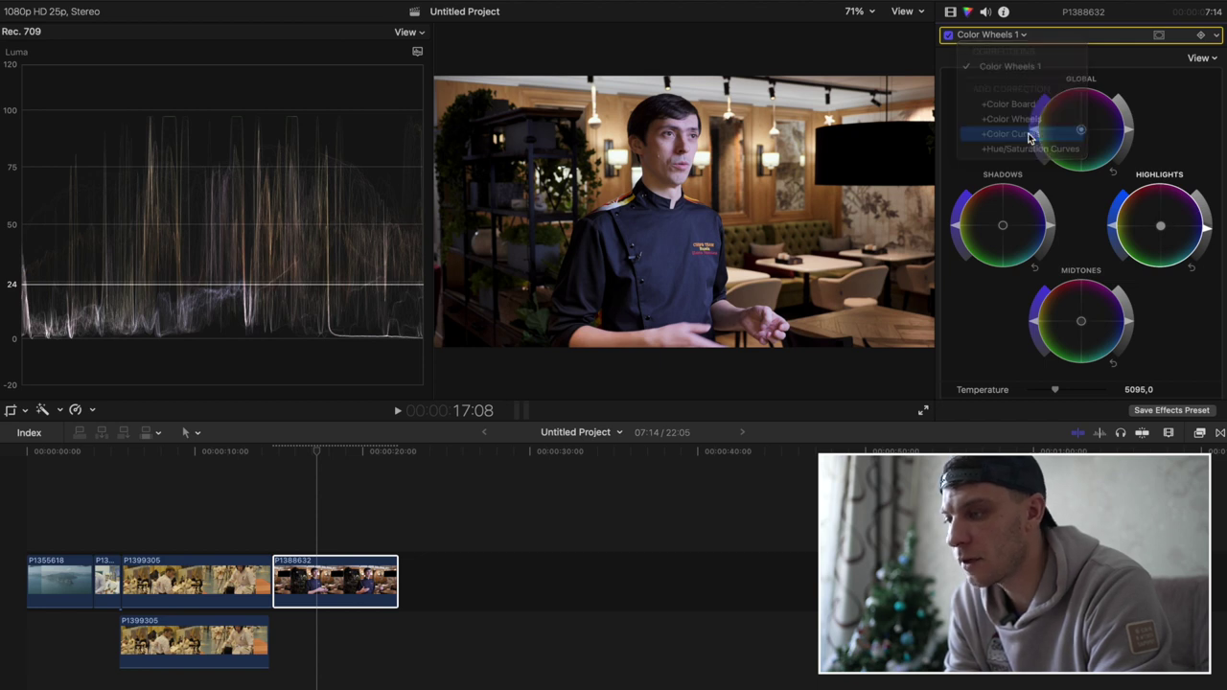
left_click(981, 170)
left_click(1205, 98)
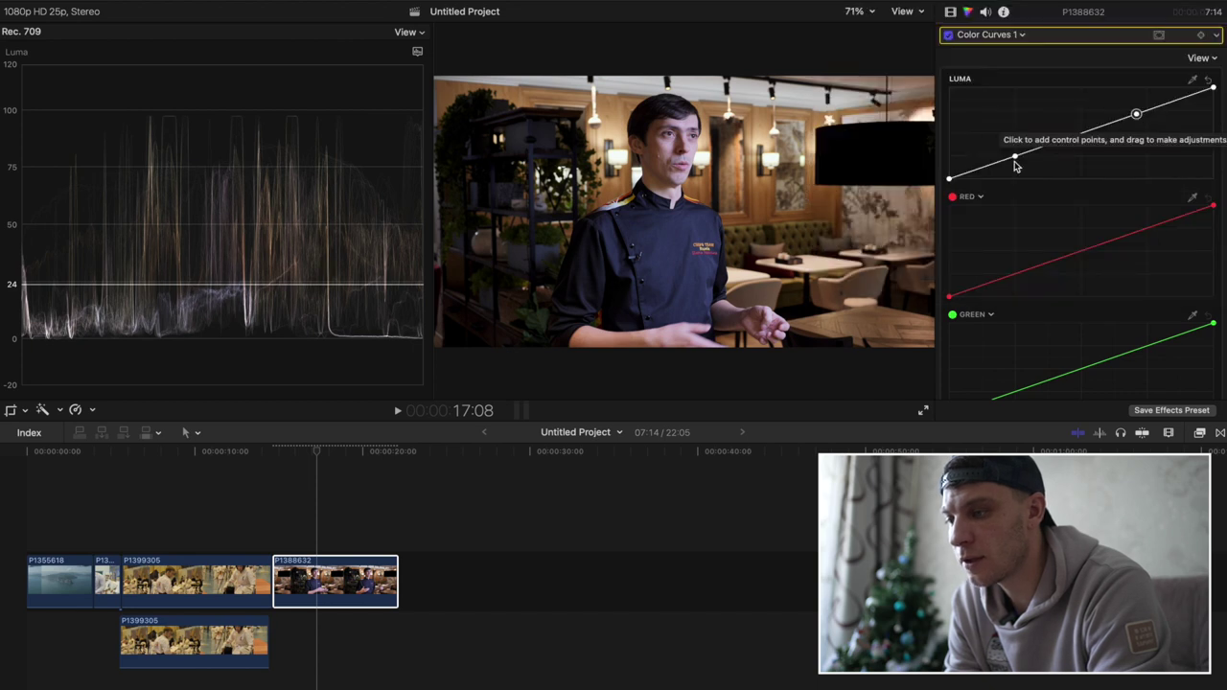
left_click_drag(1015, 156, 1018, 165)
left_click_drag(1136, 116, 1132, 106)
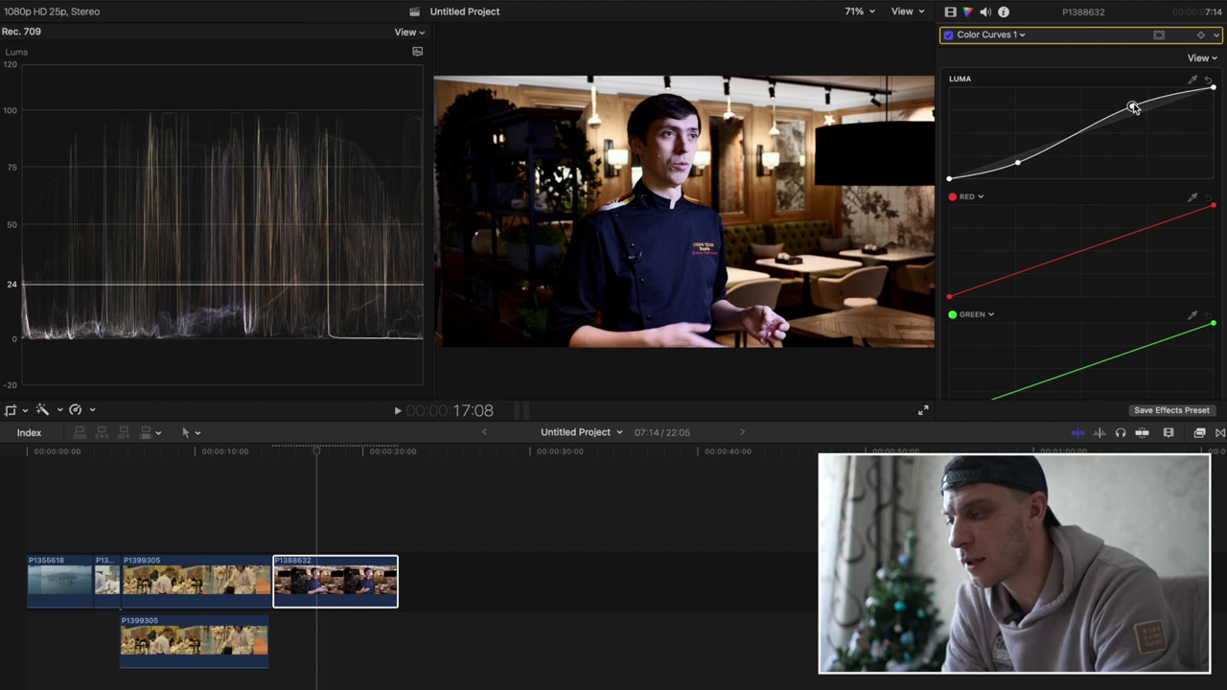
left_click(1208, 79)
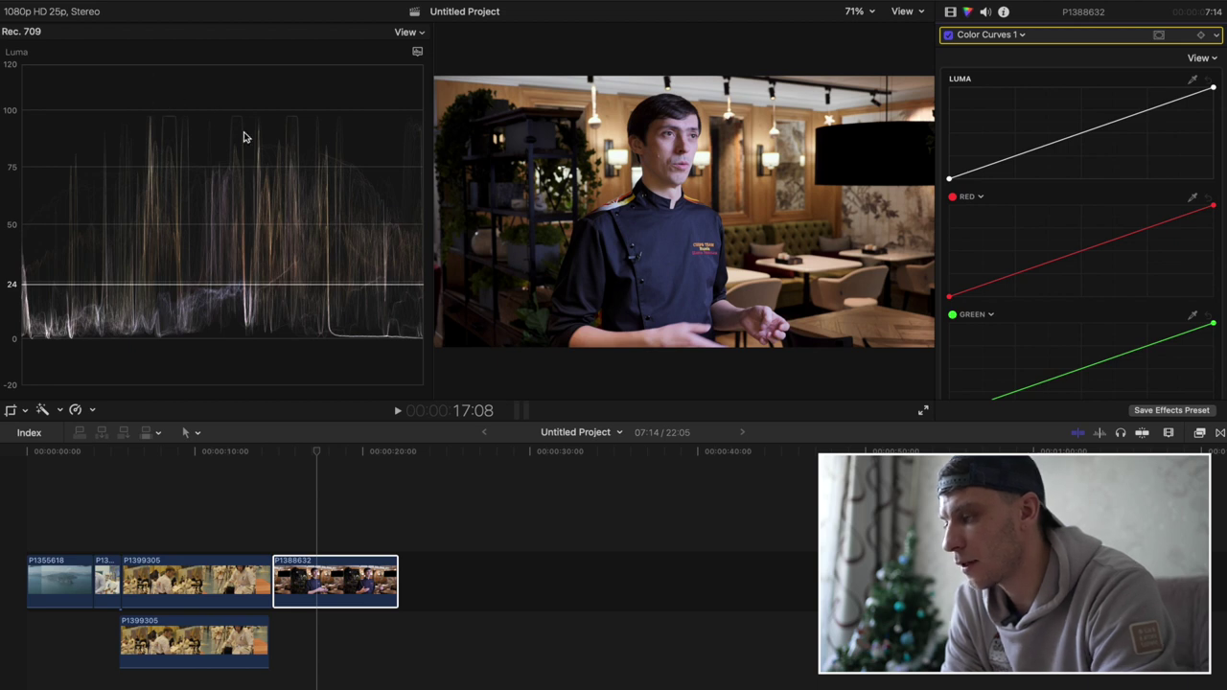
Shape the Luma curve into a gentle S: lift highlights, deepen midtones and shadows
left_click_drag(1154, 111, 1149, 103)
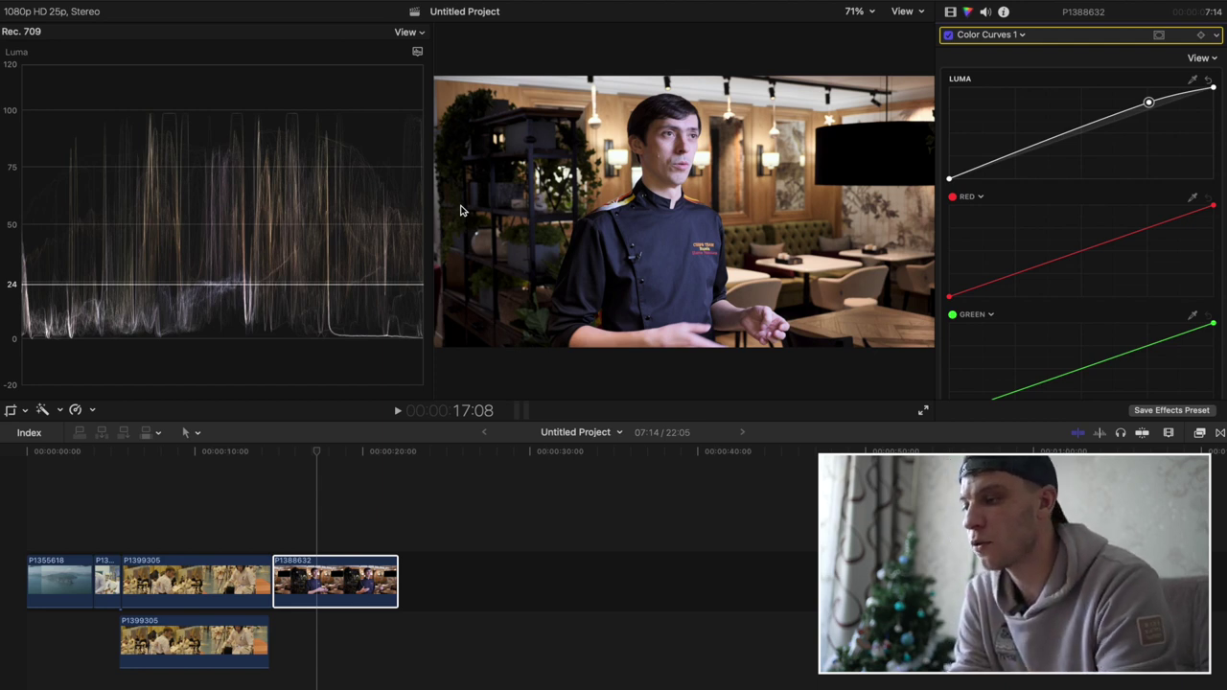
left_click(1046, 142)
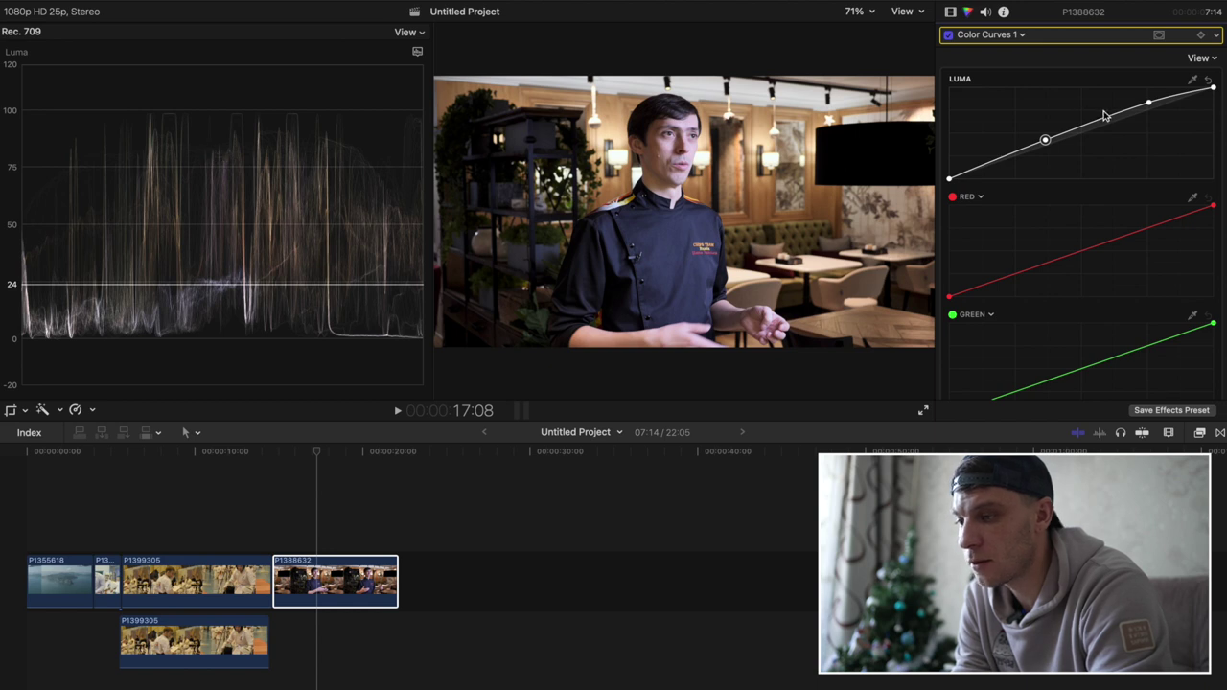
left_click_drag(1148, 104, 1148, 98)
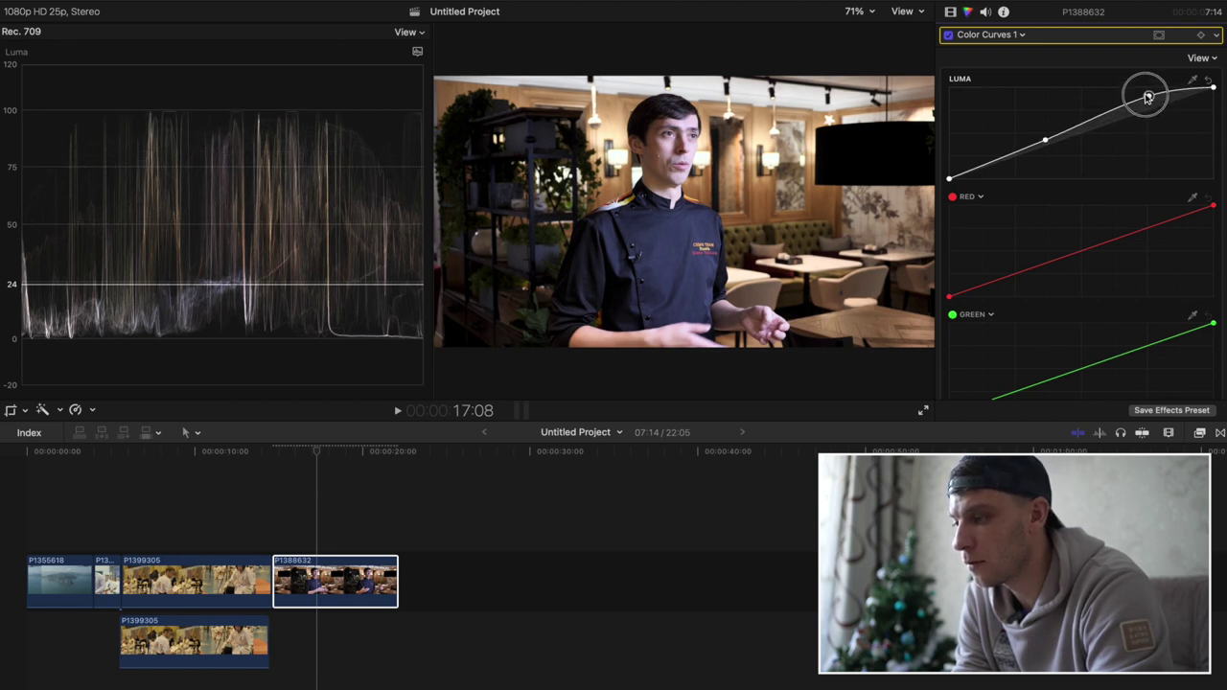
left_click_drag(1049, 142, 1048, 148)
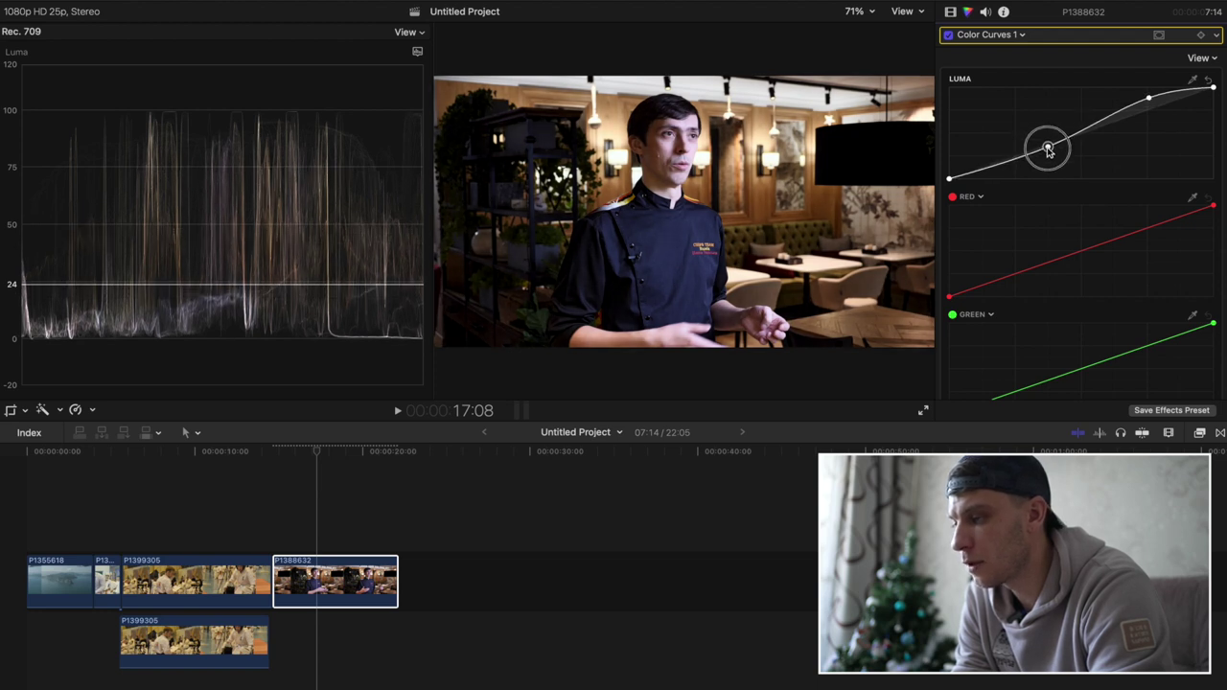
left_click_drag(1048, 149, 1049, 151)
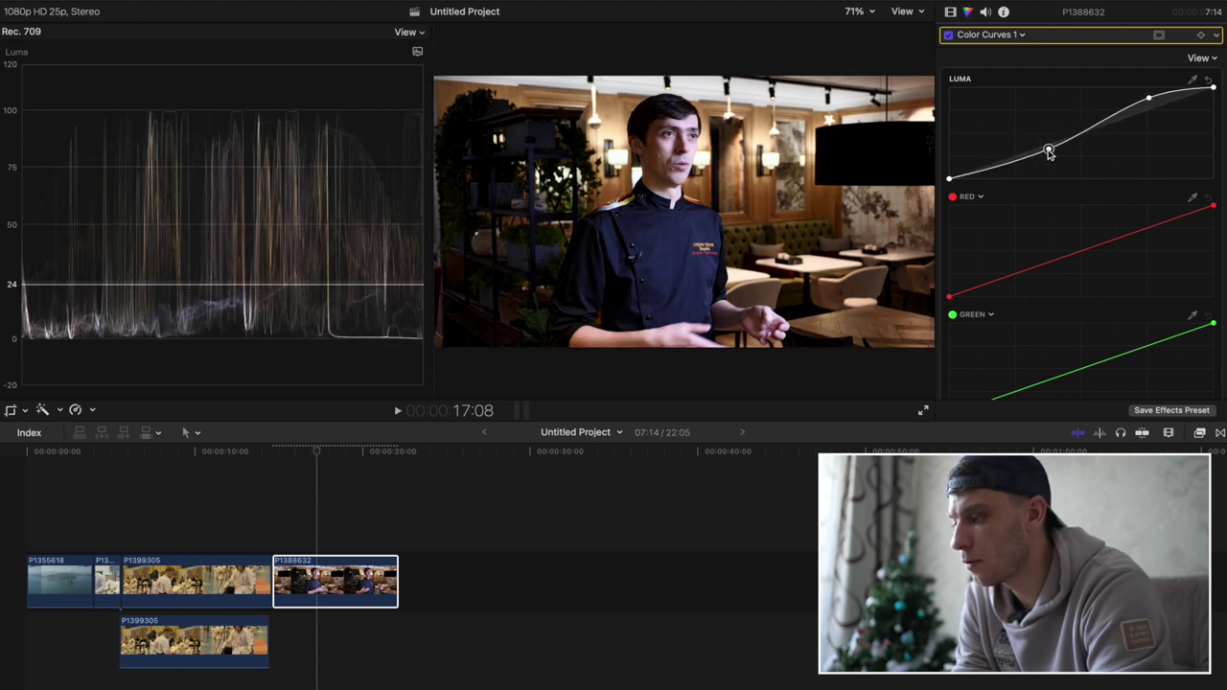
left_click_drag(971, 168, 971, 172)
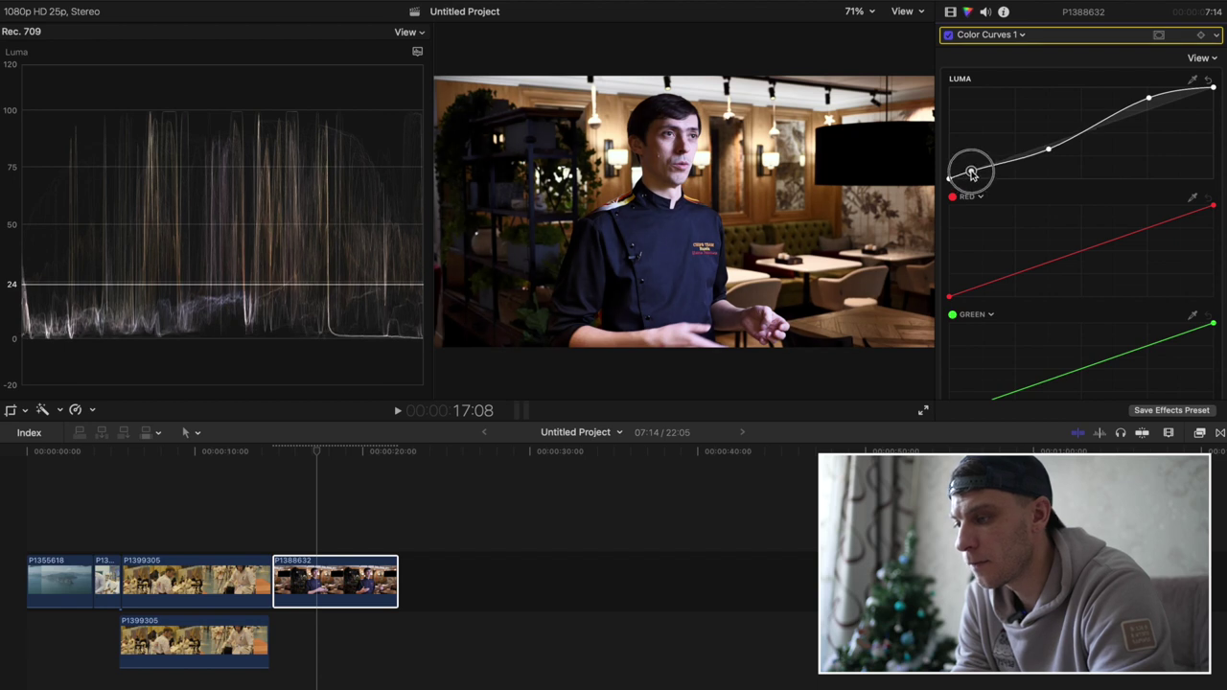
Toggle Color Curves 1 off and on for a before/after comparison, leaving it on
left_click(949, 35)
left_click(949, 35)
left_click(949, 36)
left_click(950, 35)
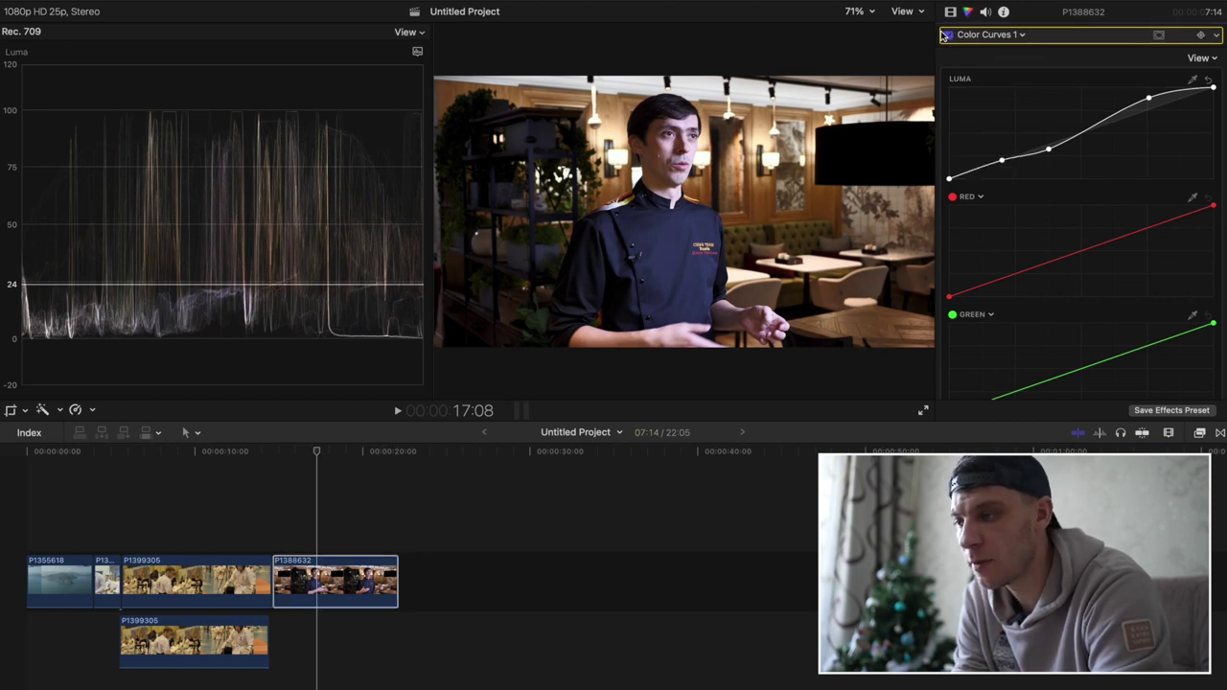
In Color Wheels 1, adjust Shadows brightness and lift Highlights so luma peaks reach about 100
left_click(1018, 35)
left_click(1020, 67)
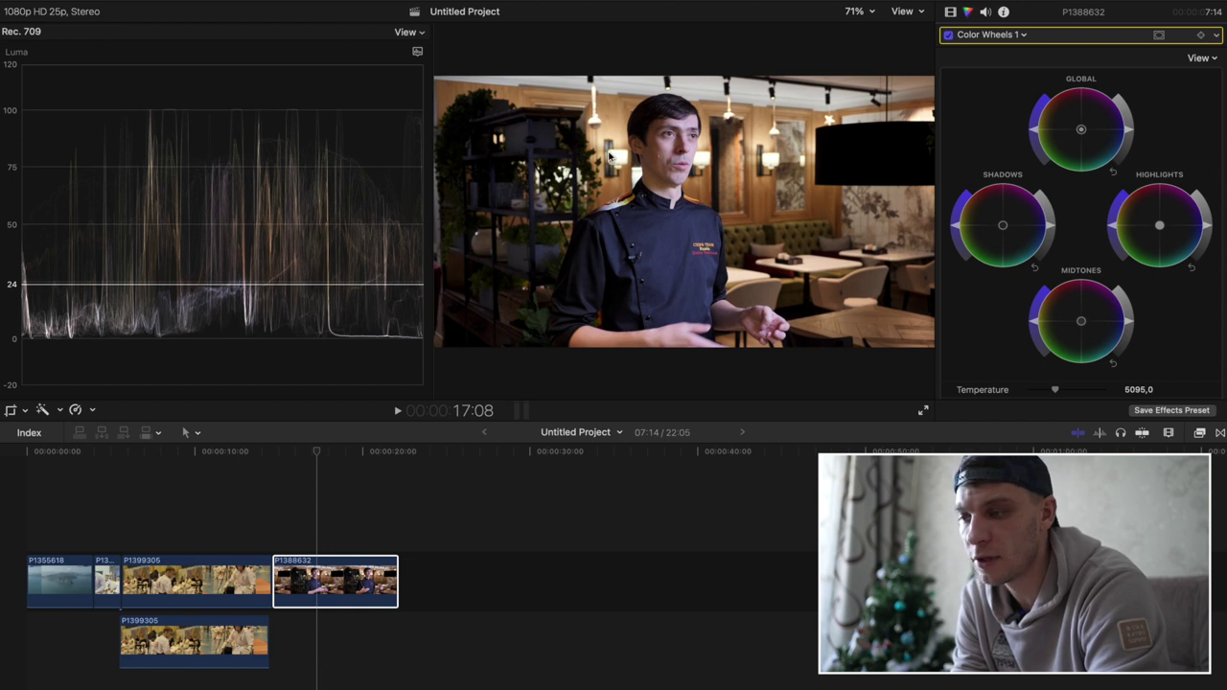
left_click_drag(1053, 234, 1053, 228)
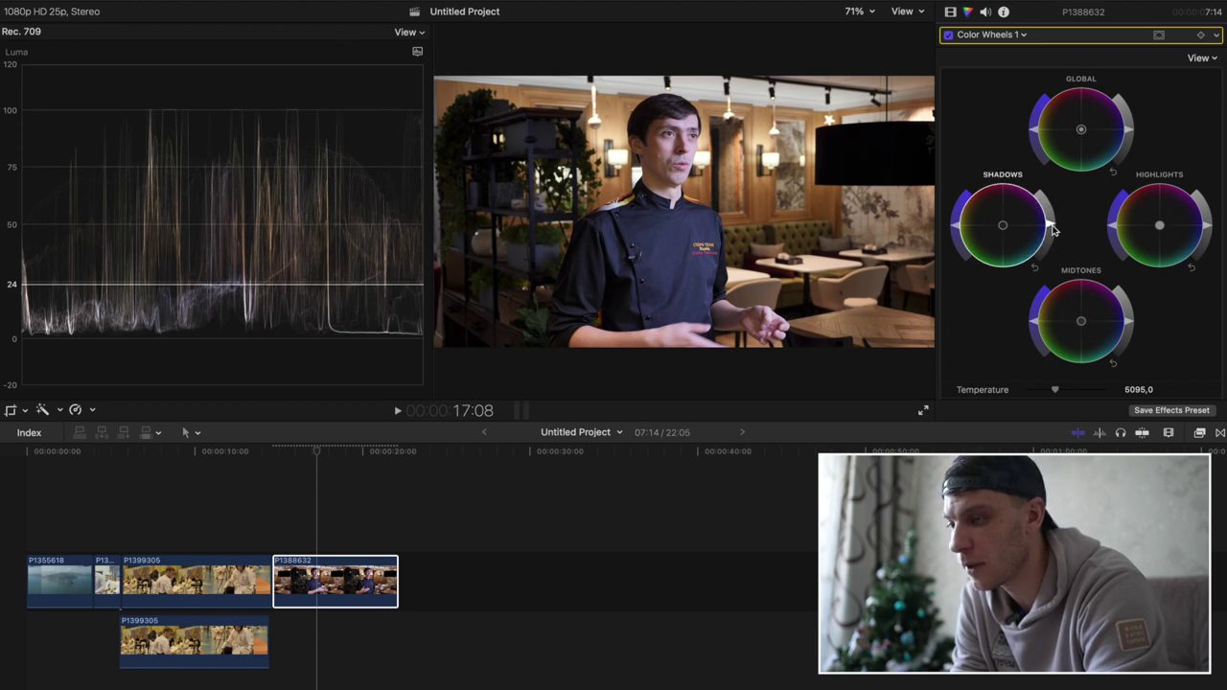
left_click_drag(1205, 226, 1211, 238)
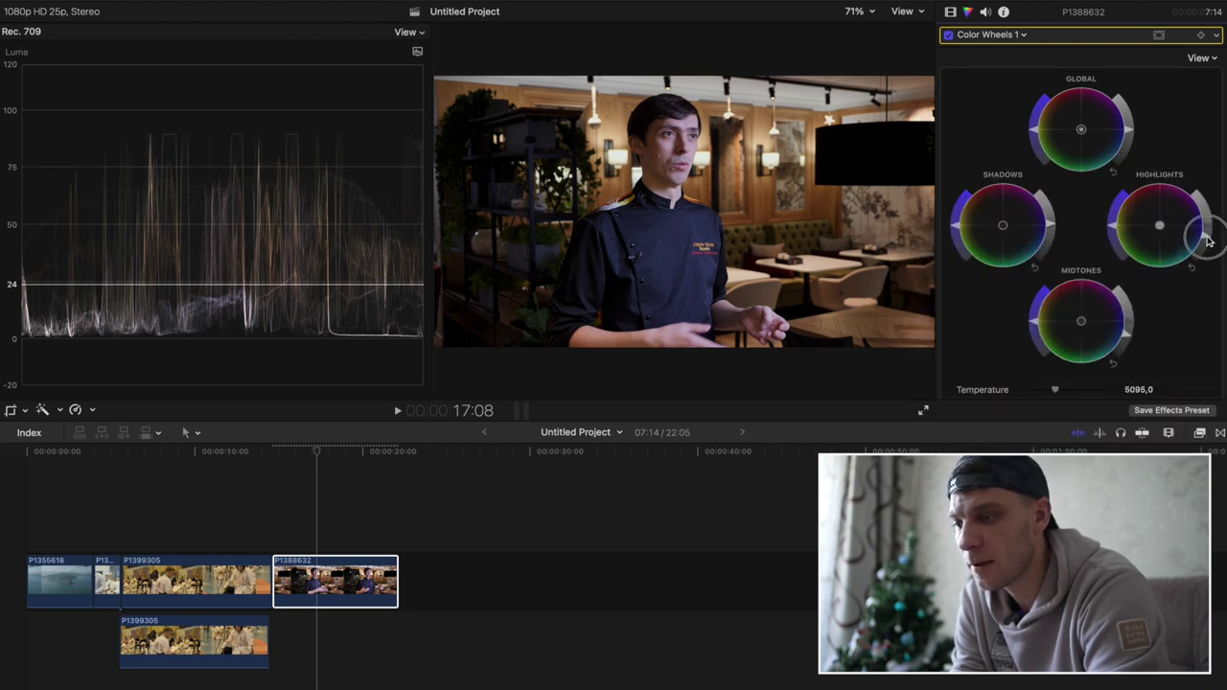
left_click_drag(1211, 228, 1207, 228)
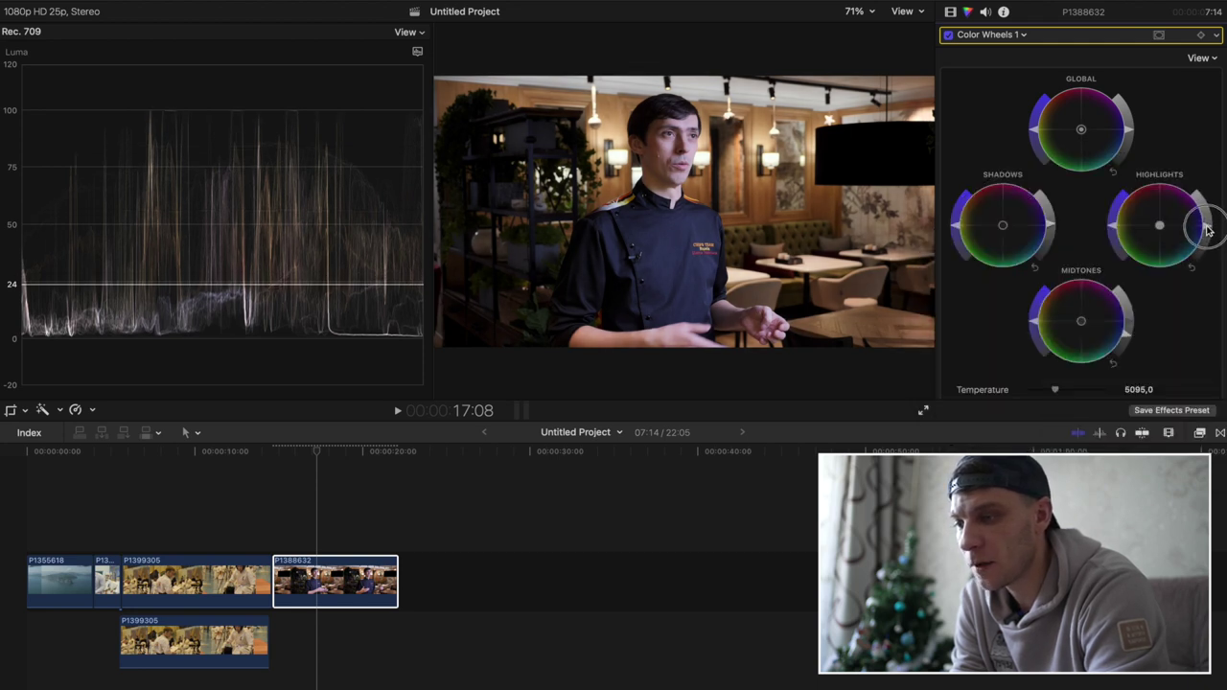
left_click(948, 34)
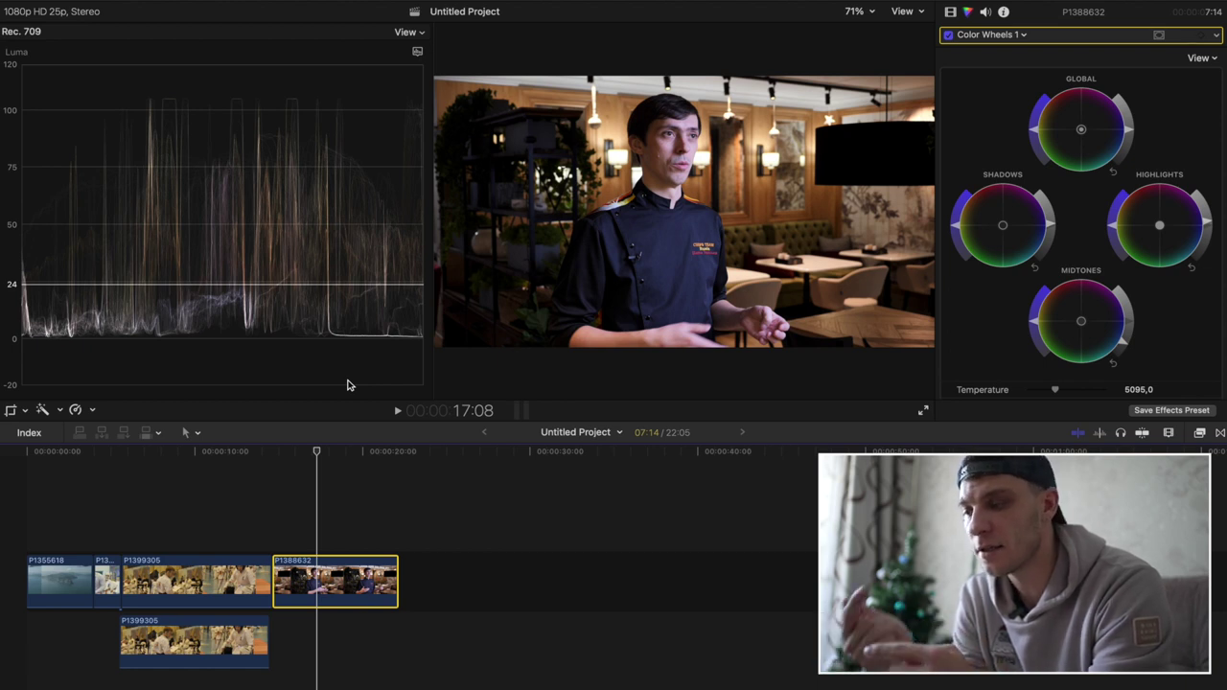
Re-enable Crop, shrink it to a tiny patch near the man's face, and switch scopes to Vectorscope
left_click(951, 13)
left_click(948, 274)
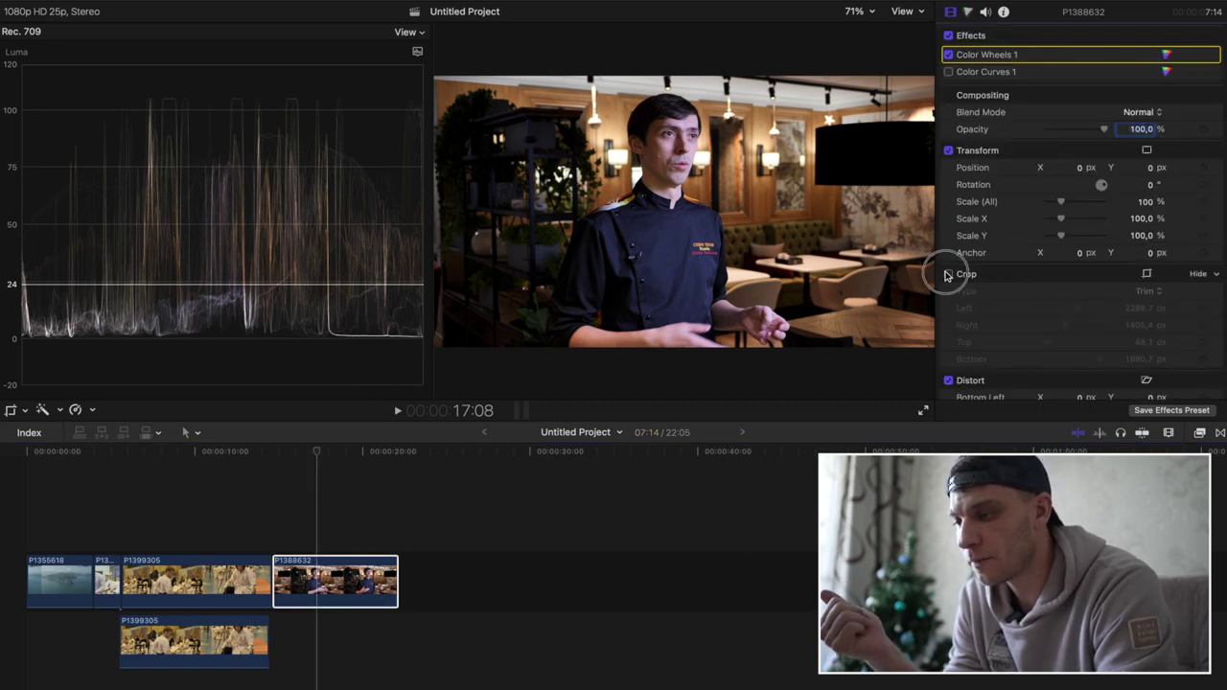
left_click_drag(434, 76, 659, 140)
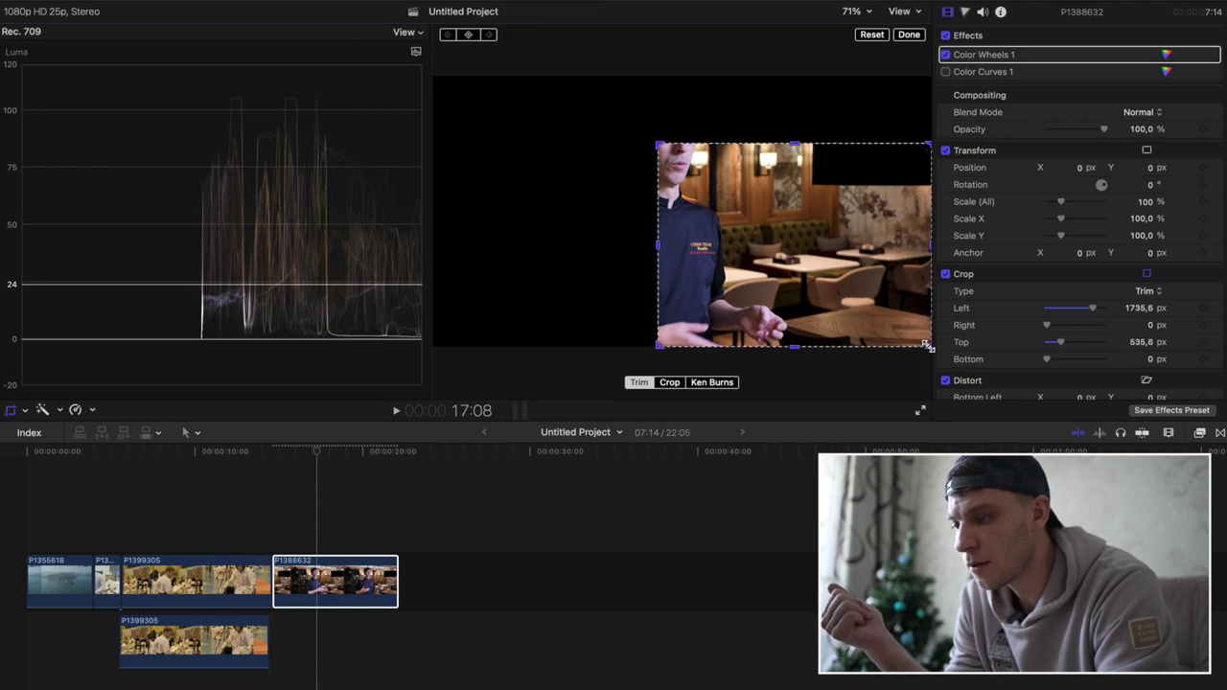
left_click_drag(926, 345, 651, 154)
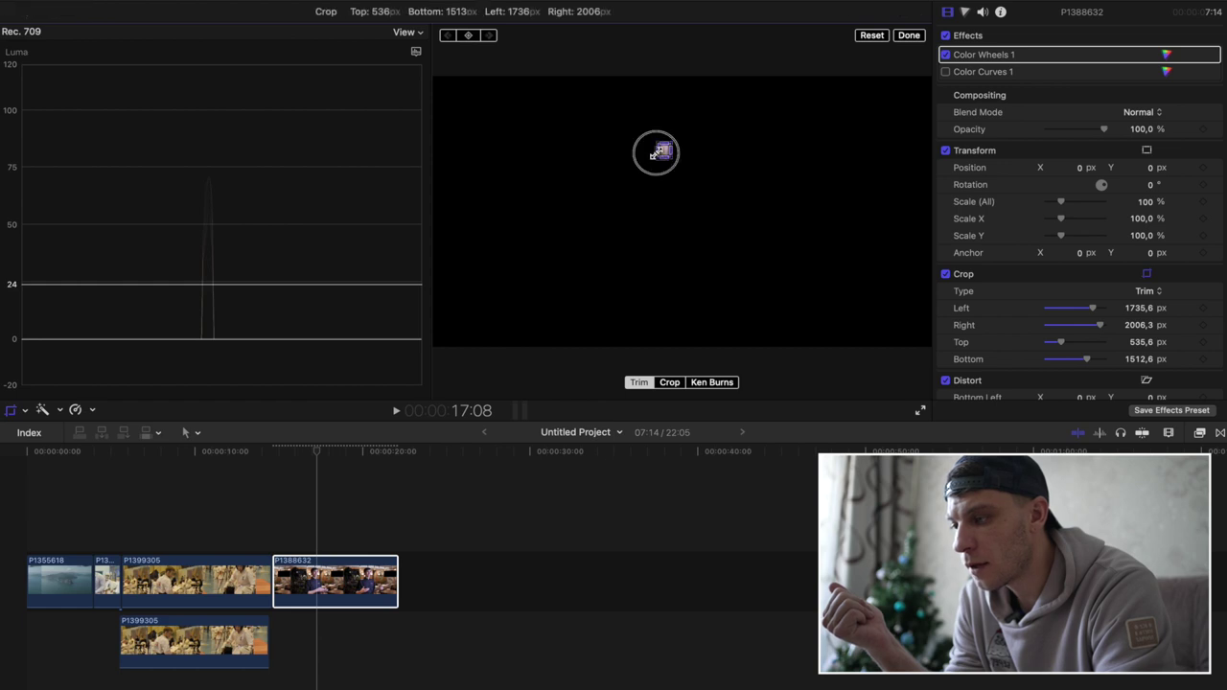
left_click(404, 32)
left_click(279, 105)
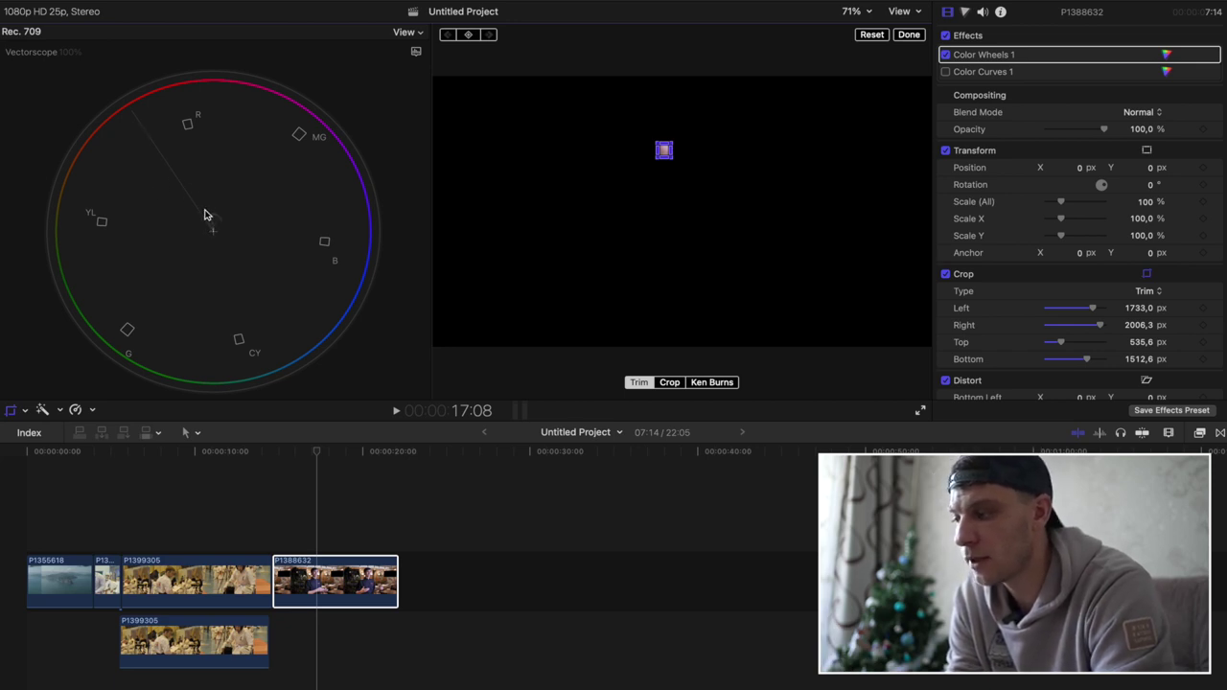
Add a Color Wheels 2 correction with Temperature warmed to 5974,0, then exit crop mode
key("Tab")
left_click(966, 12)
left_click(1022, 37)
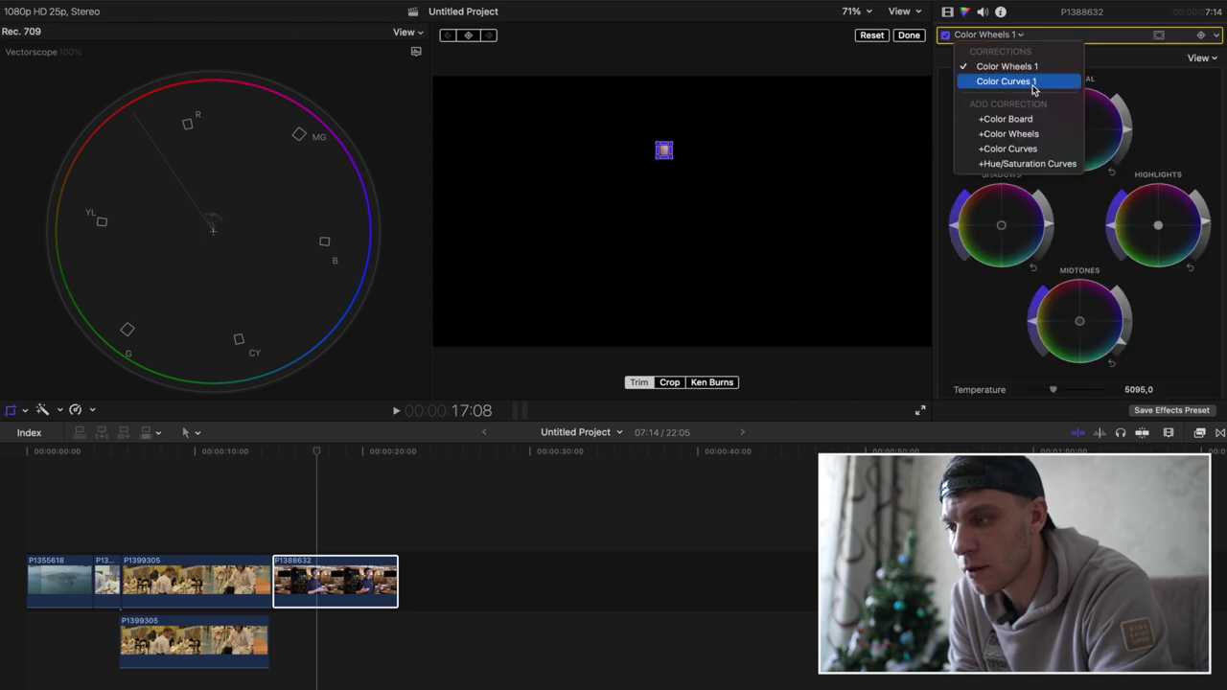
left_click(1045, 143)
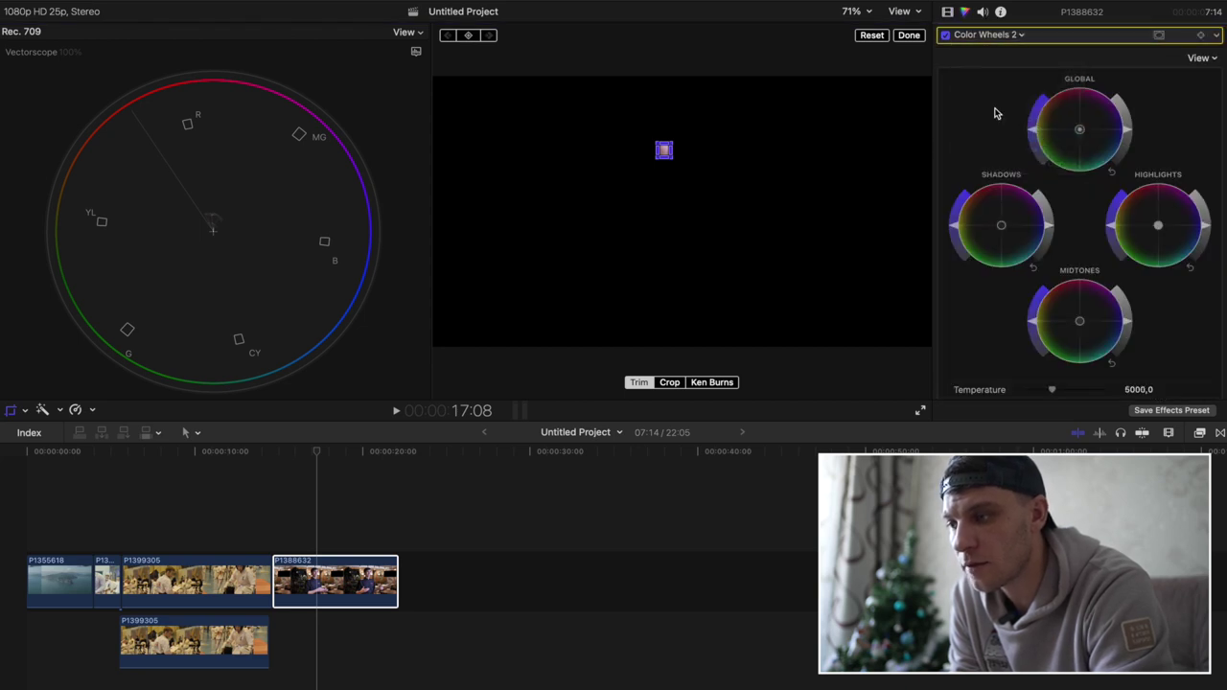
left_click(1005, 36)
left_click(1004, 35)
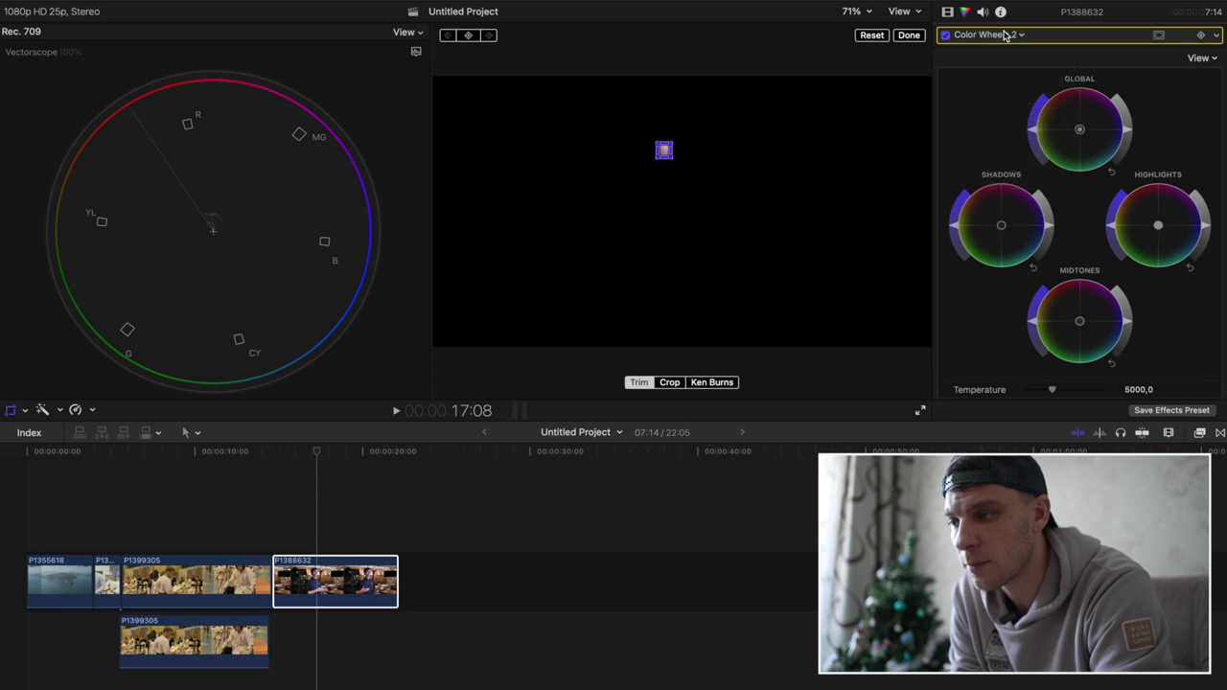
left_click(1001, 35)
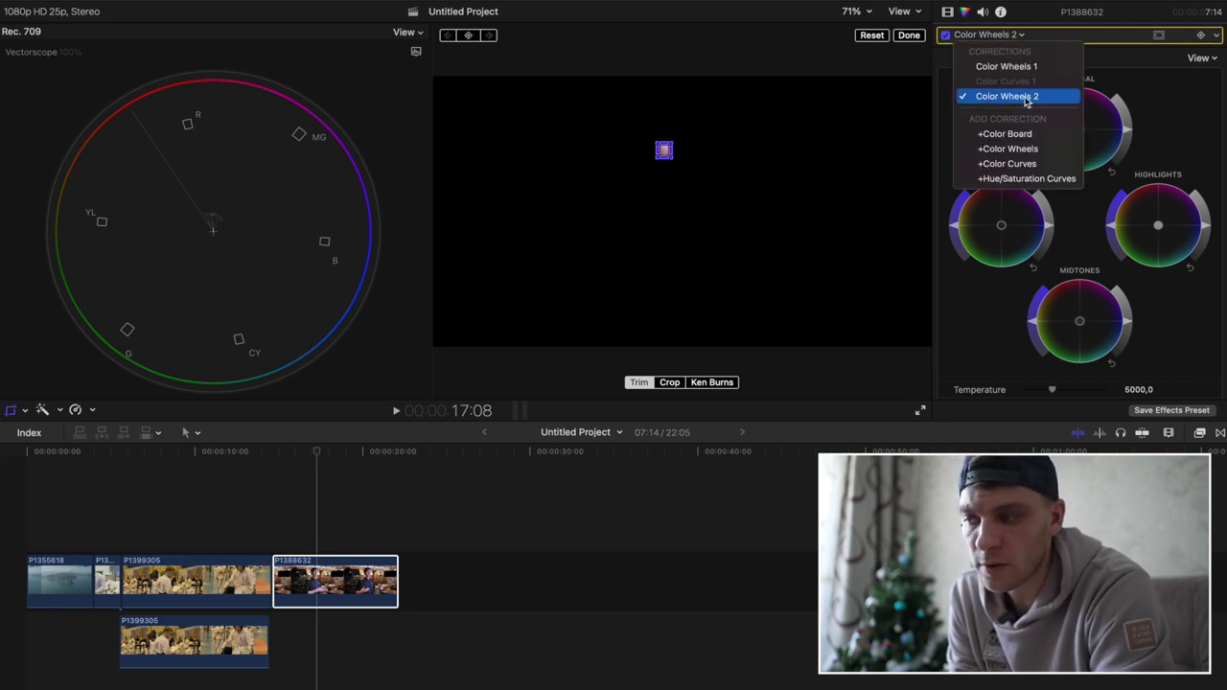
left_click(1143, 100)
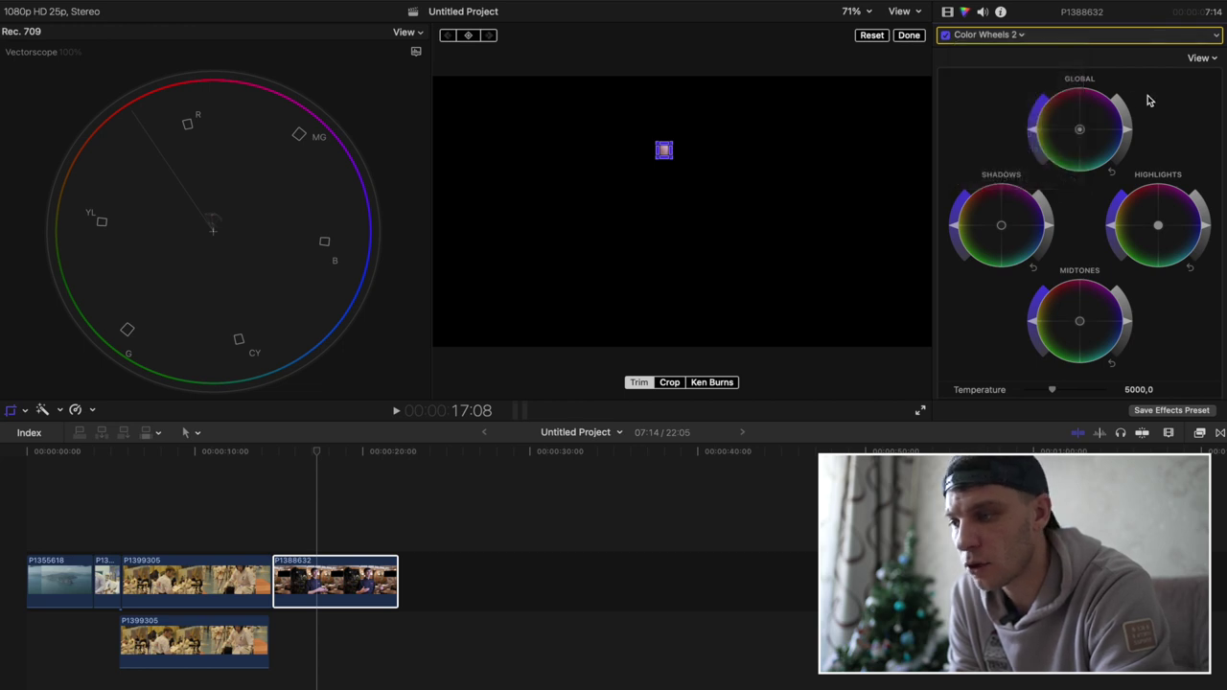
scroll(1090, 350, "down", 1)
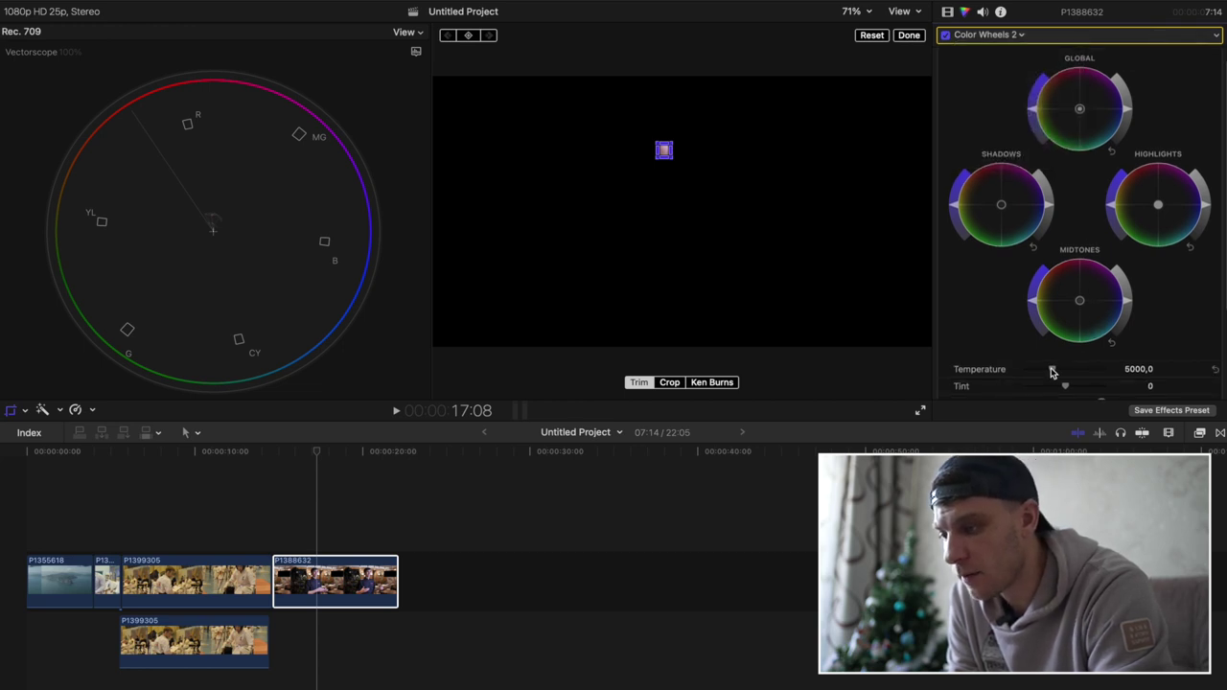
left_click_drag(1052, 371, 1066, 362)
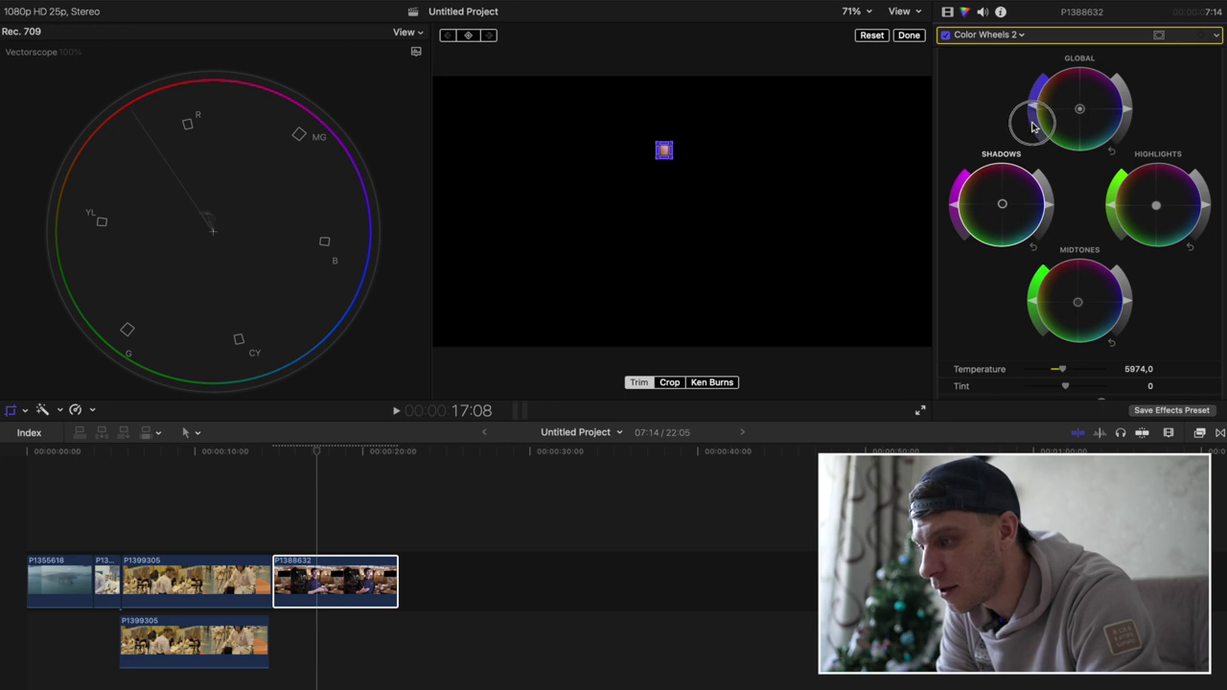
left_click(909, 36)
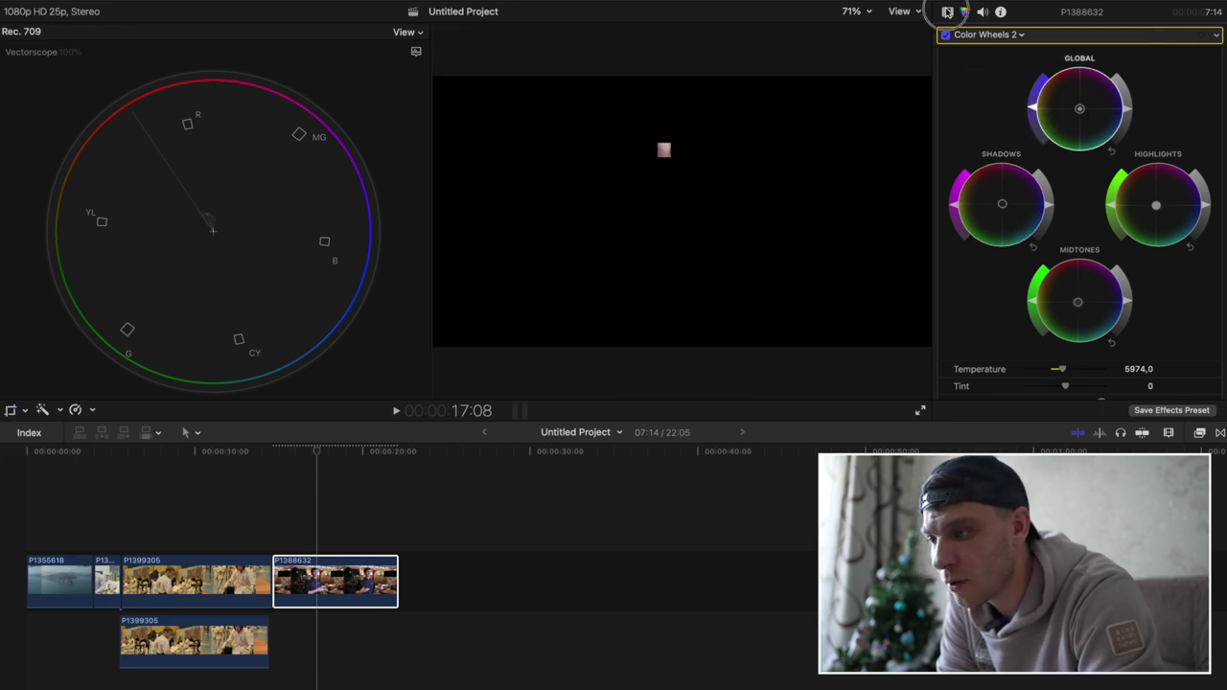
Uncheck Crop in the Video inspector so the full Color Wheels 2-graded frame shows
key("super+6")
left_click(945, 292)
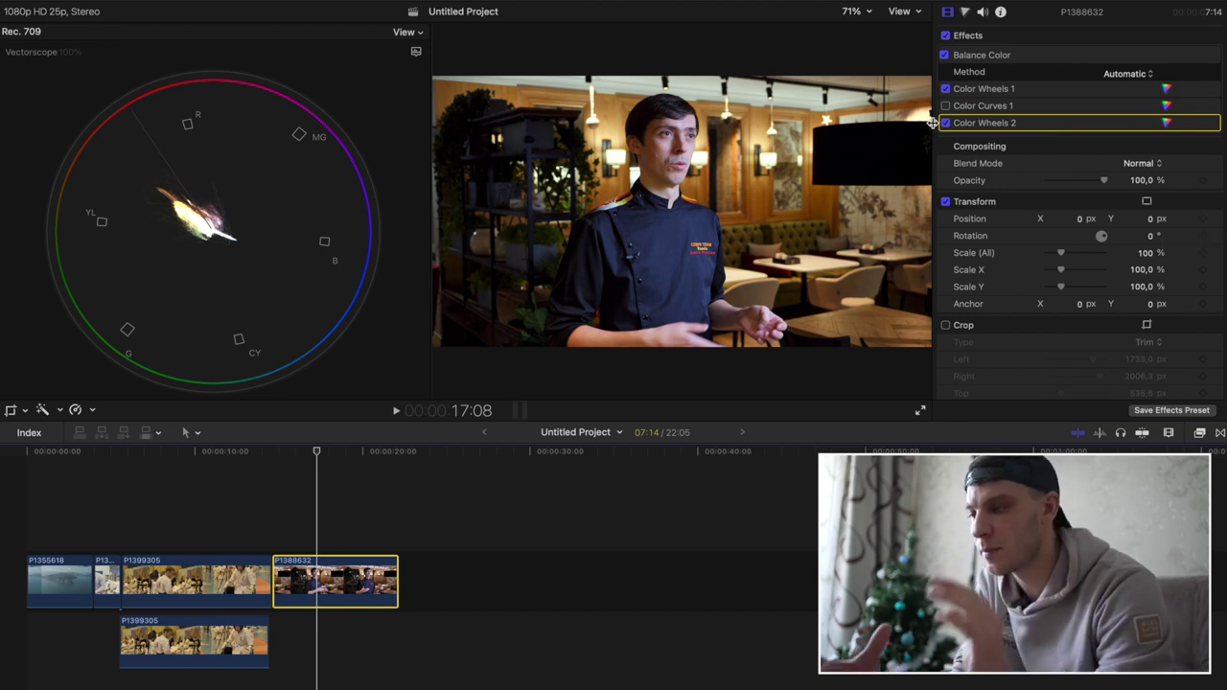
Add a new Color Wheels correction and move Color Wheels 2 above Color Curves 1
left_click(967, 11)
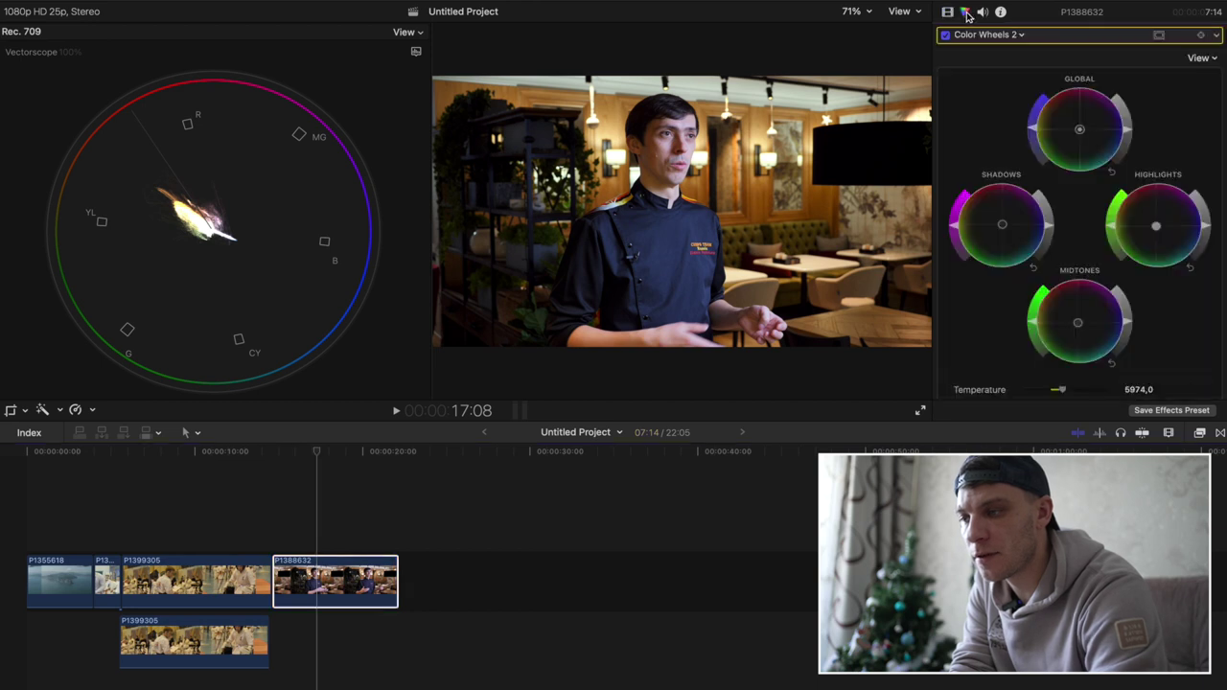
left_click(1023, 36)
left_click(987, 134)
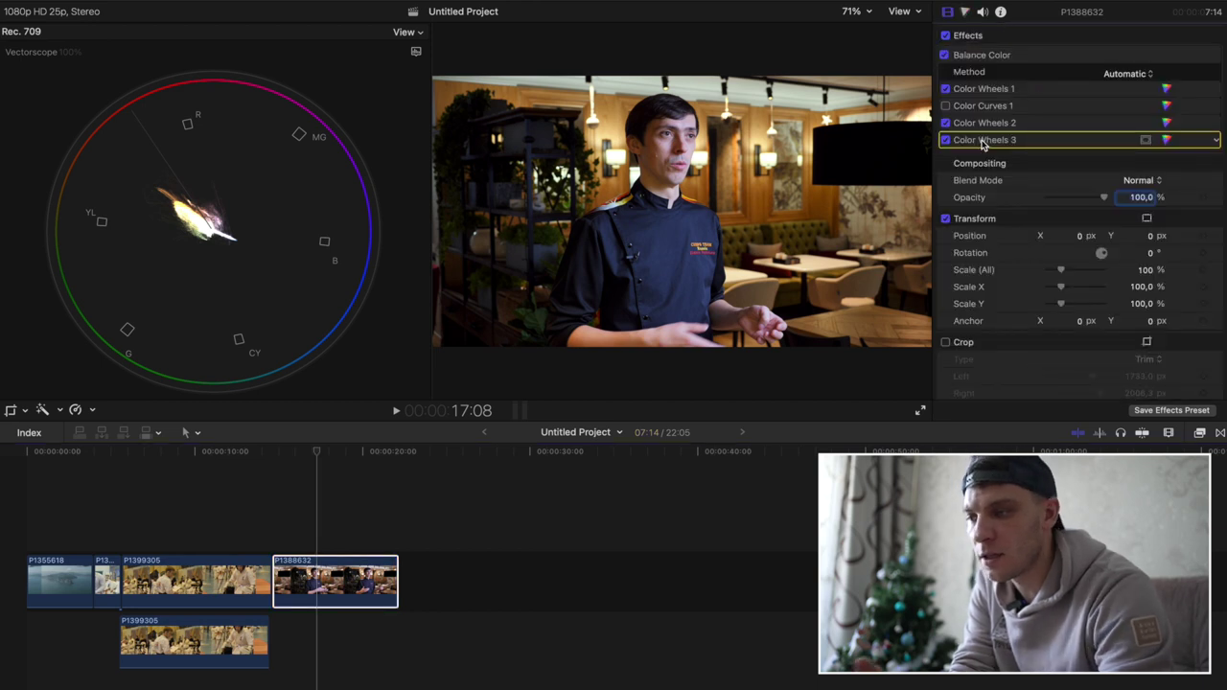
left_click_drag(983, 142, 987, 104)
In Color Wheels 3, tint shadows teal, shift midtones slightly, and tint highlights green
left_click(997, 142)
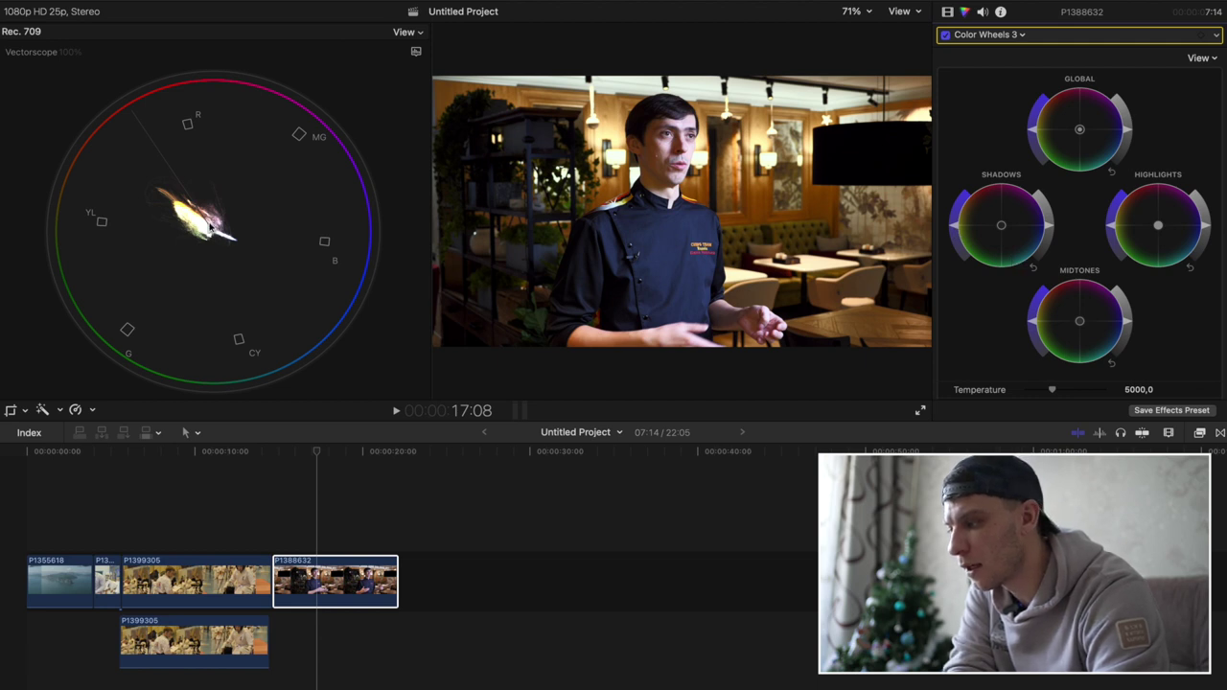
left_click_drag(987, 230, 997, 258)
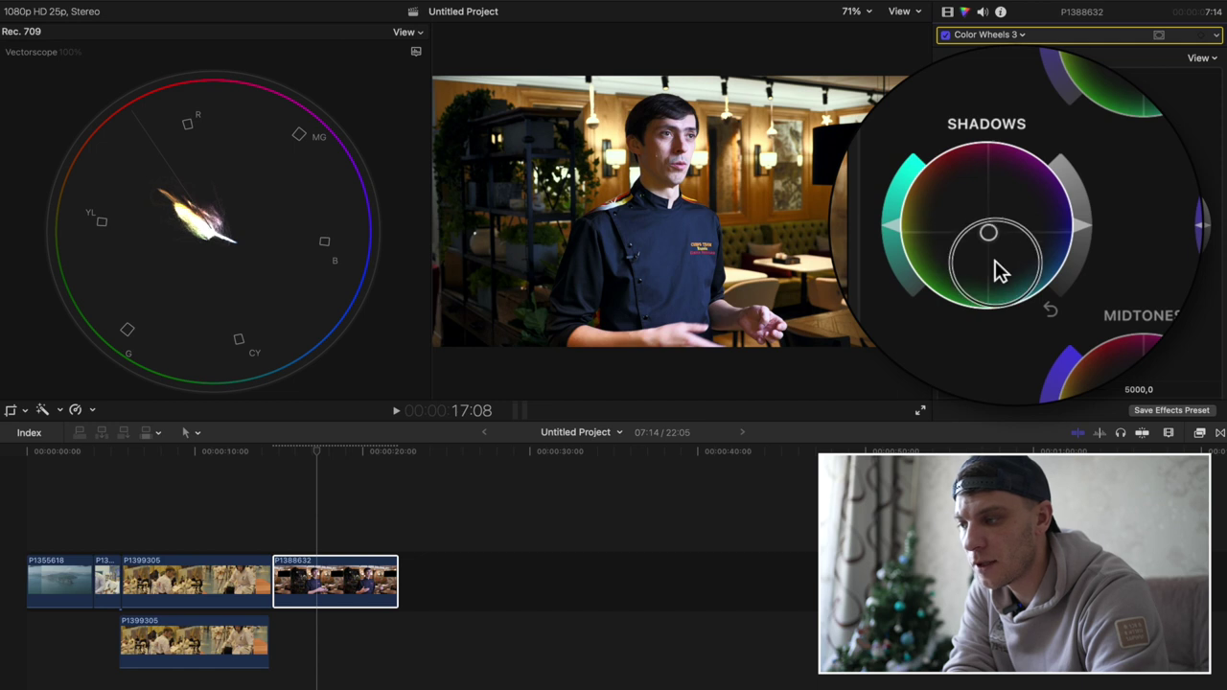
left_click(1088, 239)
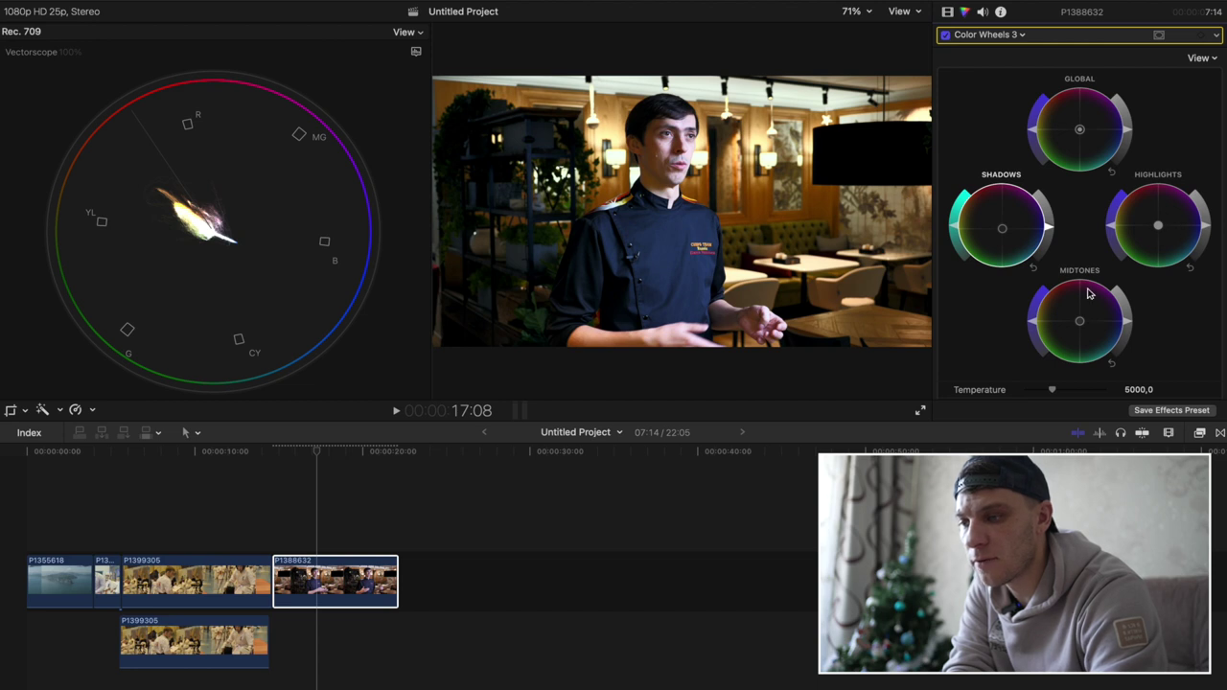
left_click_drag(1080, 326, 1153, 305)
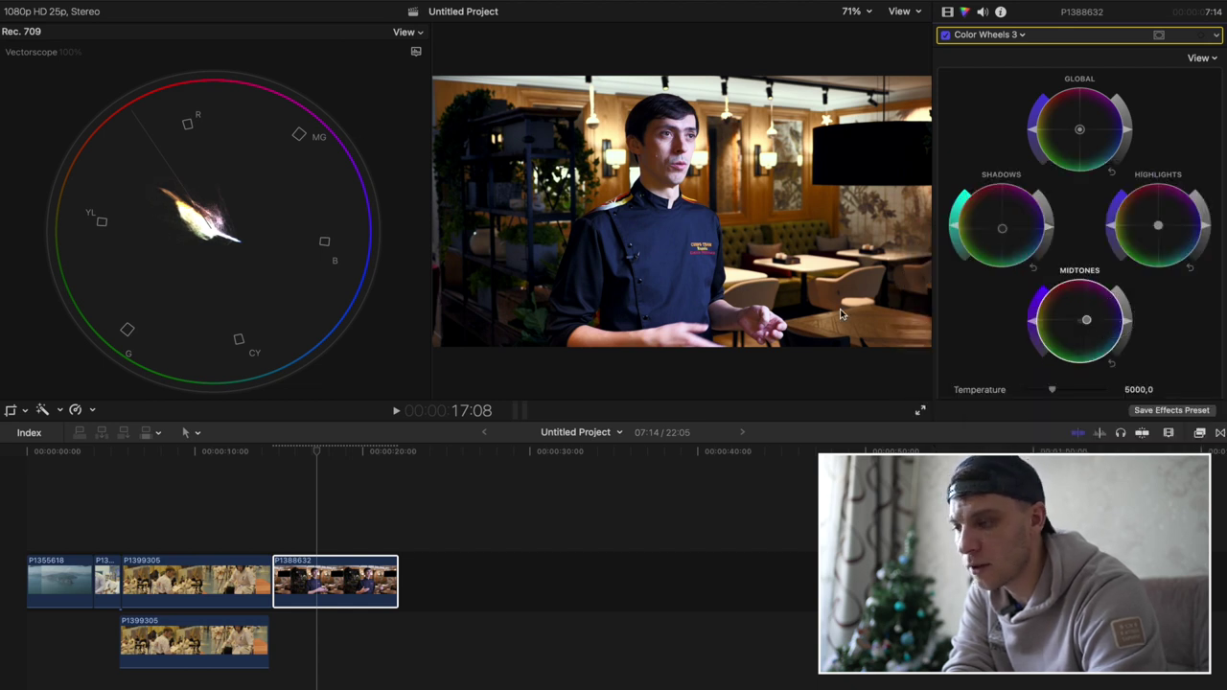
left_click_drag(1158, 229, 1157, 228)
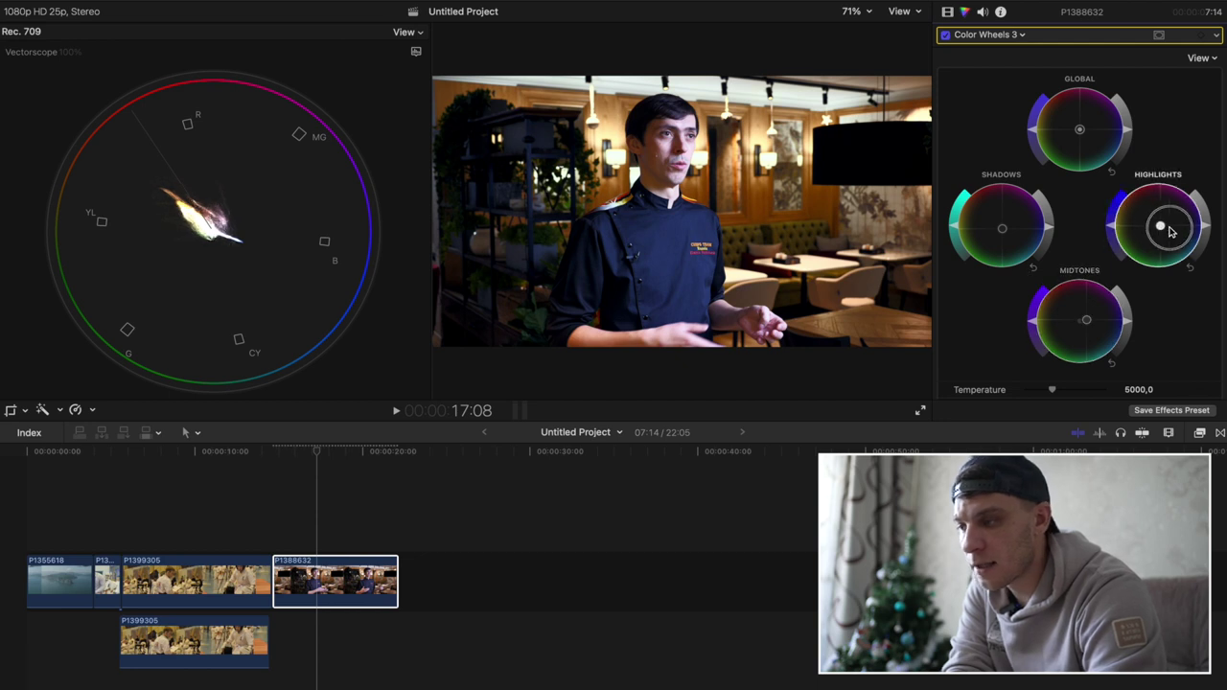
Drag Color Wheels 3 above Color Wheels 1, under Balance Color, and show its wheels
left_click(949, 12)
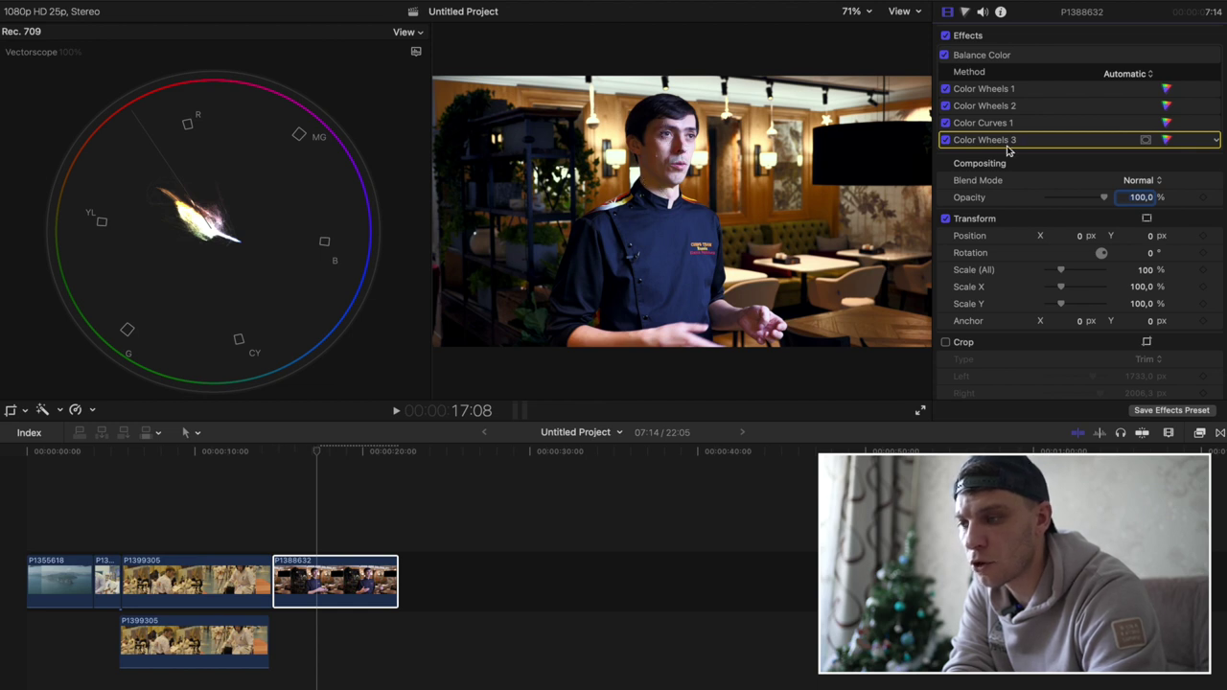
mouse_move(1016, 144)
left_mouse_down()
mouse_move(1006, 93)
mouse_move(1018, 89)
left_mouse_up()
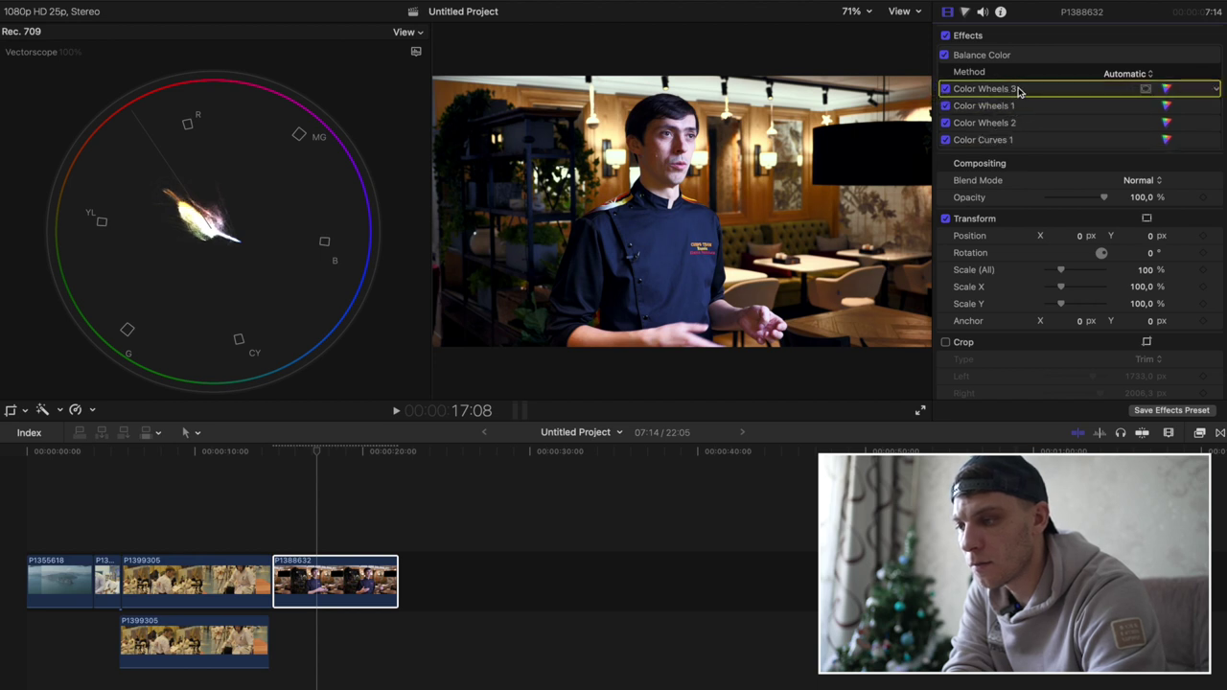
double_click(1018, 89)
left_click(292, 533)
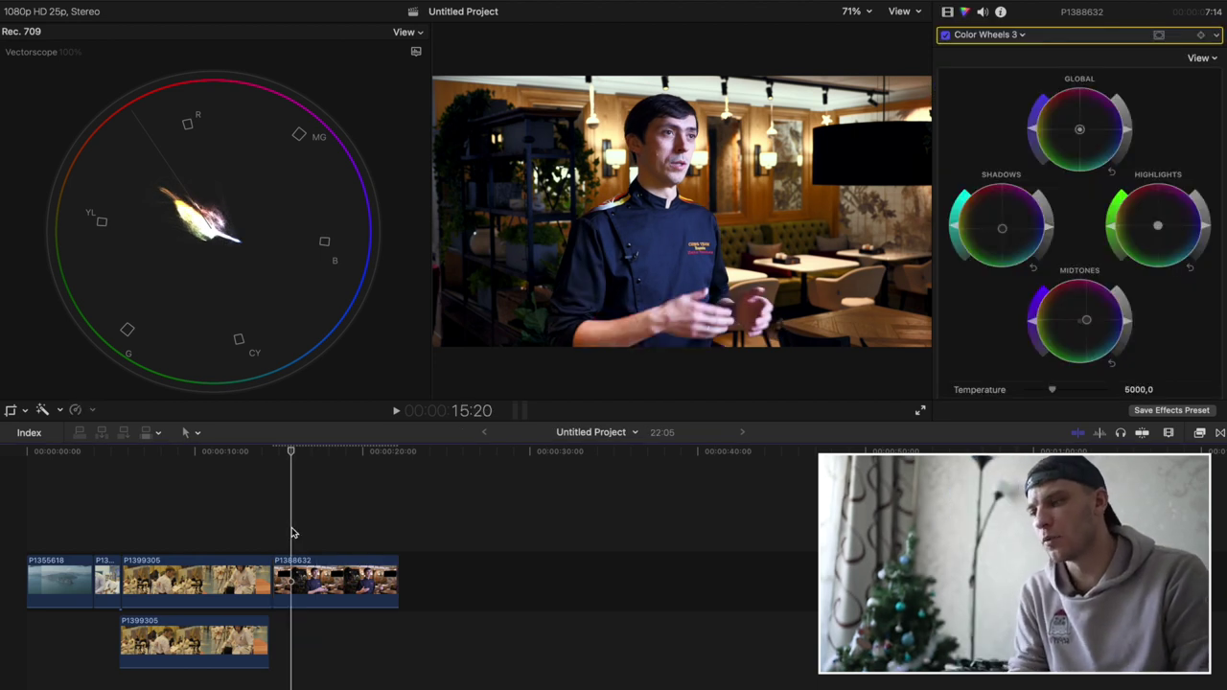